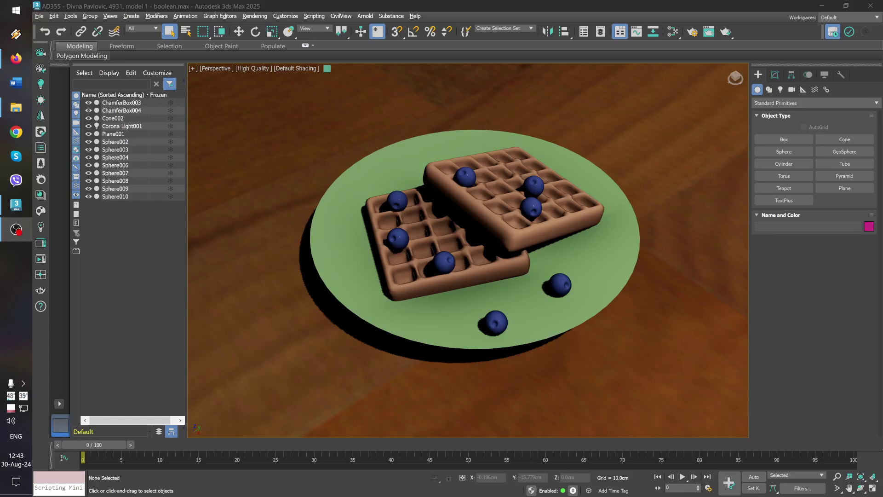
# - Select Corona Light001 and bring up Render Setup, showing Quicksilver at 1920×1080
pyautogui.click(135, 259)
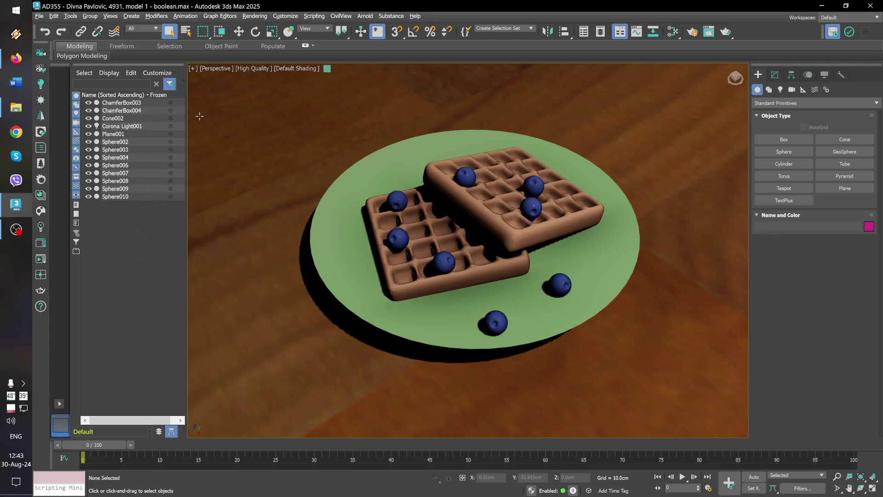
pyautogui.click(137, 111)
pyautogui.click(128, 126)
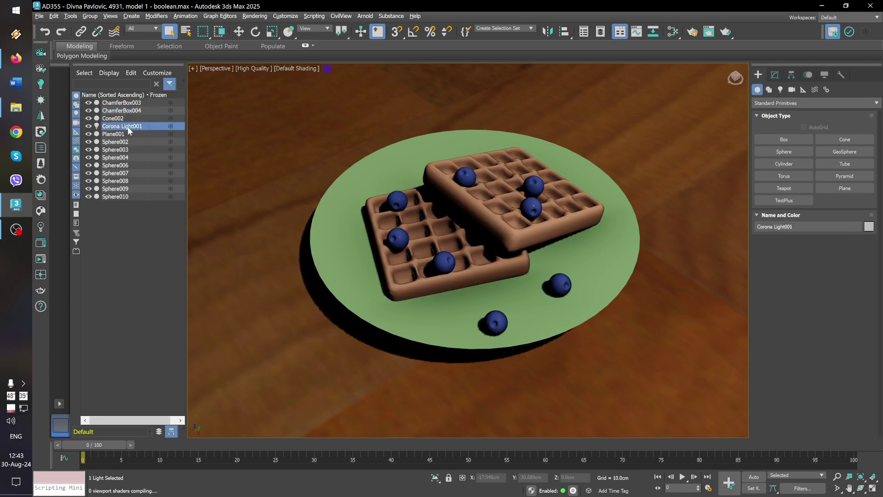
pyautogui.click(691, 33)
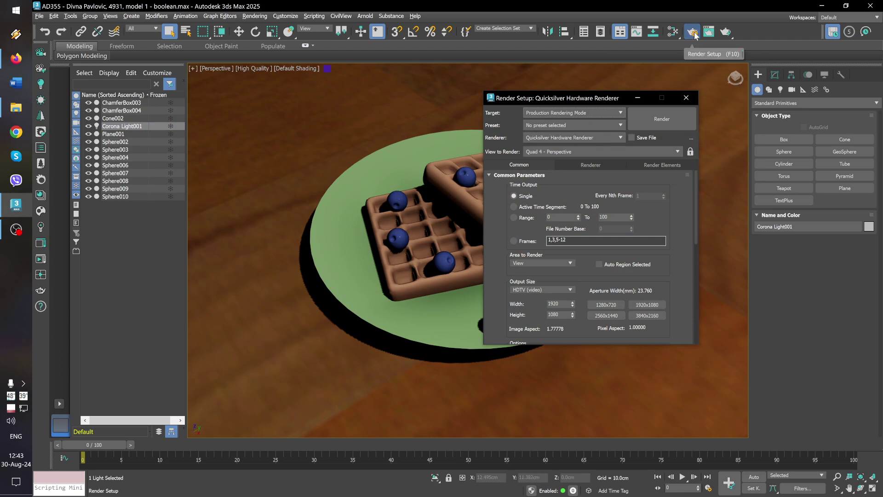
# - Choose Corona as renderer, accept 'Switch to Gamma Workflow', and dismiss the OCIO warning
pyautogui.click(542, 139)
pyautogui.click(556, 183)
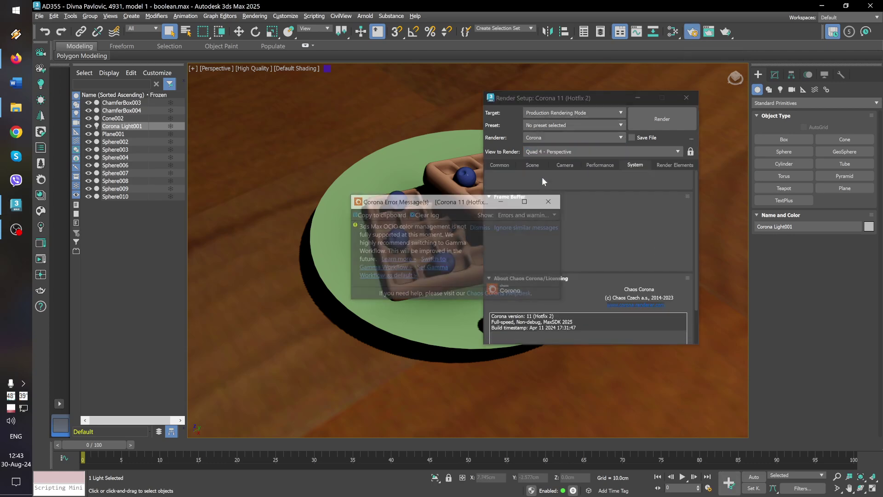
pyautogui.moveTo(467, 206); pyautogui.dragTo(393, 184)
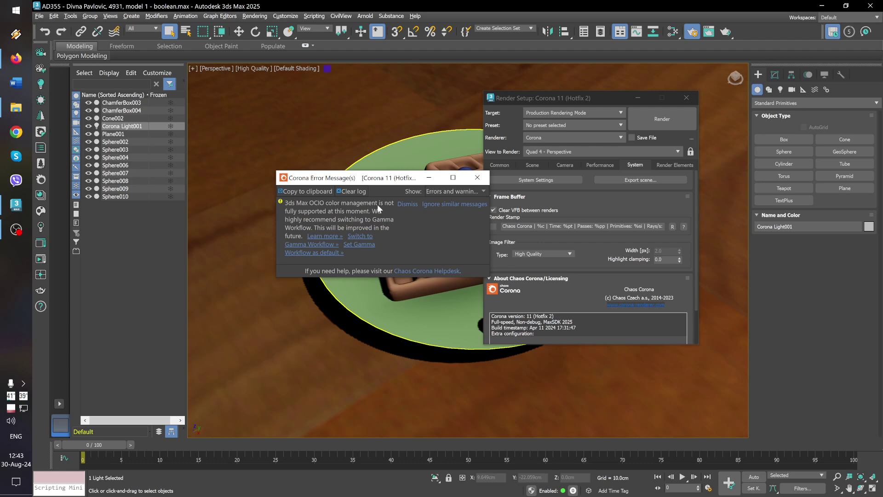
pyautogui.click(362, 244)
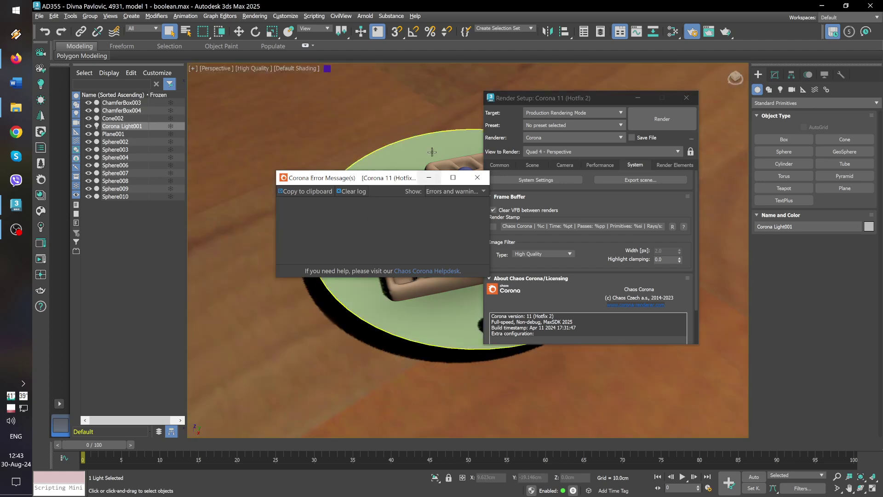
pyautogui.click(476, 179)
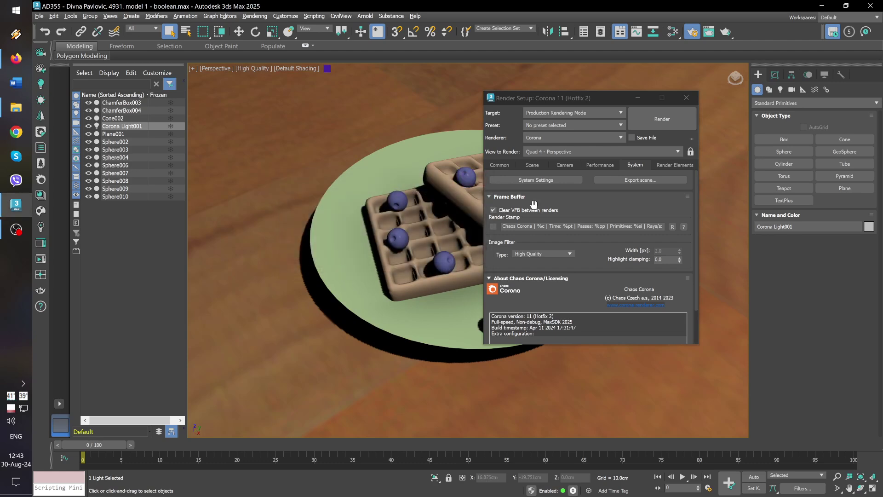
# - Adjust the Corona pass limit and set the output size to 800×450
pyautogui.click(539, 164)
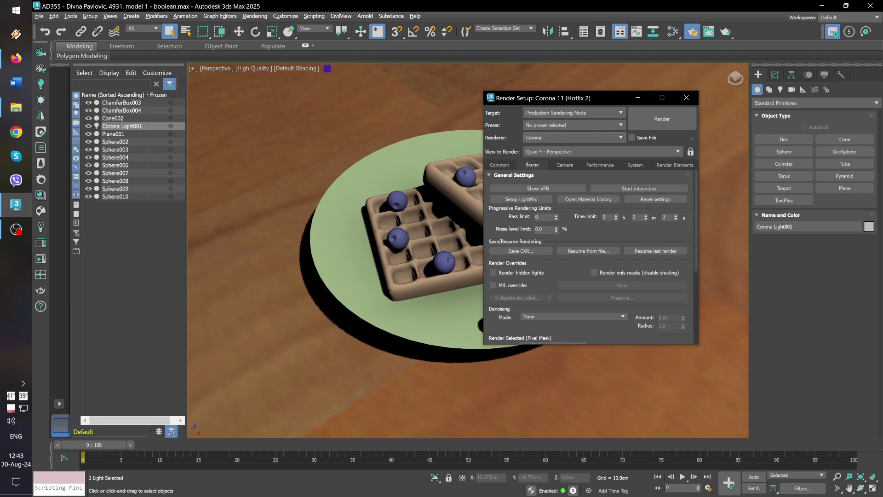
pyautogui.click(544, 218)
pyautogui.click(501, 165)
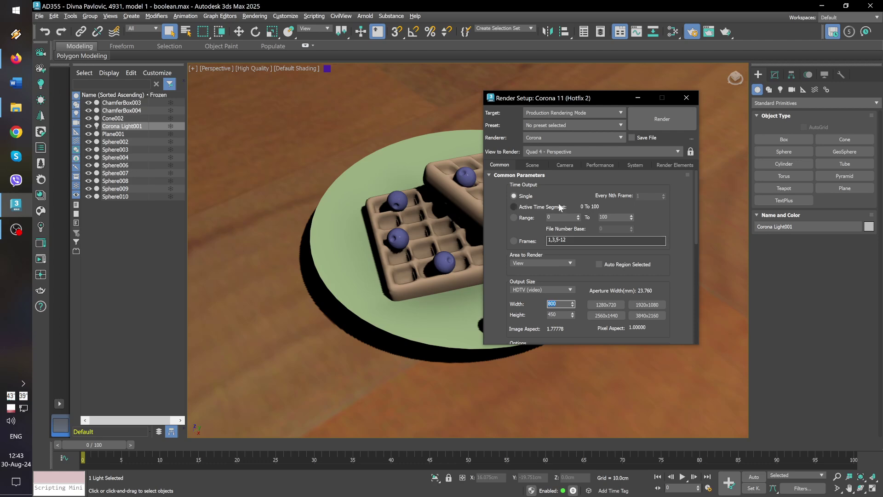
# - Set Max passes to 10, Secondary solver to Path Tracing, and start a test render
pyautogui.click(611, 165)
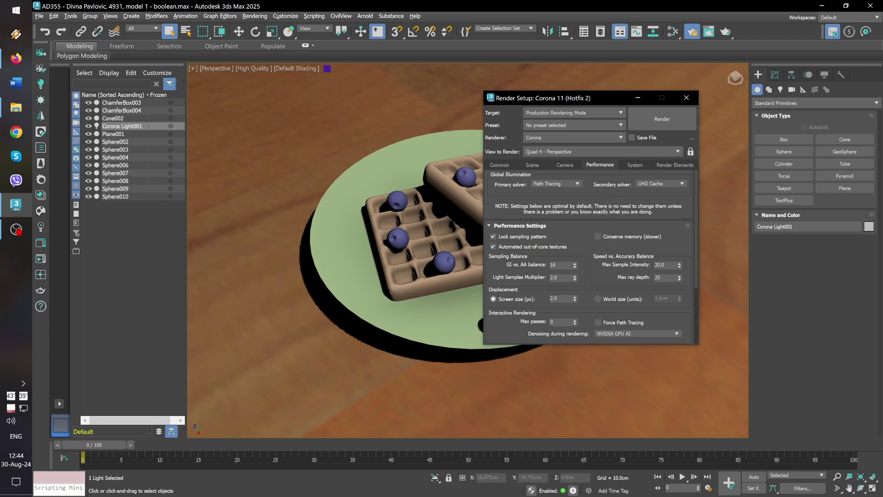
pyautogui.doubleClick(559, 321)
pyautogui.write('10')
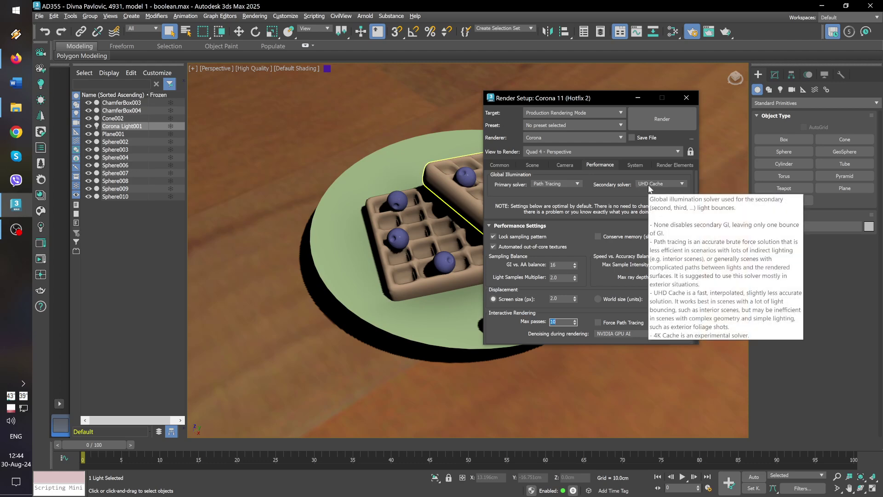
pyautogui.click(649, 184)
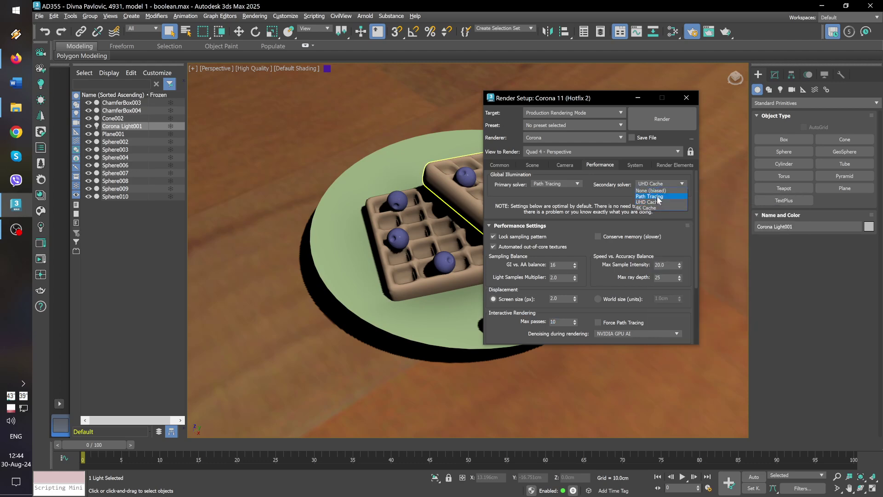
pyautogui.click(649, 196)
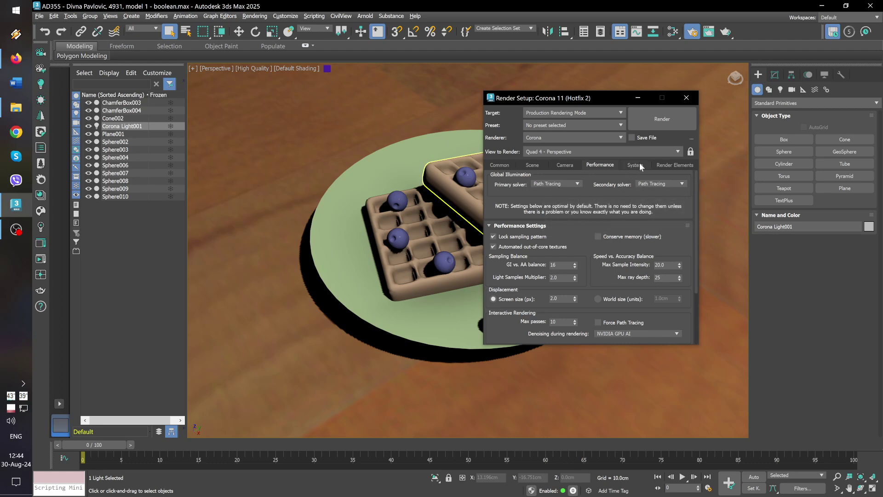
pyautogui.click(661, 118)
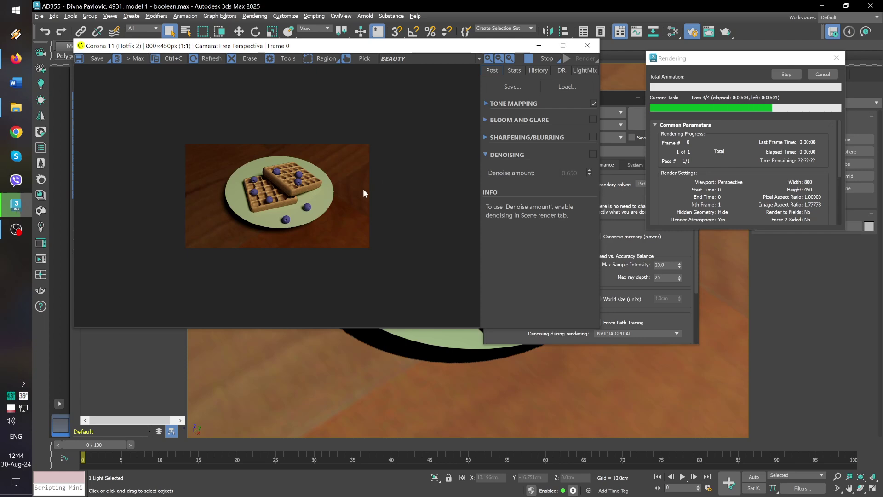
# - Close Render Setup and the Corona frame buffer, returning to the four-viewport layout (Alt+W)
pyautogui.scroll(1, 348, 195)
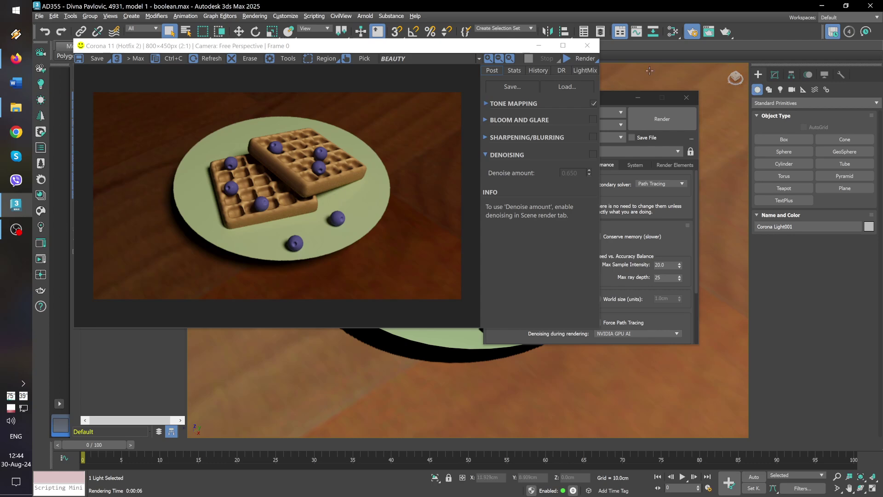
pyautogui.click(677, 101)
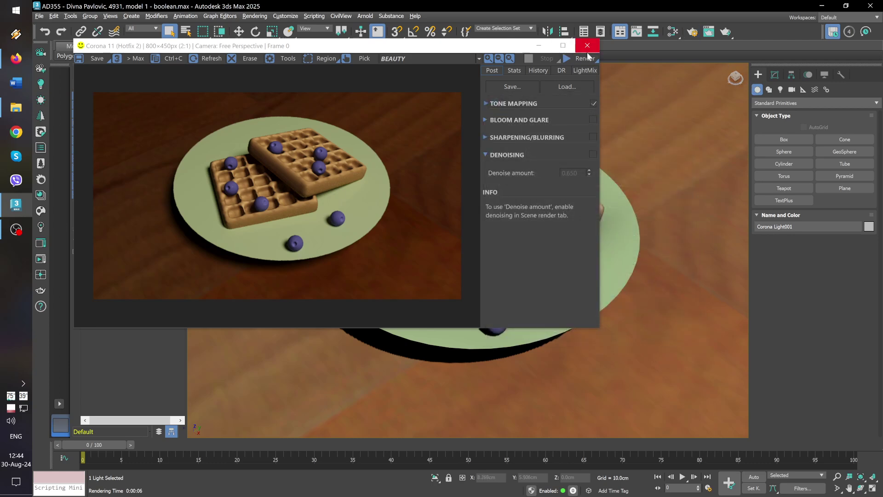
pyautogui.click(587, 50)
pyautogui.hotkey('alt', 'w')
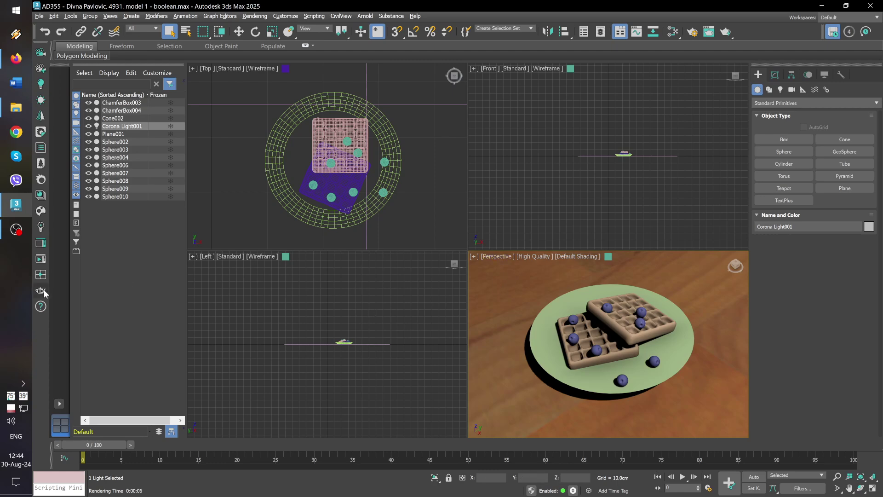
# - Start interactive rendering in the Corona VFB and toggle the Corona light off and on
pyautogui.click(41, 259)
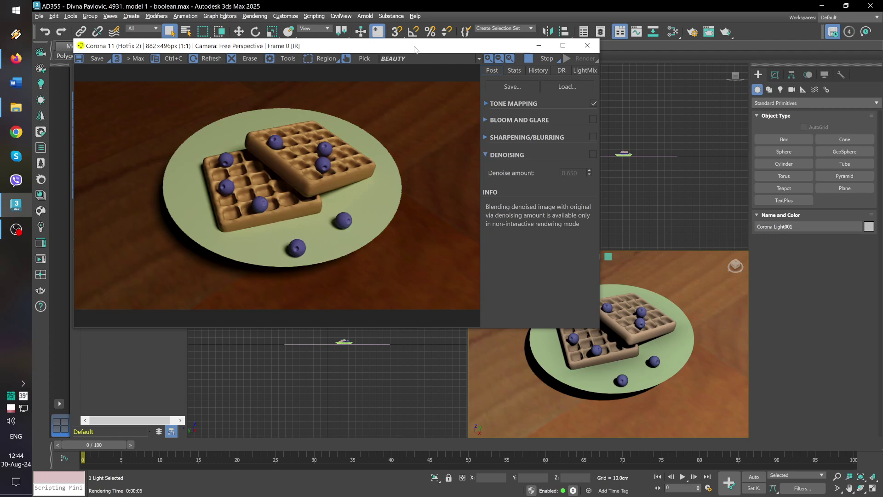
pyautogui.moveTo(437, 45); pyautogui.dragTo(520, 133)
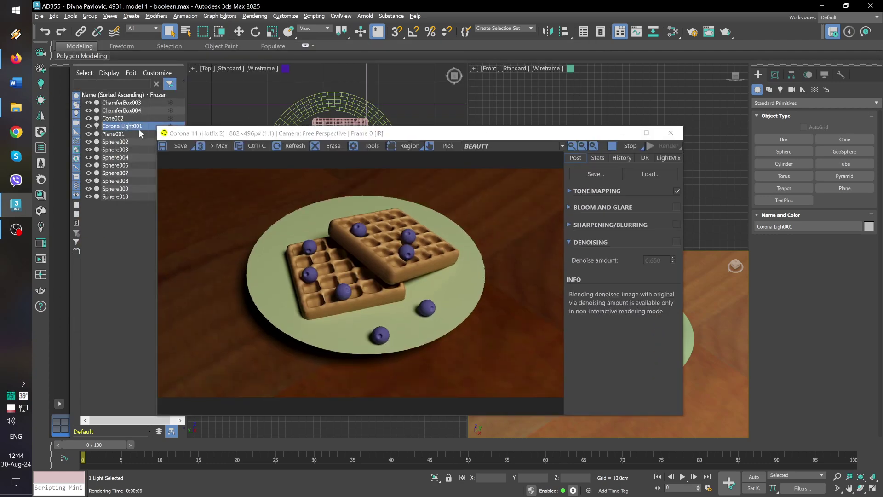
pyautogui.click(774, 75)
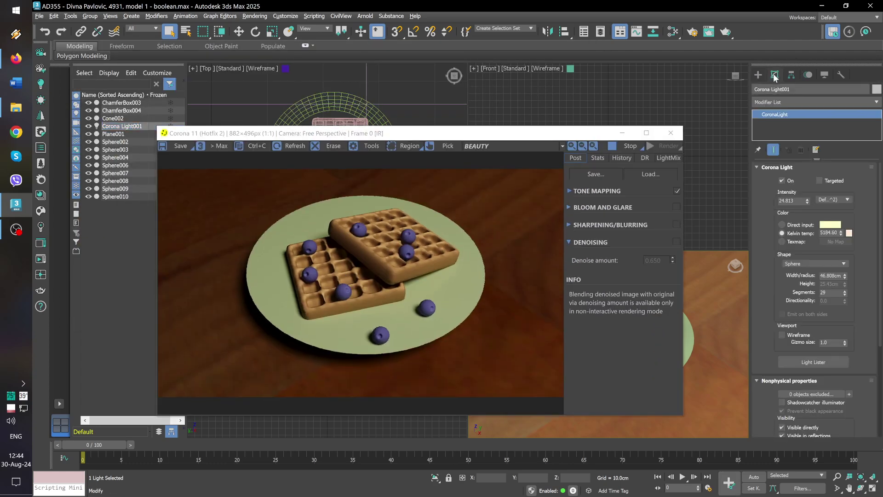
pyautogui.click(790, 181)
pyautogui.click(791, 183)
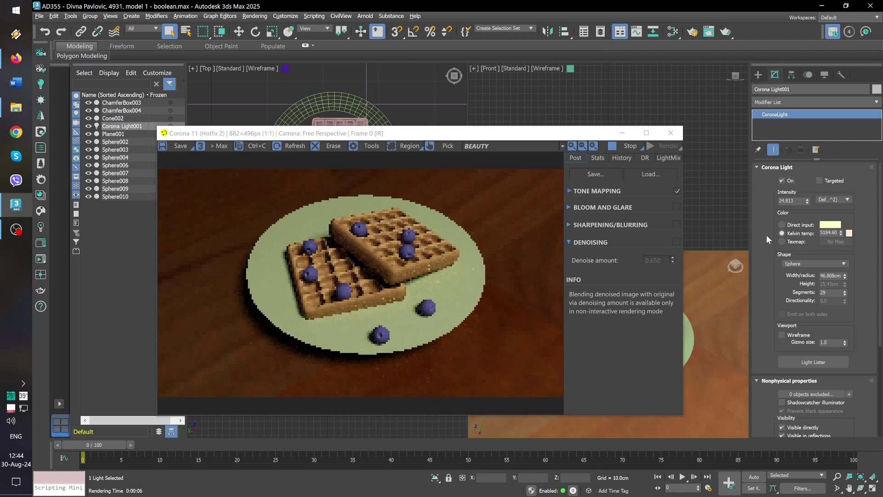
pyautogui.middleClick(673, 101)
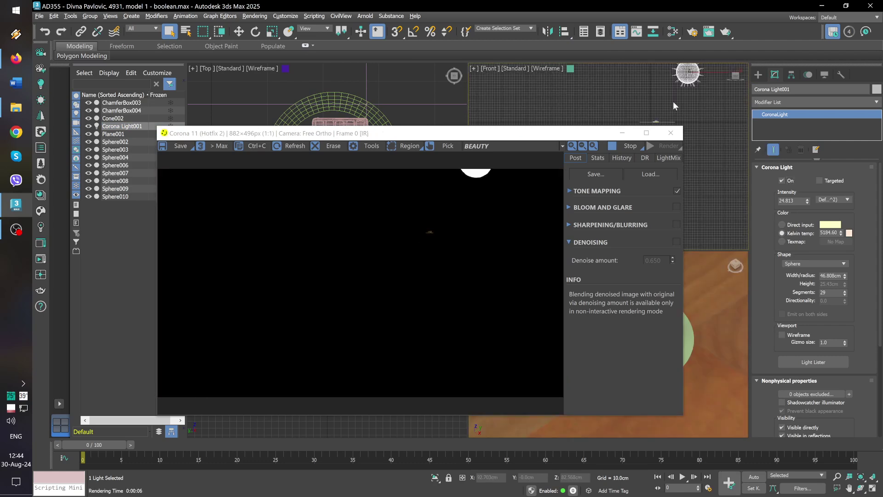
pyautogui.moveTo(673, 101)
pyautogui.mouseDown(button='middle')
pyautogui.moveTo(686, 104)
pyautogui.moveTo(674, 127)
pyautogui.mouseUp(button='middle')
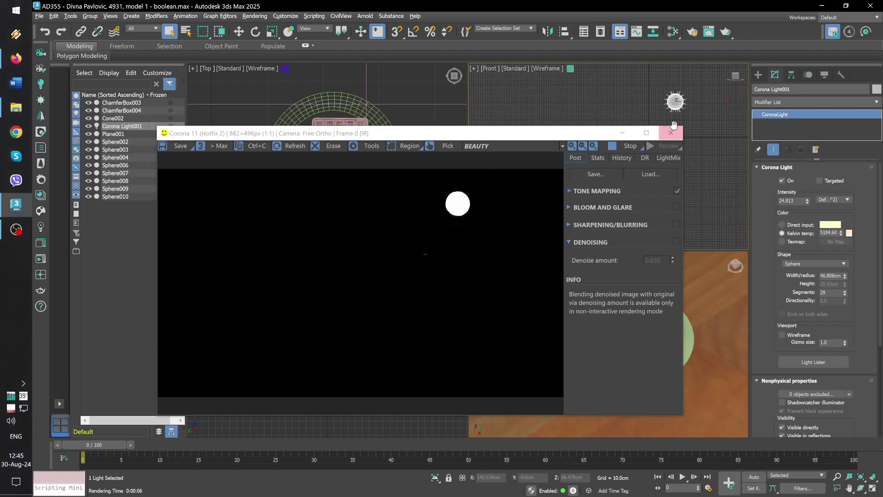
pyautogui.middleClick(704, 296)
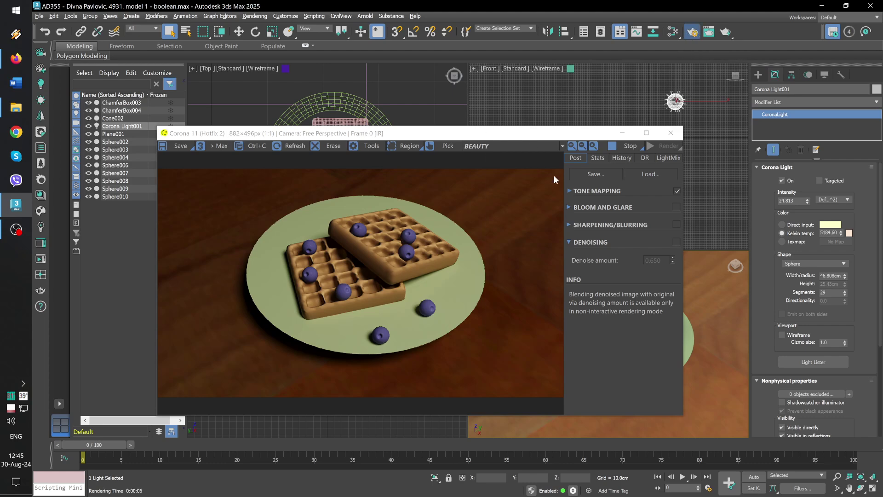
# - Move the Corona light further left in the Front viewport
pyautogui.press('F10')
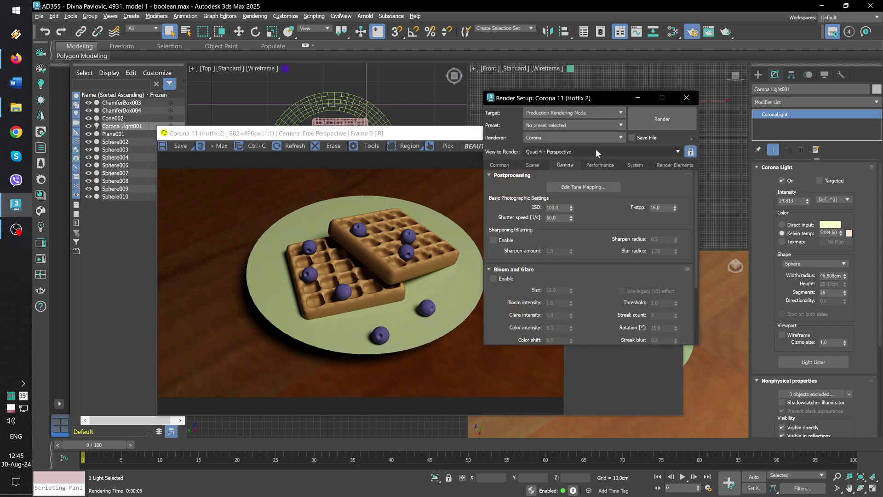
pyautogui.click(687, 97)
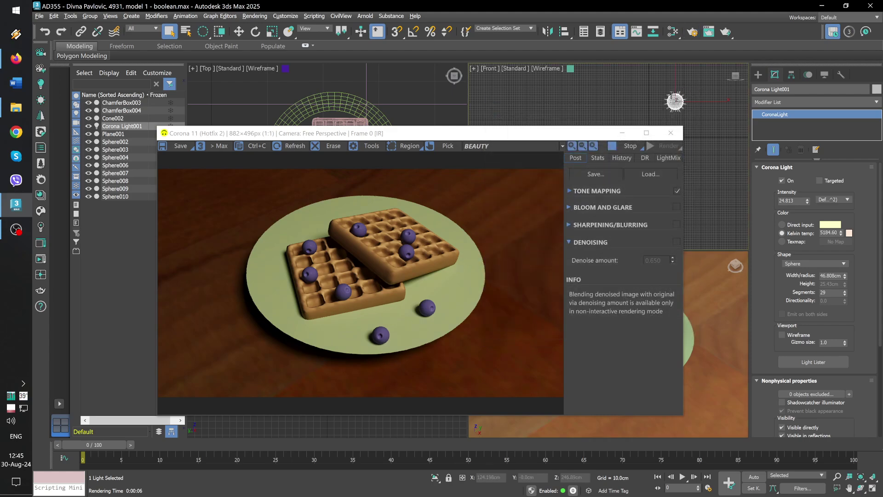
pyautogui.press('w')
pyautogui.moveTo(686, 87)
pyautogui.mouseDown()
pyautogui.moveTo(502, 81)
pyautogui.moveTo(673, 87)
pyautogui.moveTo(691, 99)
pyautogui.mouseUp()
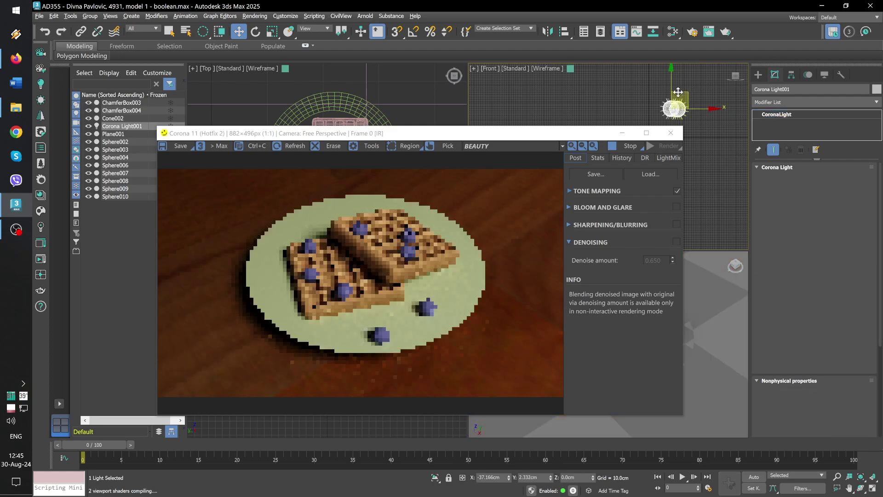
# - Shift-drag the Corona light left and confirm a Copy clone named Corona Light002
pyautogui.moveTo(694, 94)
pyautogui.keyDown('shift'); pyautogui.mouseDown()
pyautogui.moveTo(596, 96)
pyautogui.moveTo(609, 95)
pyautogui.mouseUp(); pyautogui.keyUp('shift')
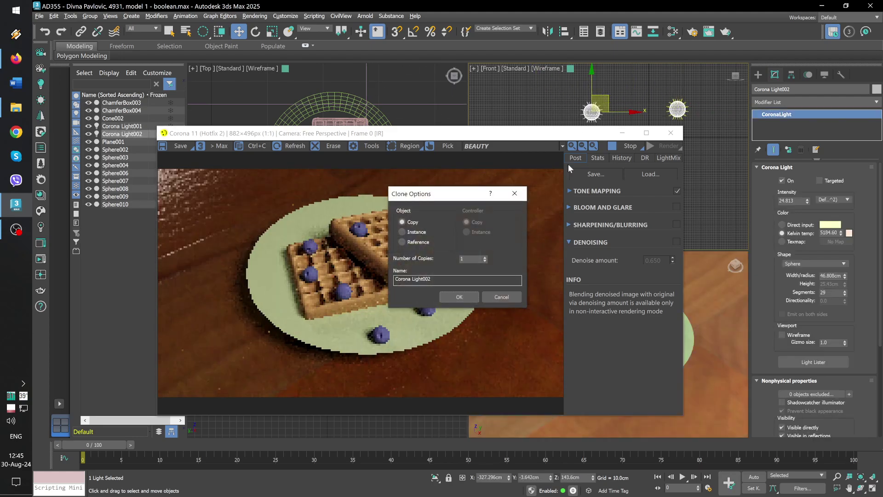
pyautogui.click(470, 299)
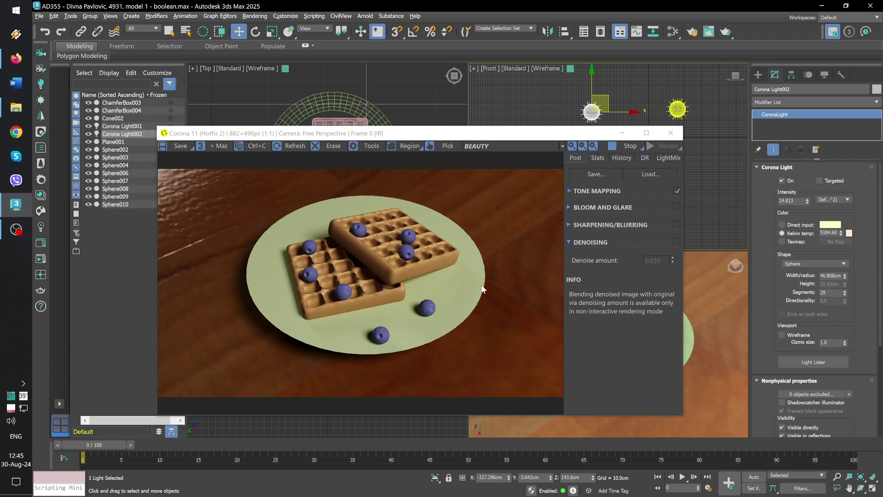
# - Set the environment background colour to warm cream FFEFD8, about 5233 K
pyautogui.press('8')
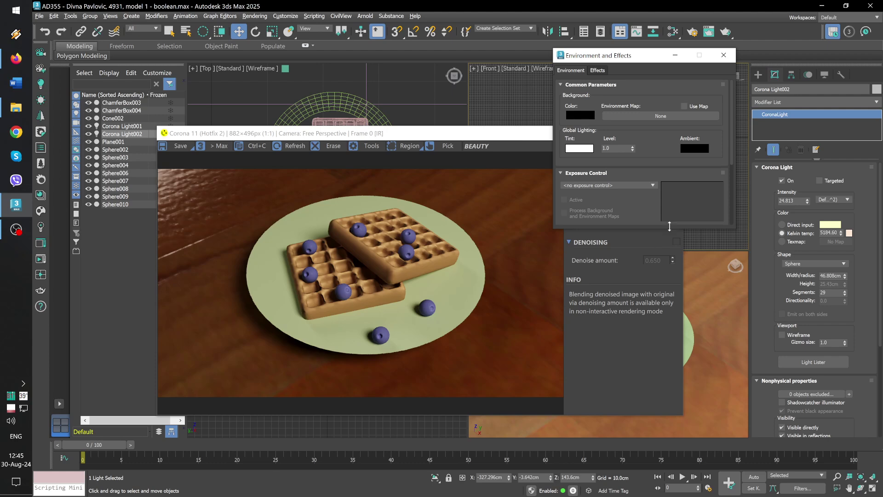
pyautogui.moveTo(600, 59); pyautogui.dragTo(655, 63)
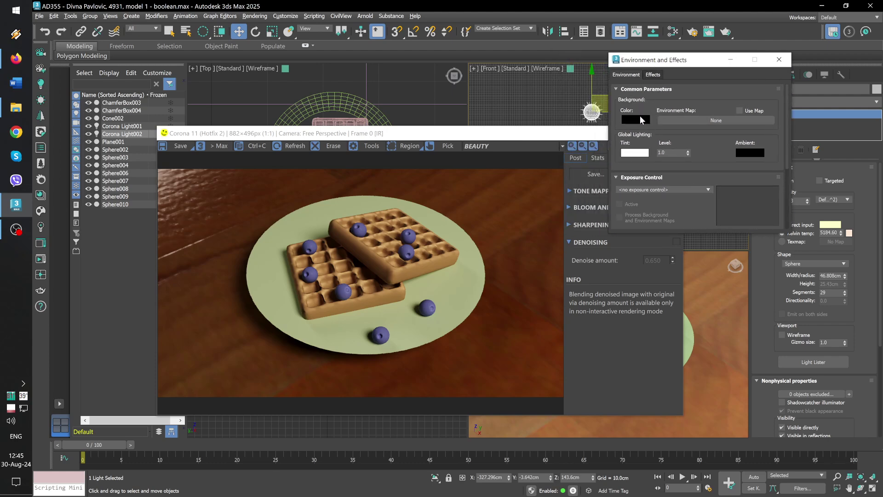
pyautogui.click(639, 123)
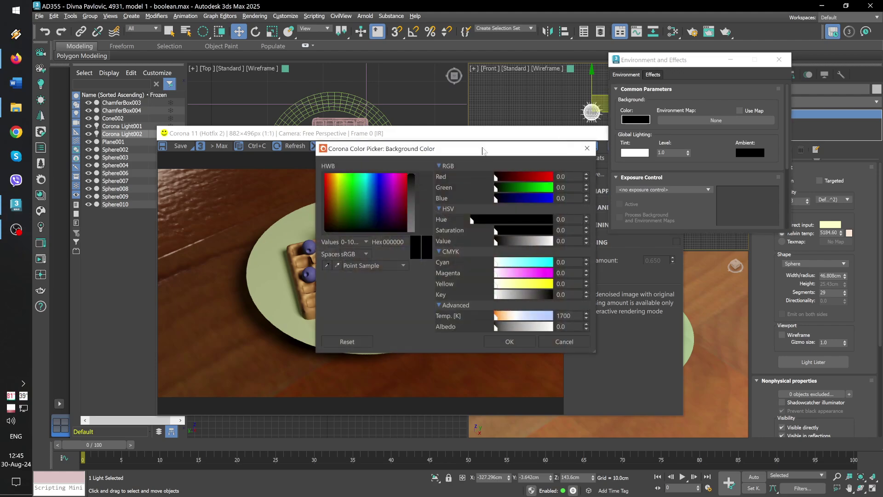
pyautogui.moveTo(482, 153); pyautogui.dragTo(740, 125)
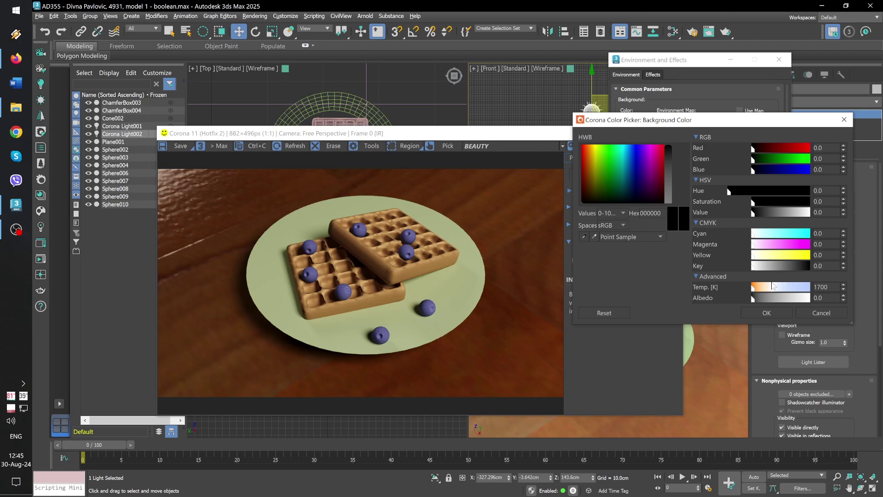
pyautogui.moveTo(772, 286); pyautogui.dragTo(767, 291)
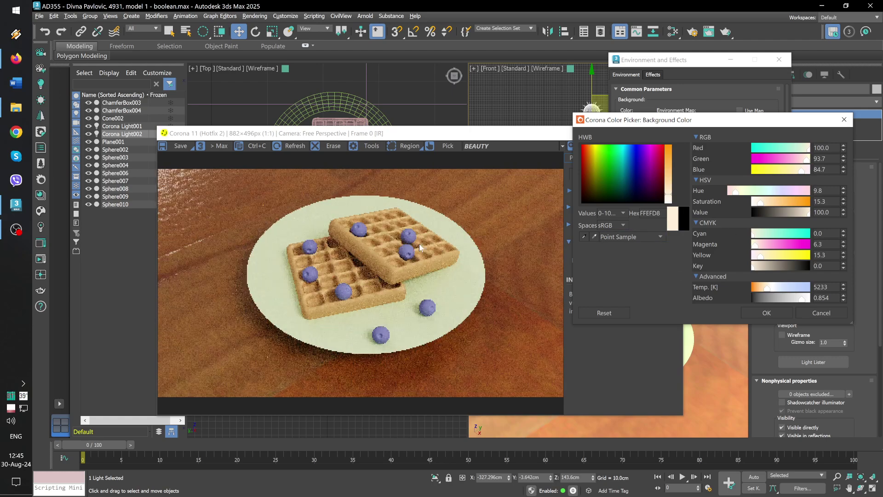
pyautogui.click(766, 312)
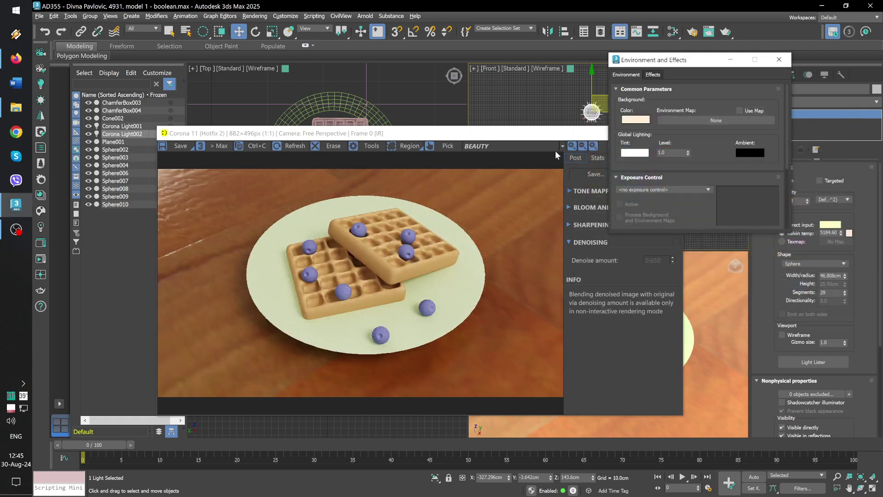
# - Recheck the background colour picker without changes and reposition the Corona VFB
pyautogui.click(644, 121)
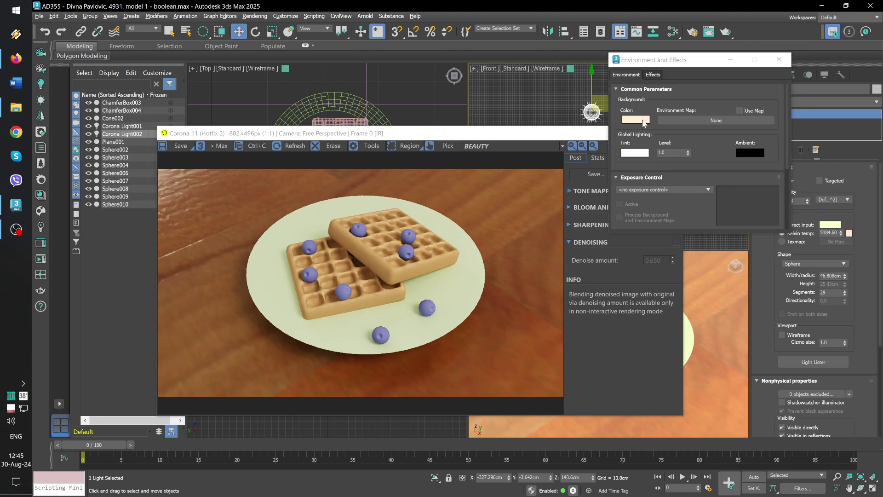
pyautogui.click(785, 314)
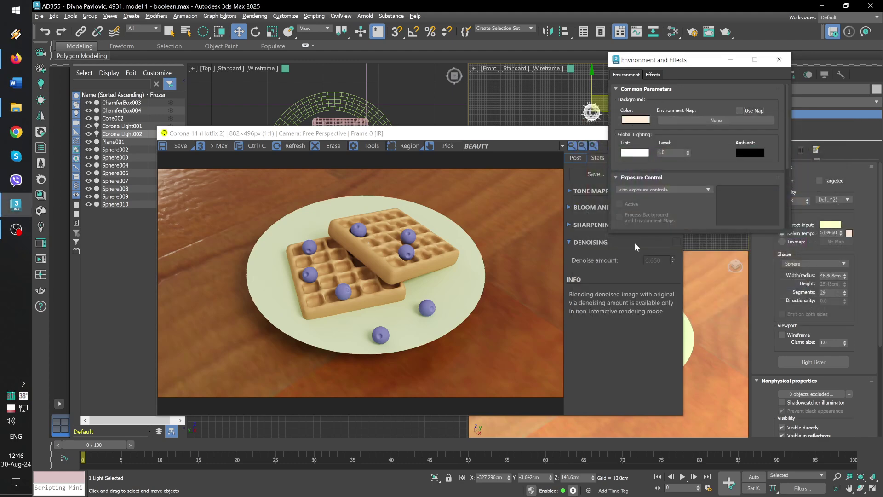
pyautogui.click(592, 134)
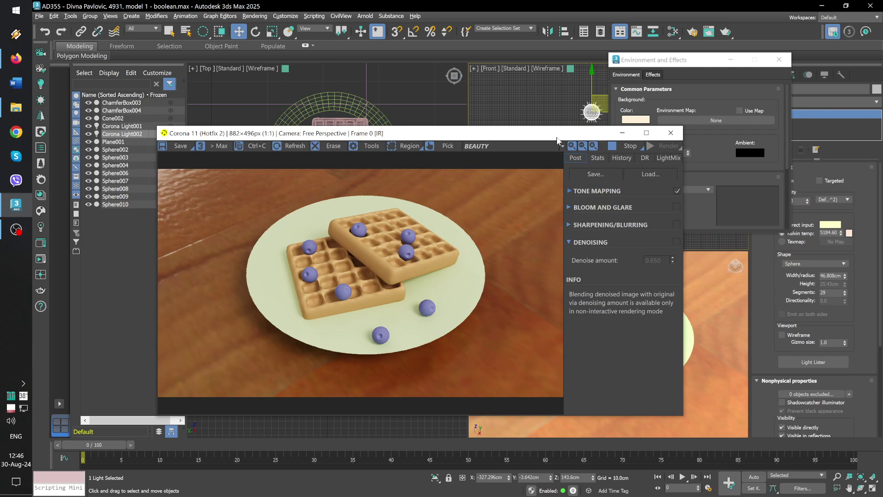
pyautogui.moveTo(557, 139); pyautogui.dragTo(523, 122)
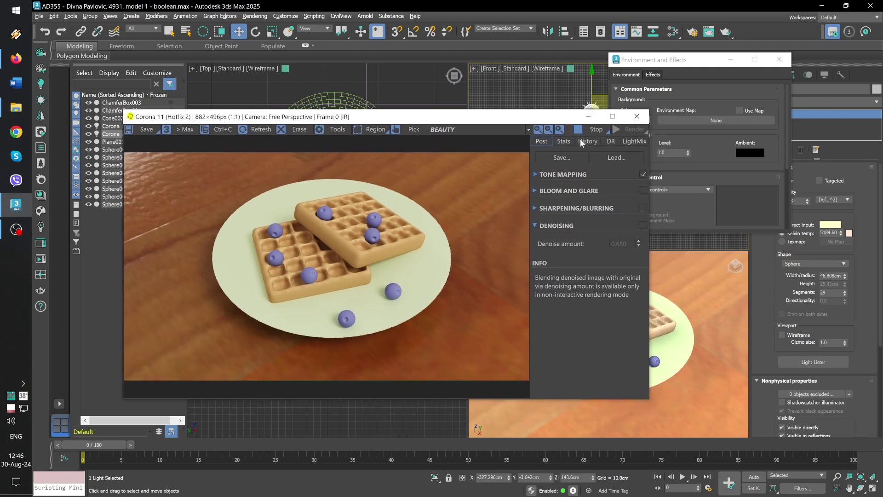
# - Store the current render in VFB history and set the background colour to black
pyautogui.click(580, 141)
pyautogui.click(588, 156)
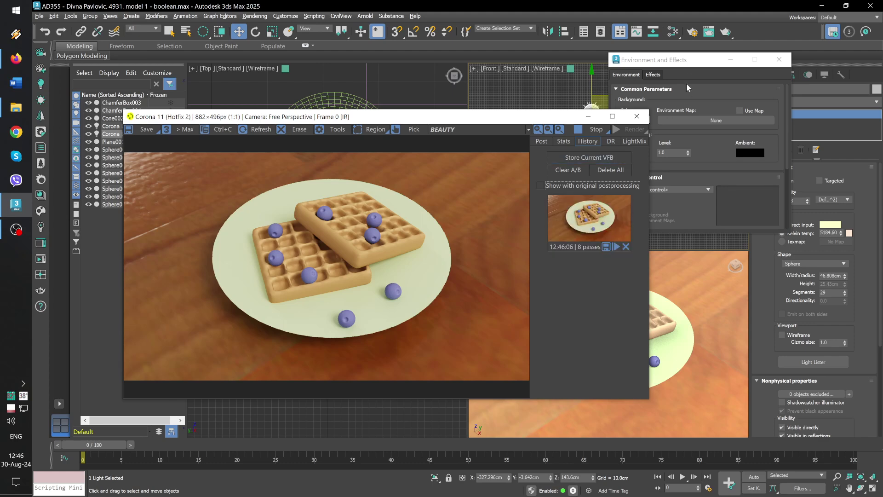
pyautogui.moveTo(677, 65); pyautogui.dragTo(781, 75)
pyautogui.click(735, 121)
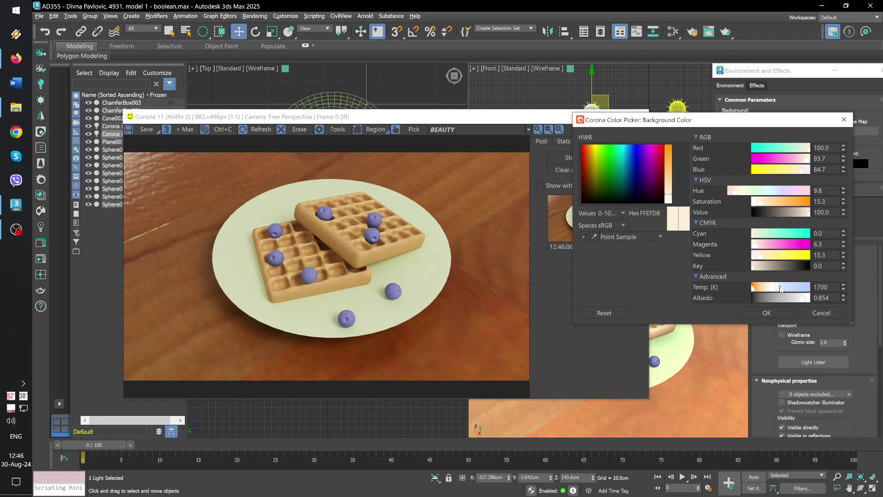
pyautogui.moveTo(777, 300); pyautogui.dragTo(689, 295)
pyautogui.click(756, 316)
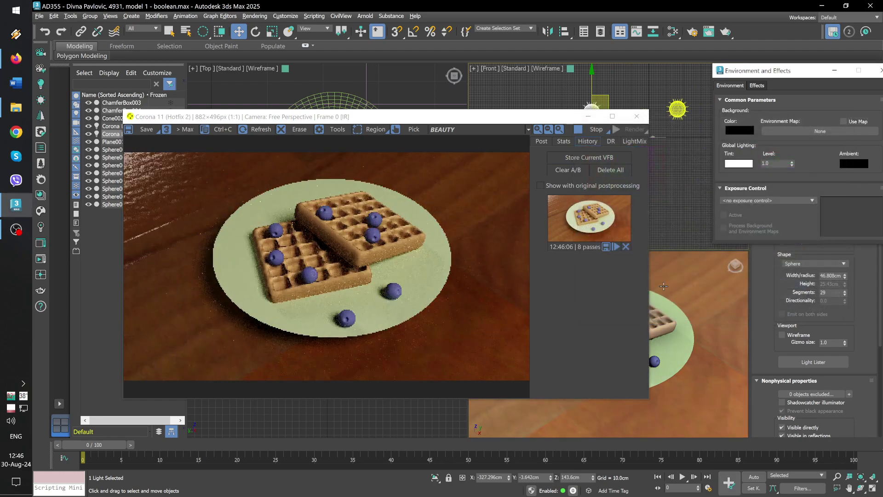
# - Compare the black-background render against the stored one with the A/B split
pyautogui.moveTo(327, 265); pyautogui.dragTo(466, 289)
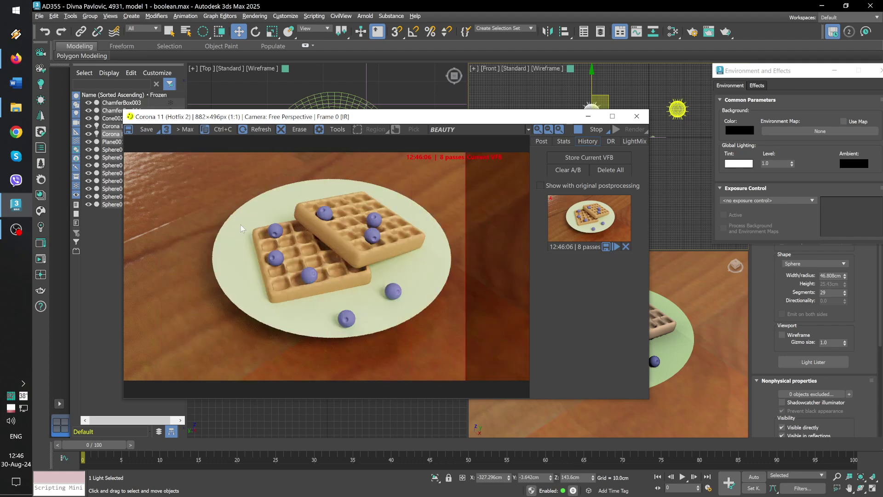
pyautogui.moveTo(464, 258)
pyautogui.mouseDown()
pyautogui.moveTo(308, 249)
pyautogui.moveTo(504, 249)
pyautogui.mouseUp()
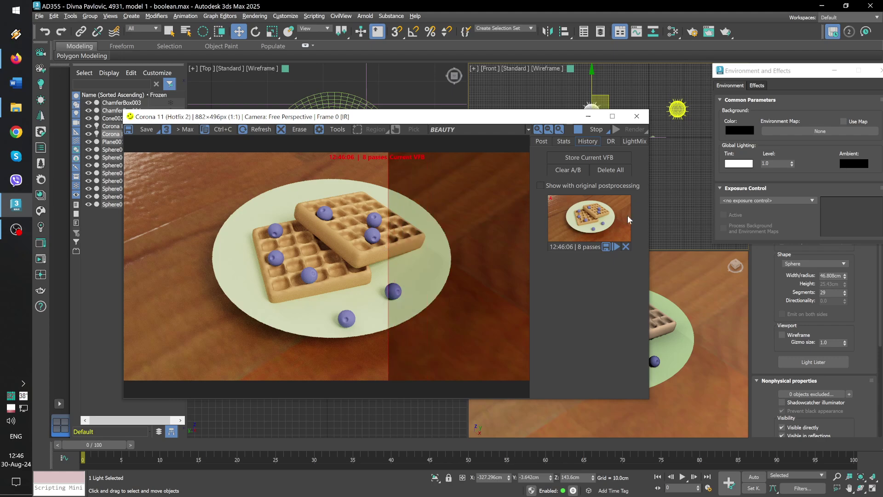
pyautogui.click(552, 214)
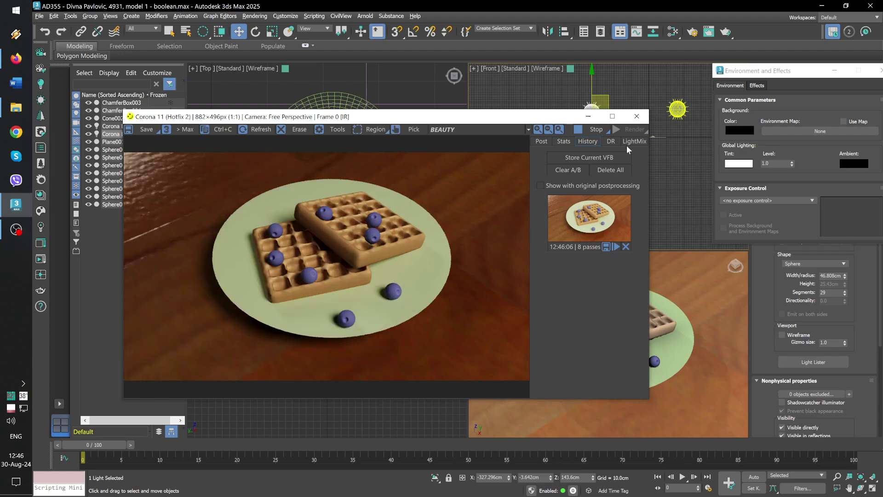
# - Restore the peach swatch and set the background temperature to about 4194 K (FFDCAD)
pyautogui.click(727, 133)
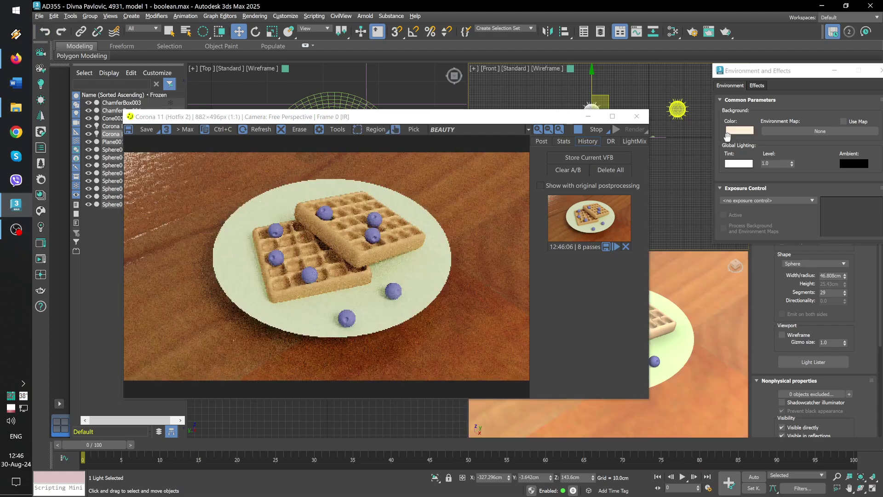
pyautogui.click(727, 133)
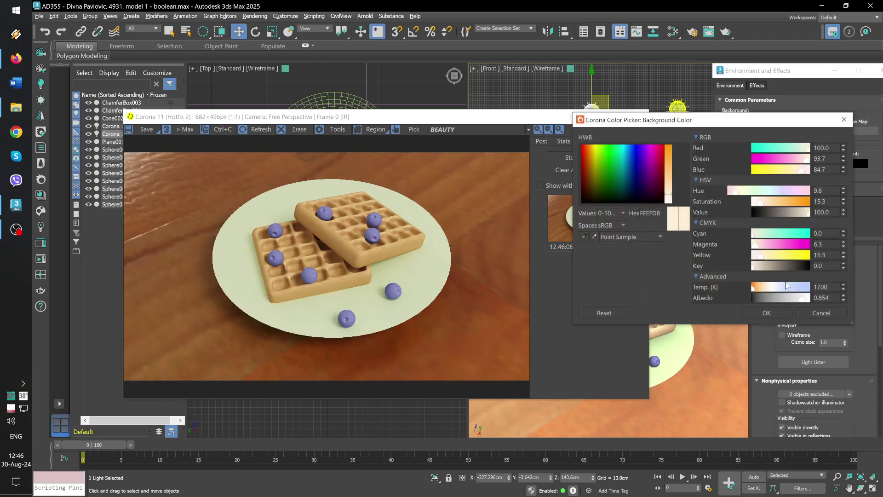
pyautogui.click(758, 288)
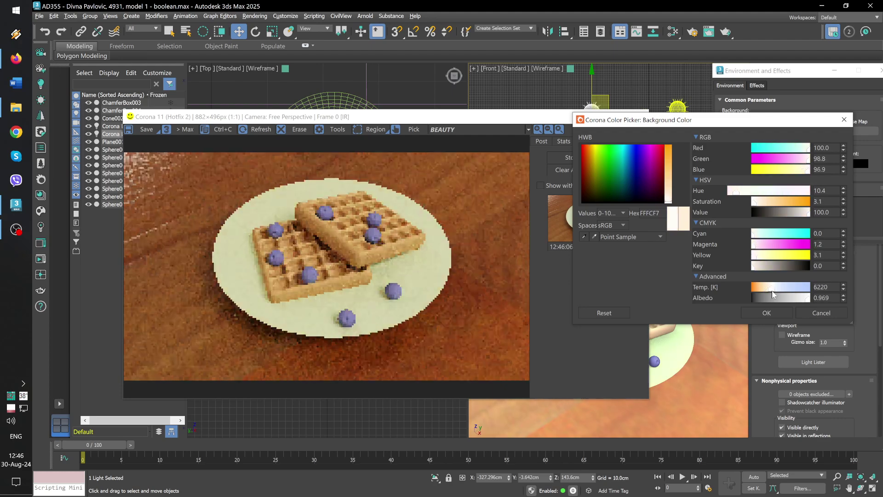
pyautogui.moveTo(758, 292); pyautogui.dragTo(767, 290)
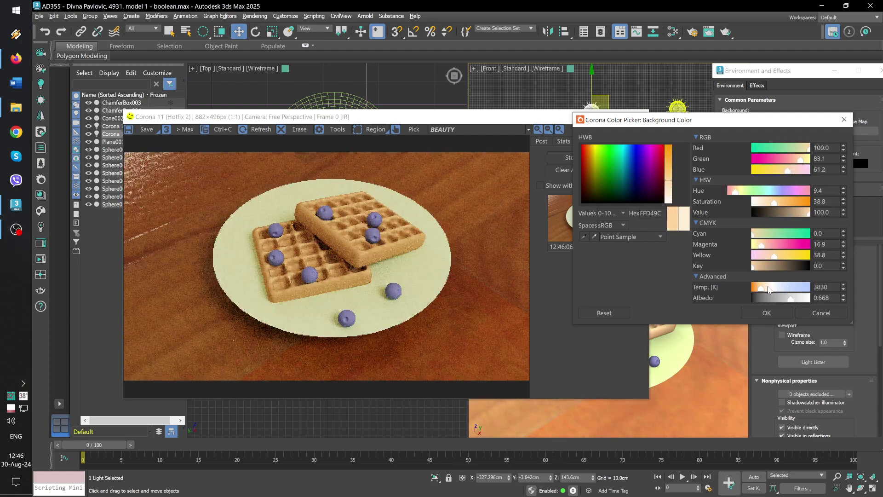
pyautogui.click(766, 313)
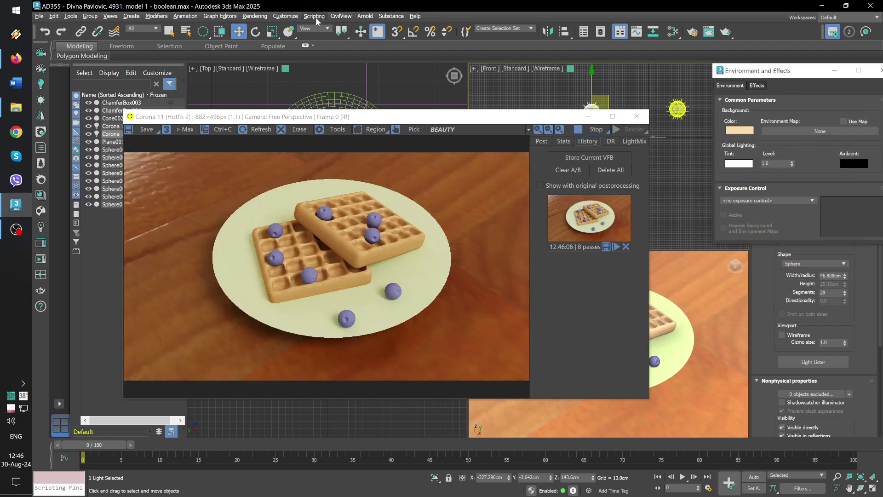
# - Keep Preferences' Color Selector on Corona Improved Picker, then reopen the Background colour swatch
pyautogui.click(290, 16)
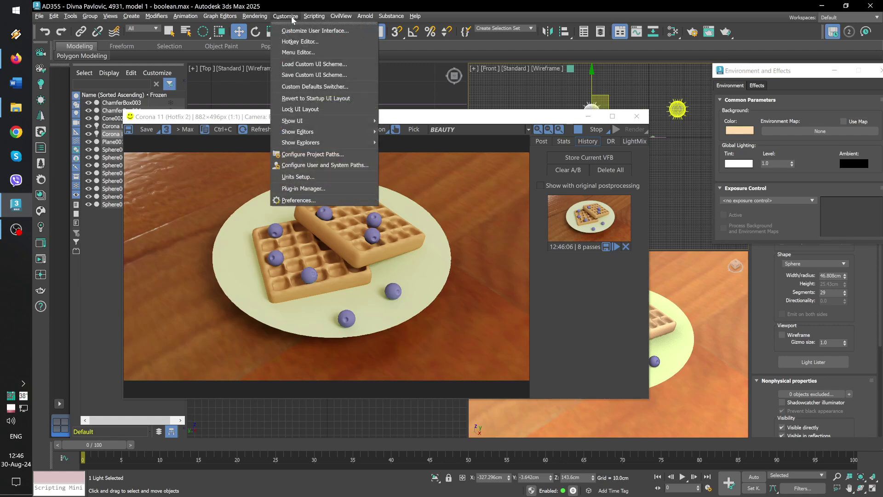
pyautogui.click(310, 201)
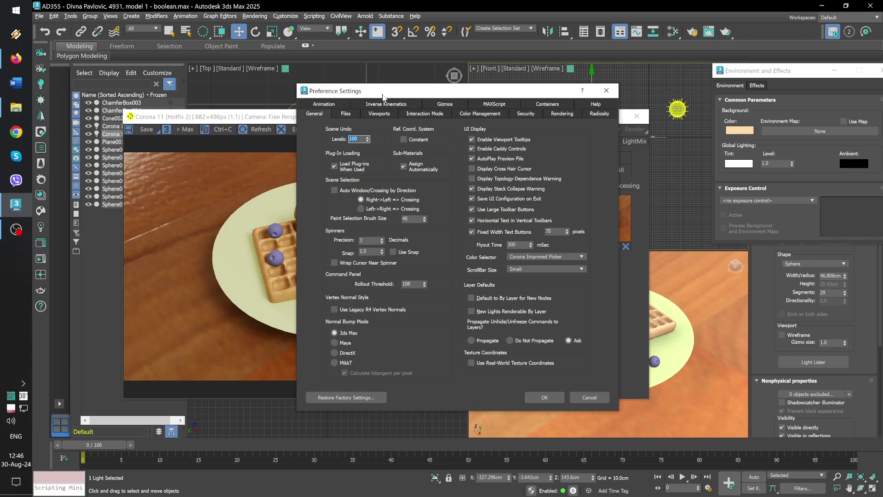
pyautogui.moveTo(383, 95); pyautogui.dragTo(402, 91)
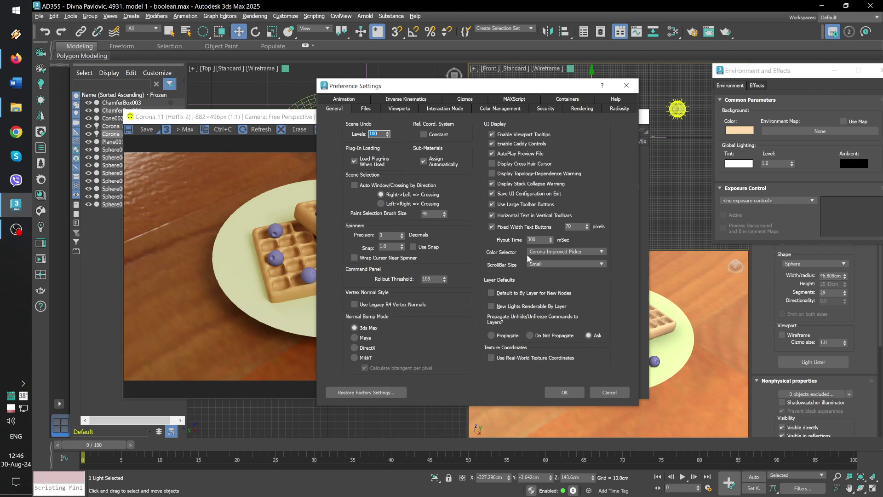
pyautogui.click(565, 253)
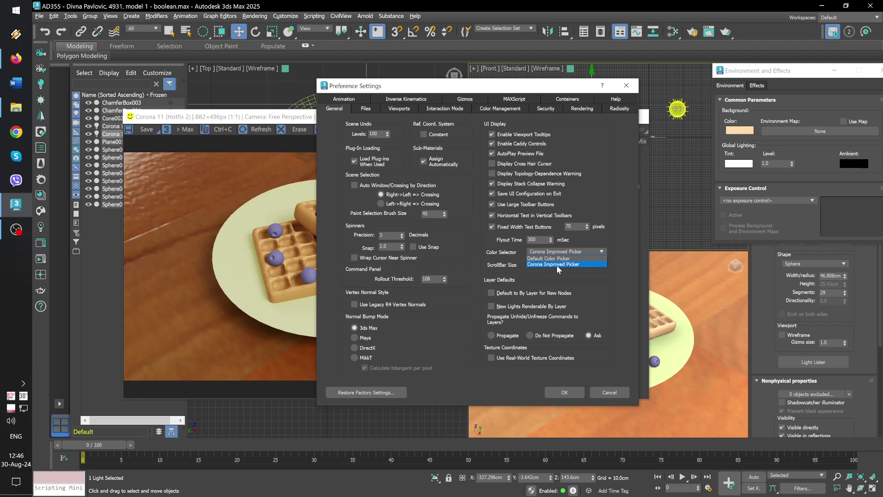
pyautogui.click(557, 264)
pyautogui.click(564, 393)
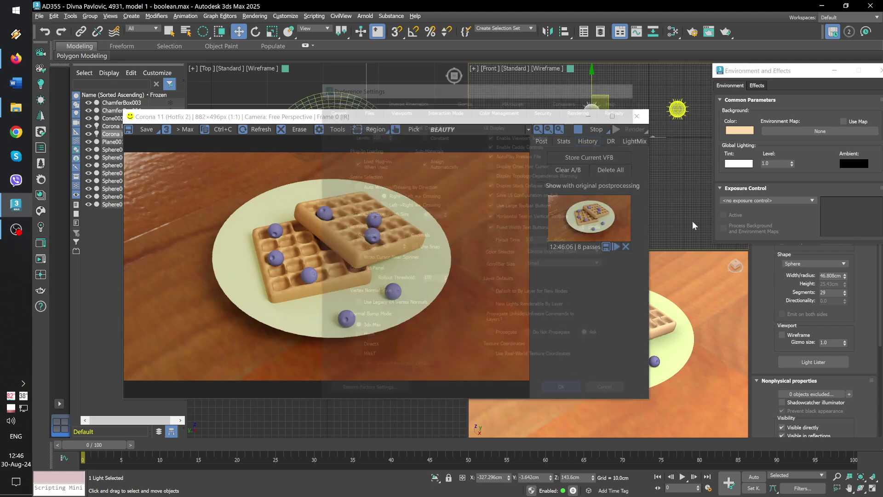
pyautogui.click(739, 130)
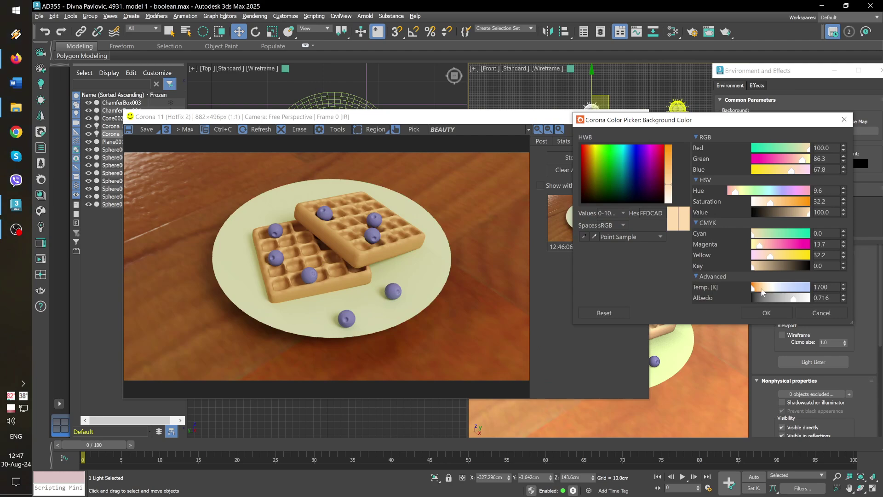
# - Preview a bluish 13078 K background, then keep the peach FFDBAB background colour
pyautogui.moveTo(759, 293)
pyautogui.mouseDown()
pyautogui.moveTo(799, 292)
pyautogui.moveTo(763, 293)
pyautogui.mouseUp()
pyautogui.click(767, 313)
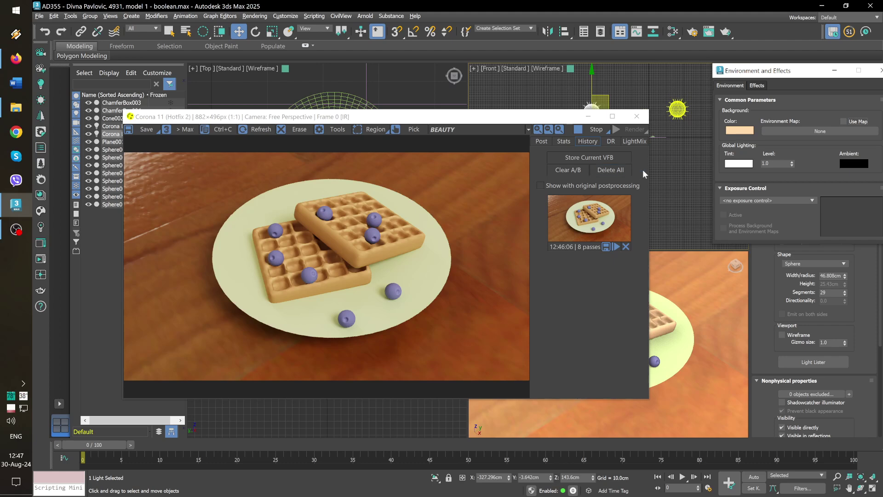
pyautogui.moveTo(800, 70); pyautogui.dragTo(744, 71)
# - Close the environment settings and open the Slate Material Editor, rearranging its nodes
pyautogui.click(826, 73)
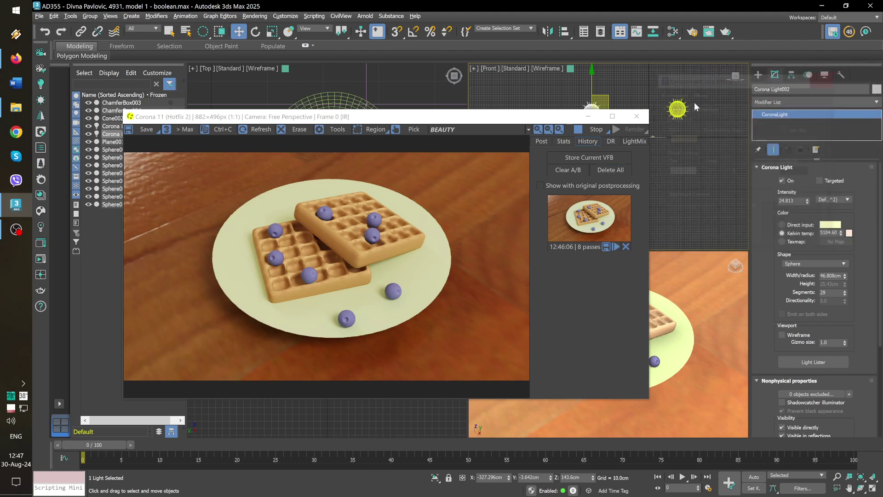
pyautogui.click(673, 32)
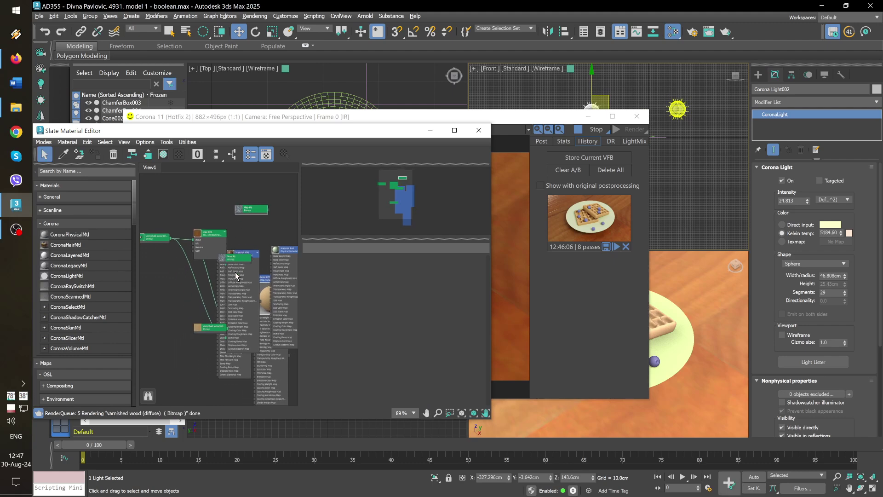
pyautogui.moveTo(236, 272)
pyautogui.mouseDown()
pyautogui.moveTo(169, 335)
pyautogui.moveTo(171, 318)
pyautogui.mouseUp()
pyautogui.moveTo(242, 252); pyautogui.dragTo(185, 277)
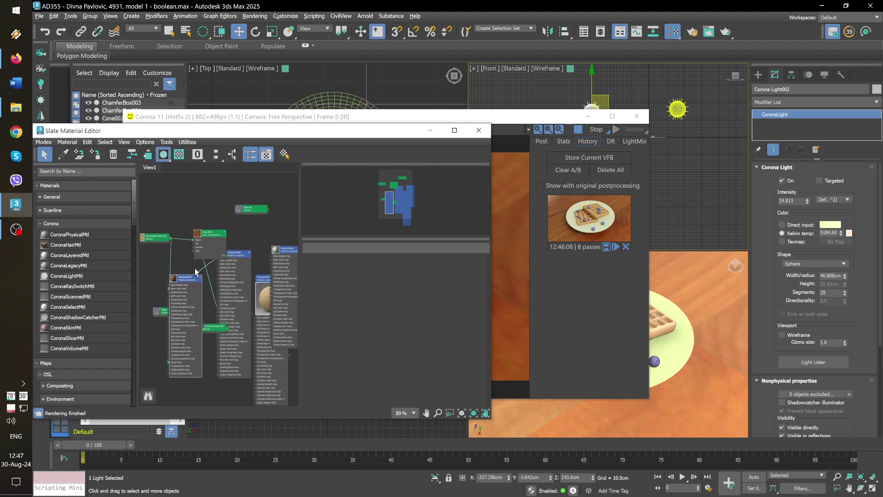
# - Create a new View2, pick Material #50 into it from the scene, and maximize the editor
pyautogui.rightClick(171, 167)
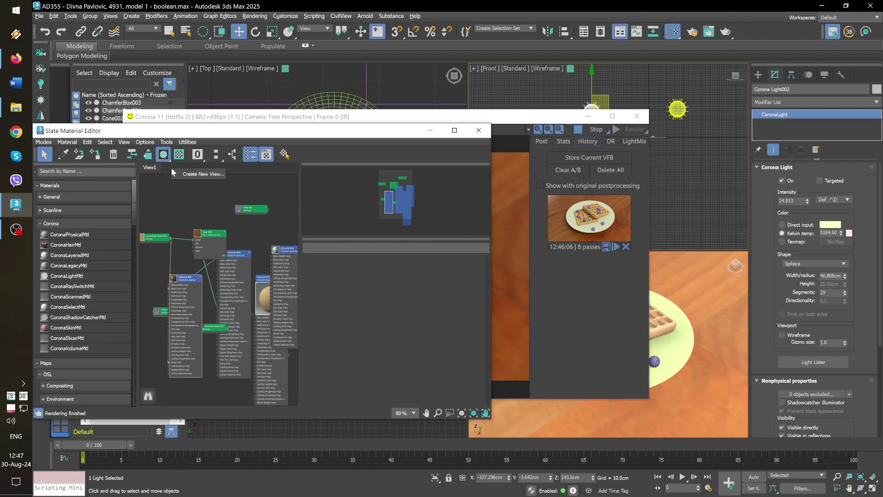
pyautogui.click(195, 174)
pyautogui.click(247, 293)
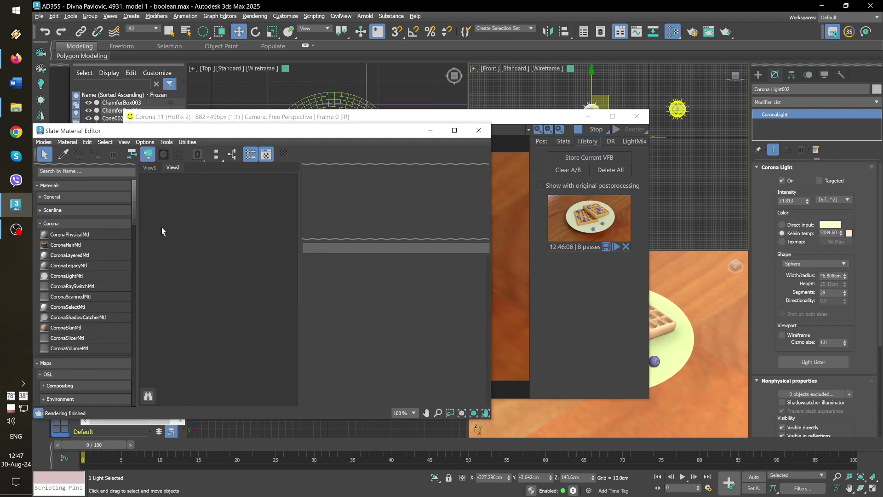
pyautogui.click(64, 156)
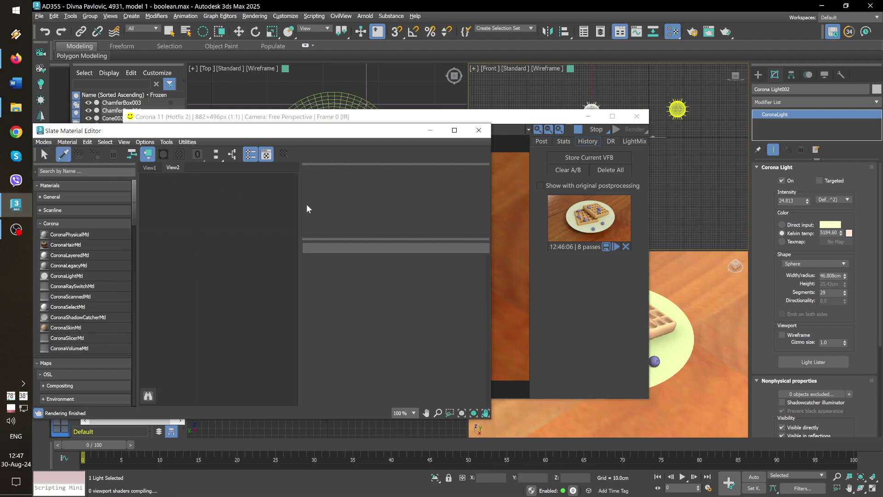
pyautogui.click(655, 290)
pyautogui.press('w')
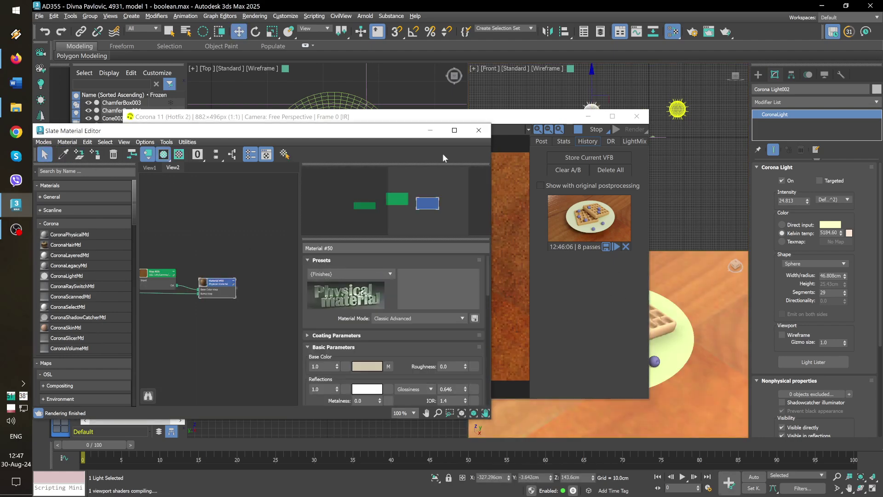
pyautogui.click(454, 131)
# - Change Material #50's type from Physical Material to CoronaPhysicalMtl via Change Material/Map Type
pyautogui.moveTo(329, 202); pyautogui.dragTo(403, 247, button='middle')
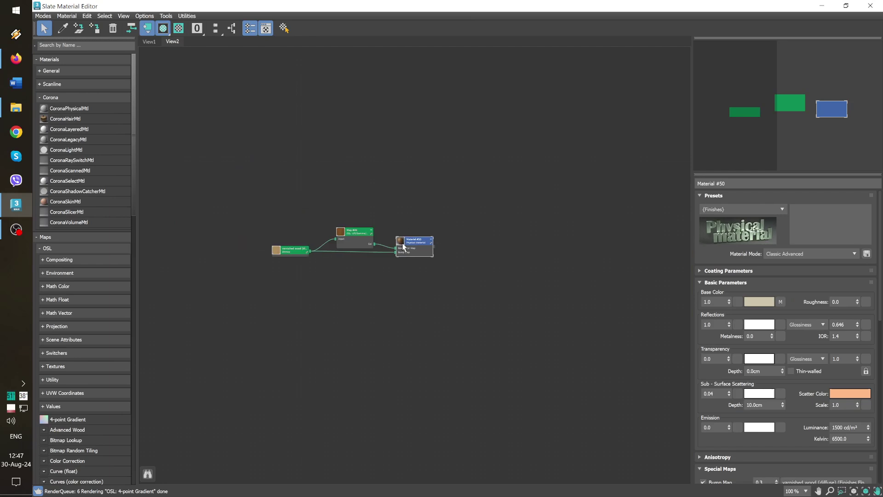
pyautogui.scroll(3, 403, 247)
pyautogui.moveTo(411, 262); pyautogui.dragTo(412, 286)
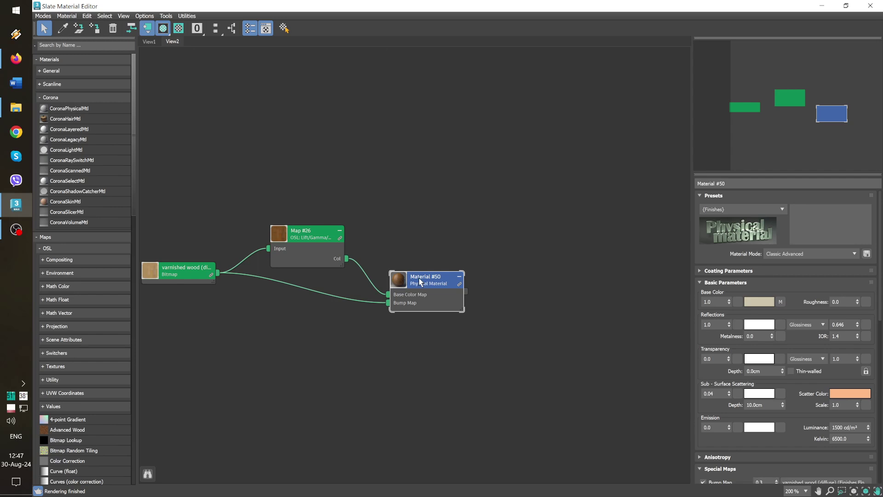
pyautogui.moveTo(430, 279); pyautogui.dragTo(439, 261)
pyautogui.rightClick(435, 266)
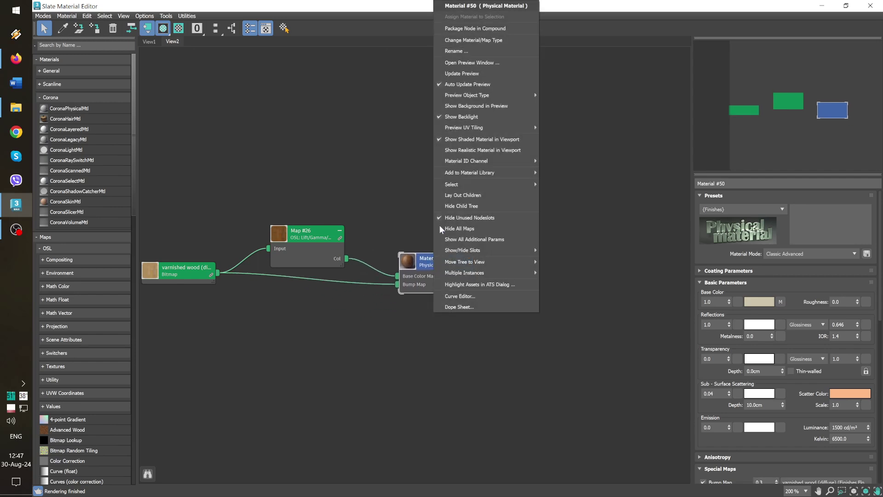
pyautogui.click(492, 41)
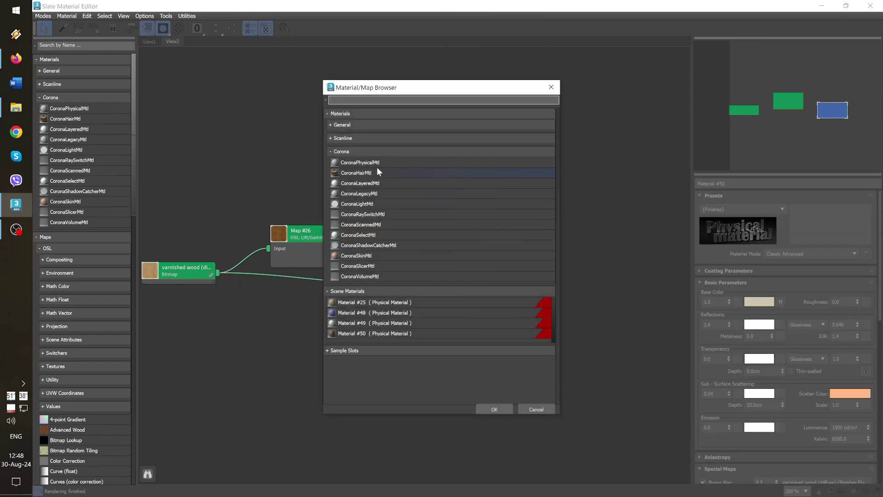
pyautogui.moveTo(374, 87); pyautogui.dragTo(547, 93)
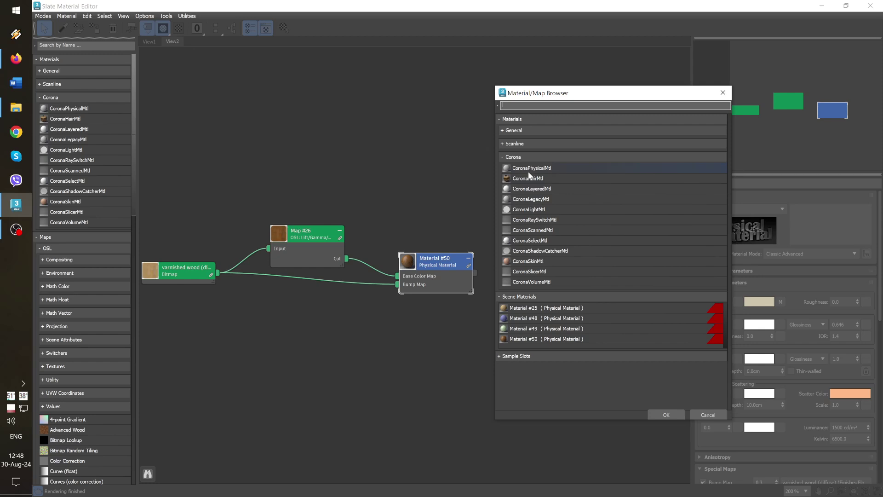
pyautogui.click(528, 172)
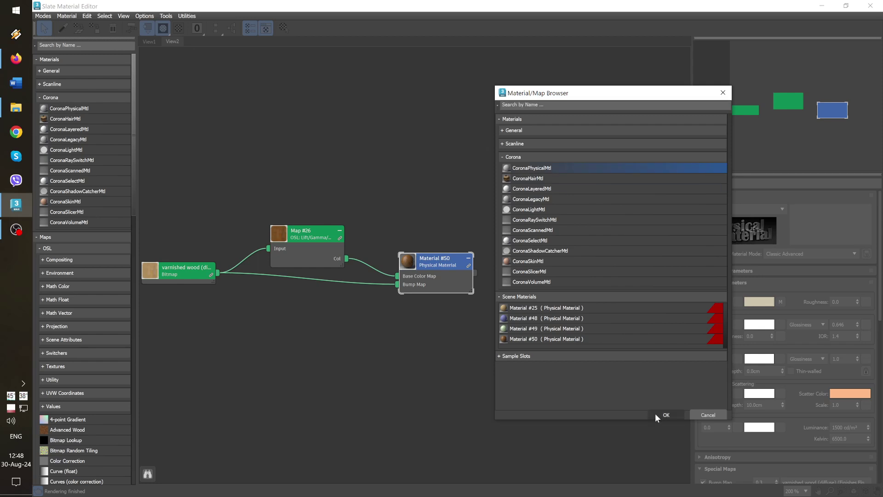
pyautogui.click(655, 413)
pyautogui.moveTo(347, 277); pyautogui.dragTo(406, 275, button='middle')
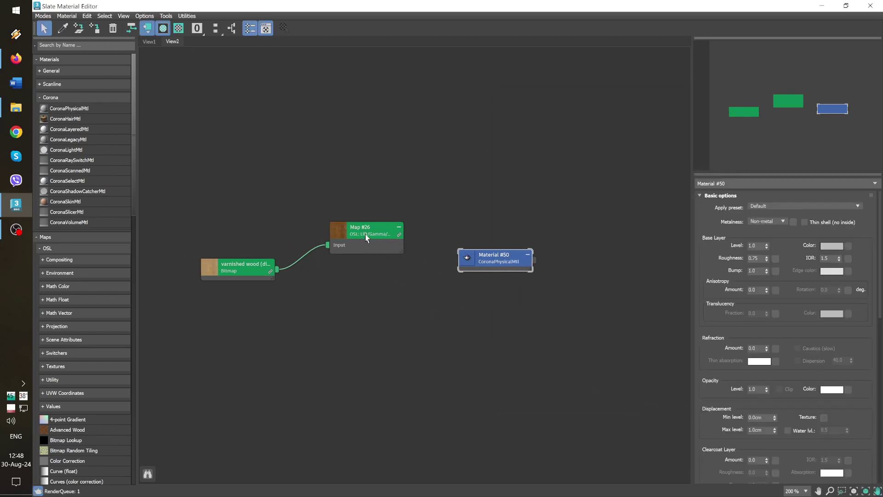
# - Wire Map #26's Col output into Material #50's Base color slot
pyautogui.doubleClick(340, 228)
pyautogui.moveTo(340, 233); pyautogui.dragTo(334, 162)
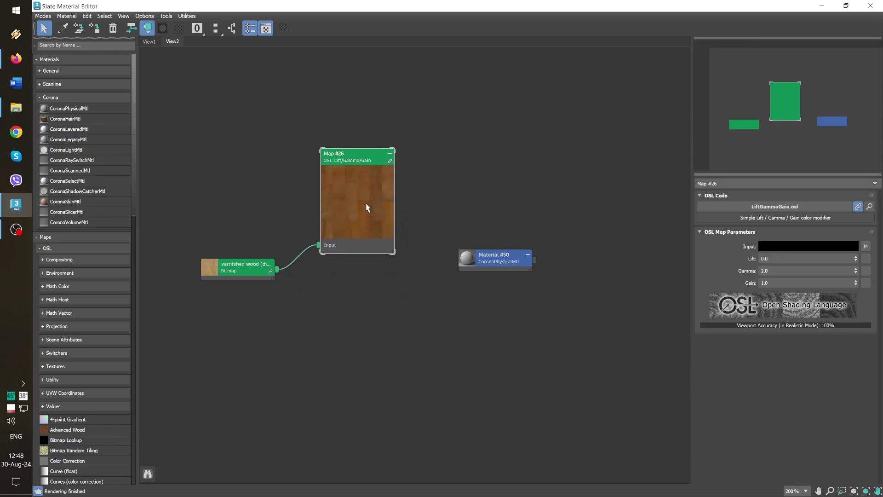
pyautogui.press('h')
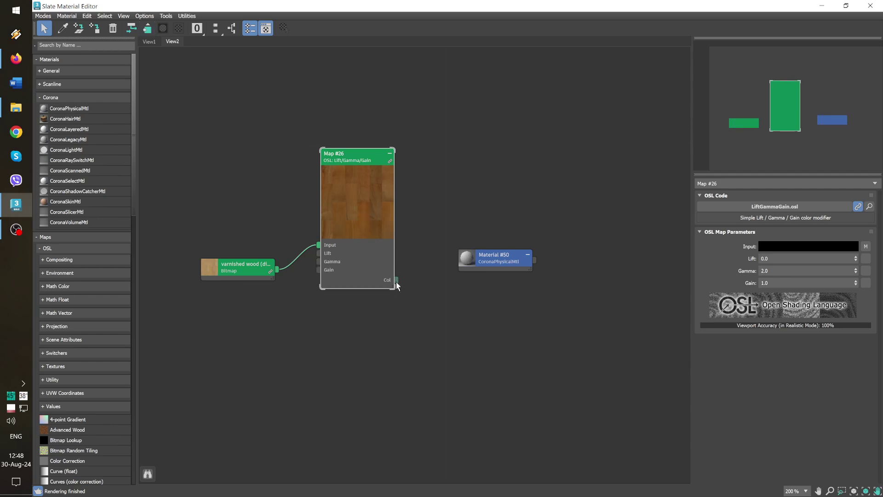
pyautogui.moveTo(397, 281); pyautogui.dragTo(463, 266)
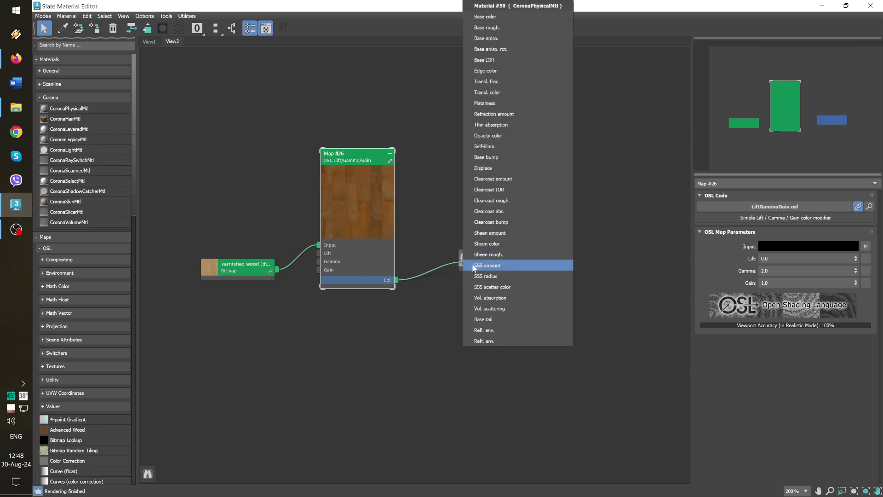
pyautogui.click(484, 22)
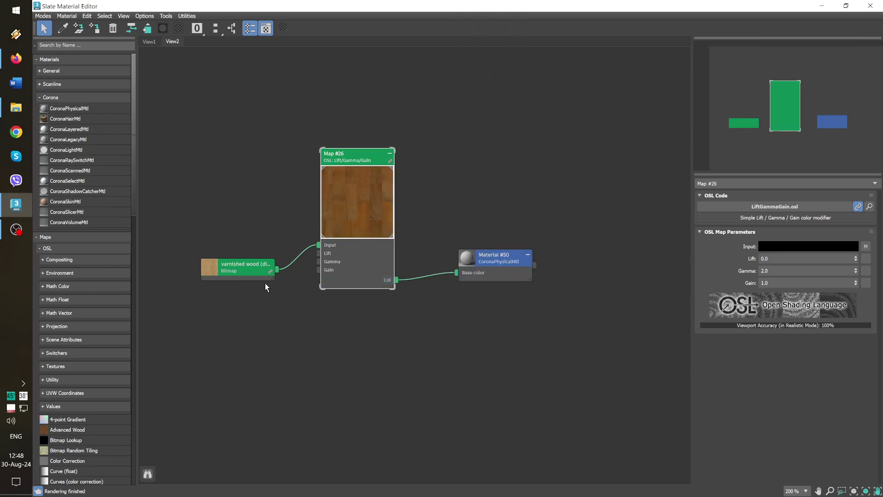
# - Wire the varnished wood Bitmap into Material #50's Base bump and restore the editor window
pyautogui.moveTo(244, 271)
pyautogui.mouseDown()
pyautogui.moveTo(244, 299)
pyautogui.moveTo(467, 261)
pyautogui.mouseUp()
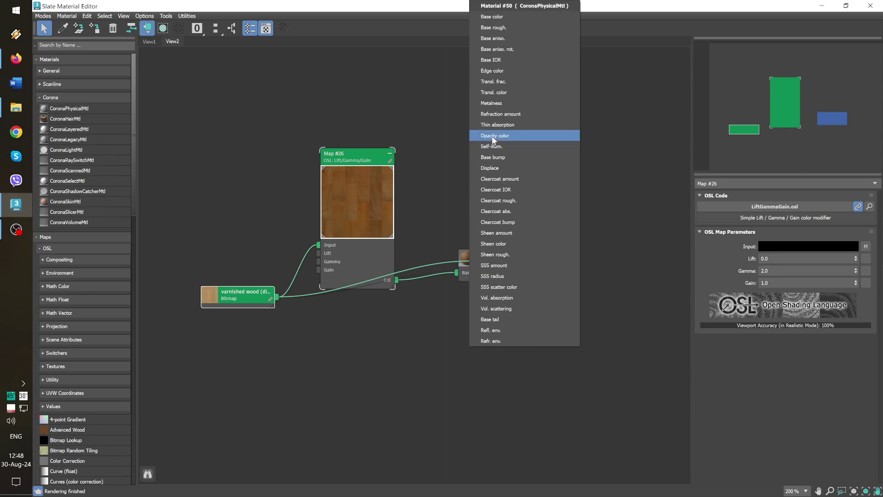
pyautogui.click(493, 157)
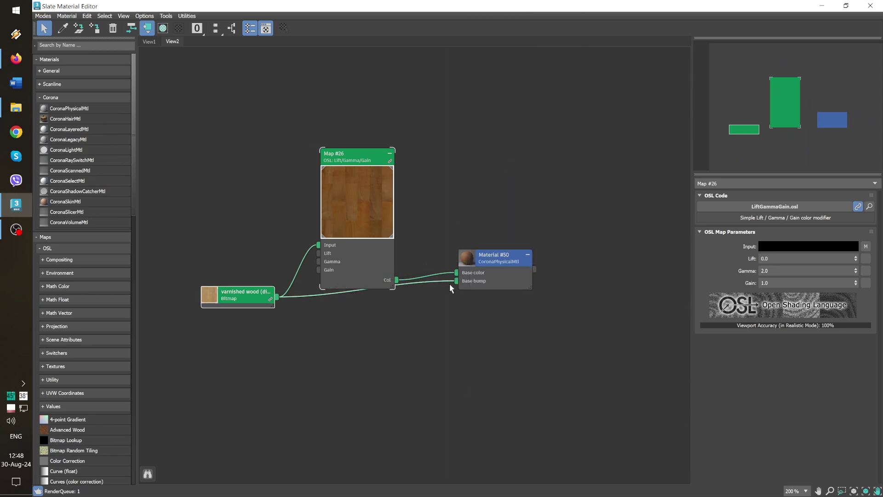
pyautogui.moveTo(497, 255); pyautogui.dragTo(488, 293)
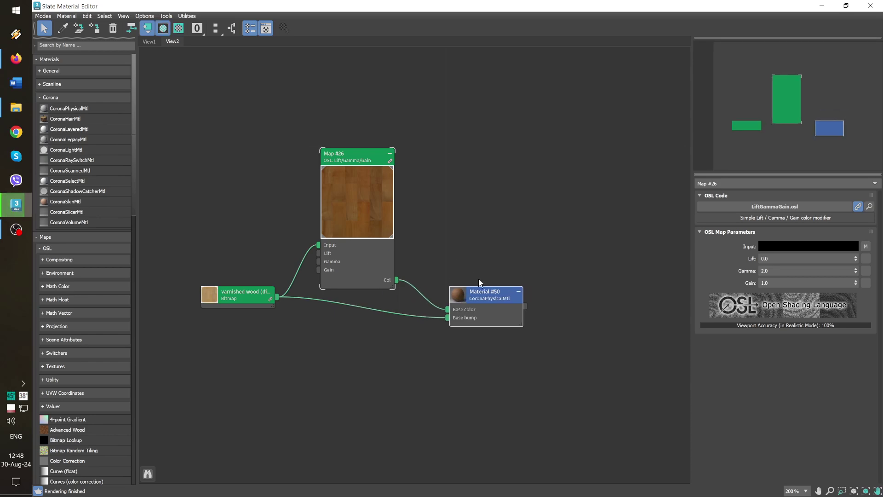
pyautogui.moveTo(649, 5)
pyautogui.mouseDown()
pyautogui.moveTo(653, 135)
pyautogui.moveTo(676, 127)
pyautogui.mouseUp()
pyautogui.moveTo(680, 244); pyautogui.dragTo(648, 316, button='middle')
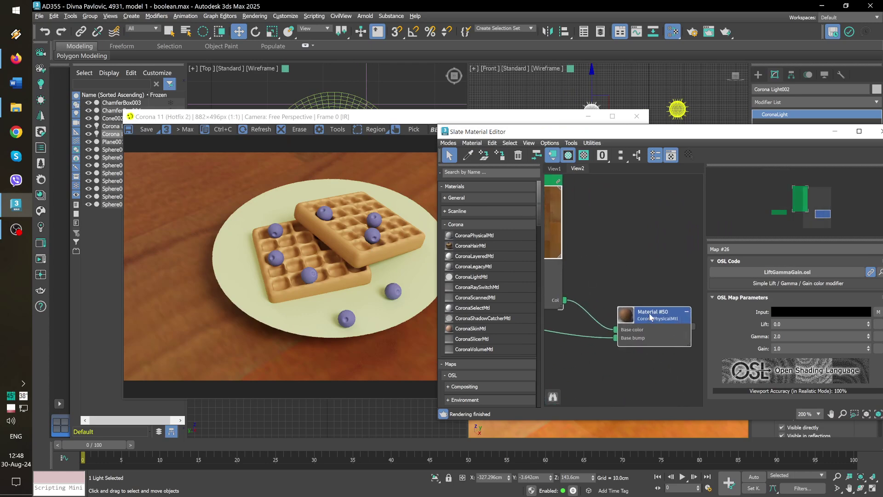
# - Drag Material #50's Base Layer Roughness down to 0.17 and check the Corona render
pyautogui.doubleClick(688, 323)
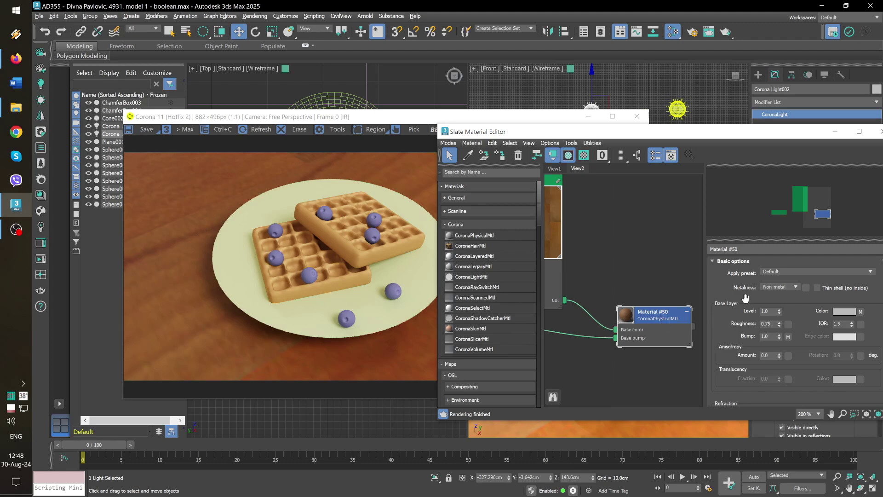
pyautogui.moveTo(778, 327); pyautogui.dragTo(783, 339)
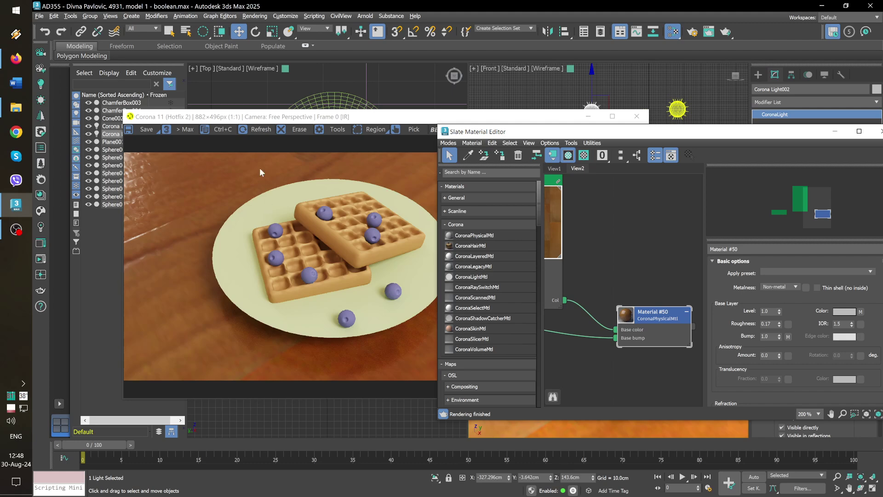
pyautogui.moveTo(251, 124); pyautogui.dragTo(222, 105)
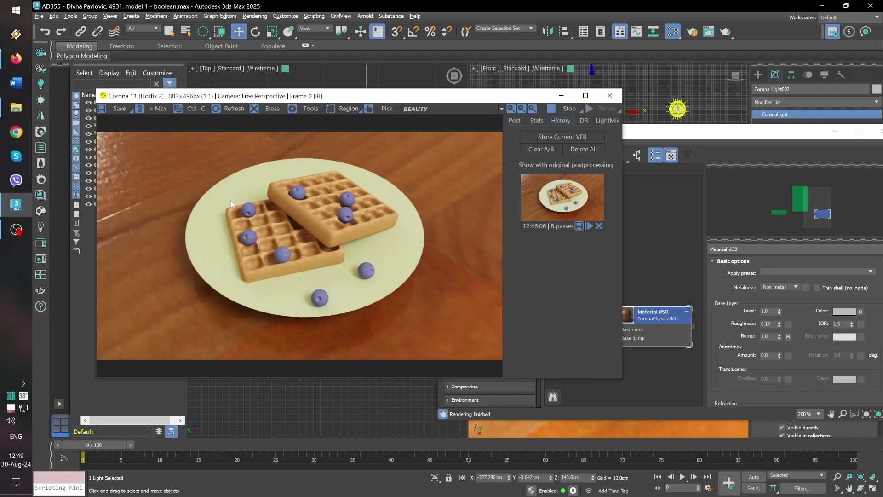
pyautogui.click(779, 133)
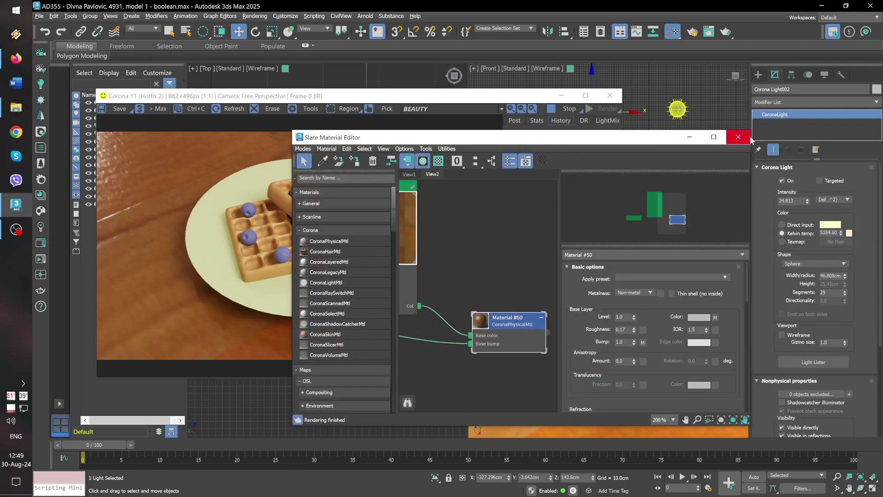
# - Close the Slate editor, select Plane001 and add a UVW Map modifier to it
pyautogui.click(732, 138)
pyautogui.click(727, 274)
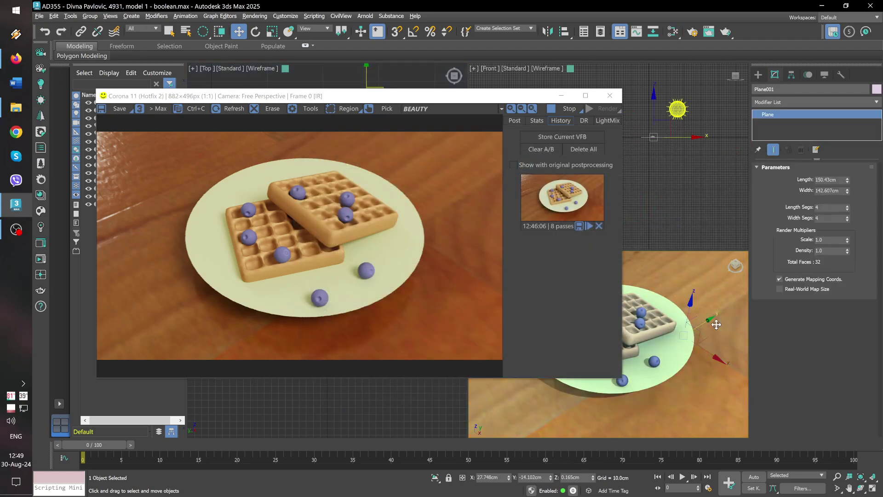
pyautogui.click(786, 101)
pyautogui.press('Escape')
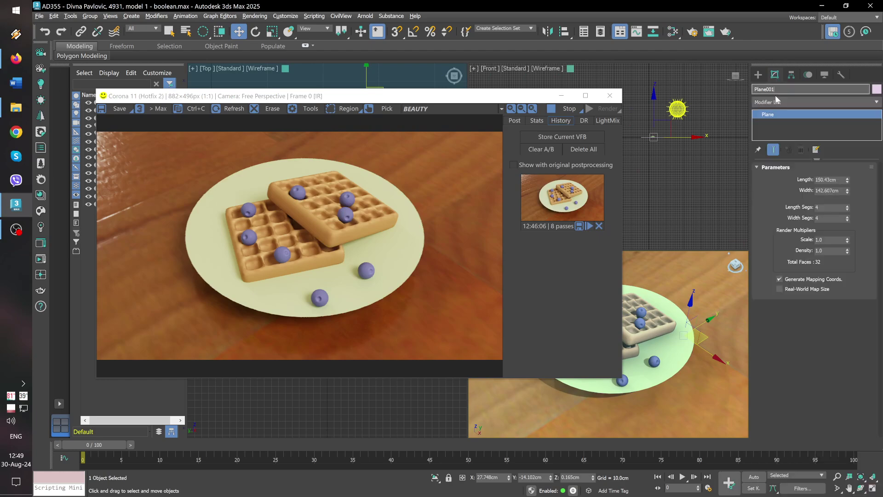
pyautogui.click(777, 101)
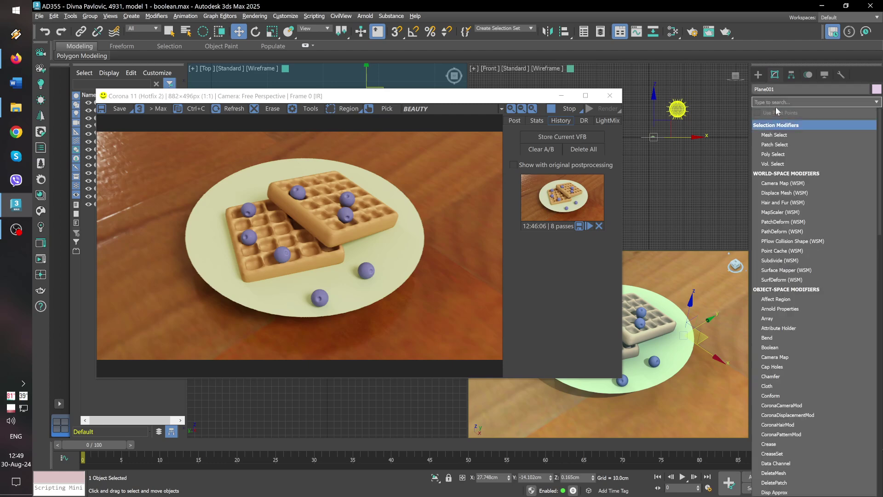
pyautogui.write('uvw')
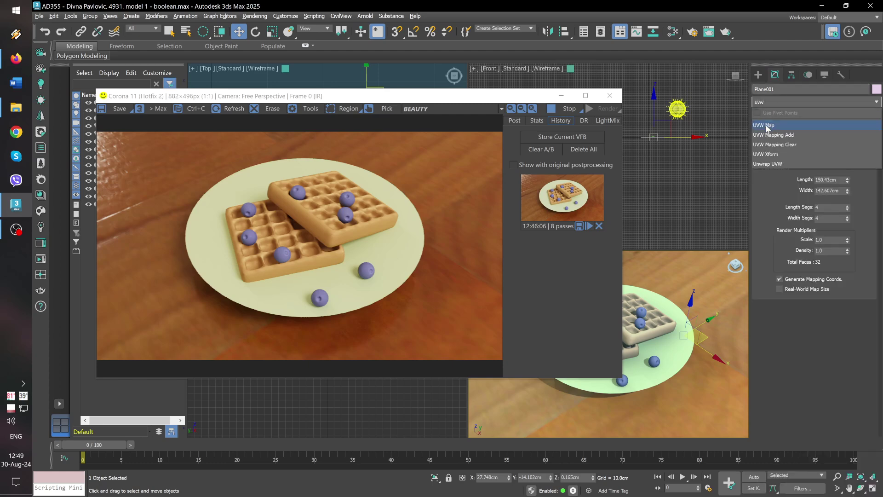
pyautogui.click(767, 126)
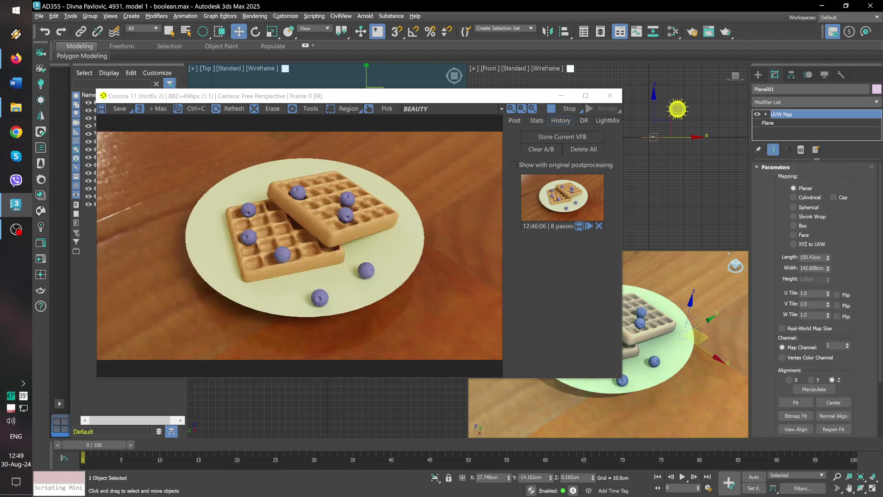
# - Set the UVW Map Length and Width to 25 cm
pyautogui.write('50')
pyautogui.press('Tab')
pyautogui.write('50')
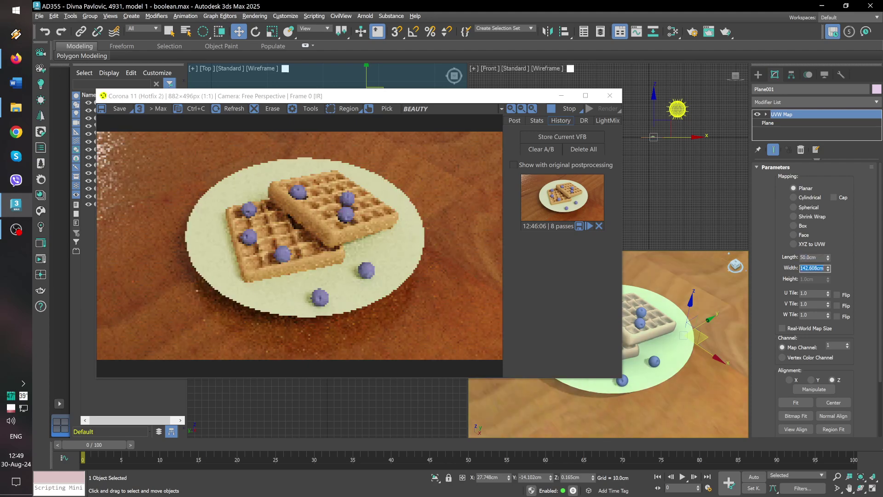
pyautogui.press('Return')
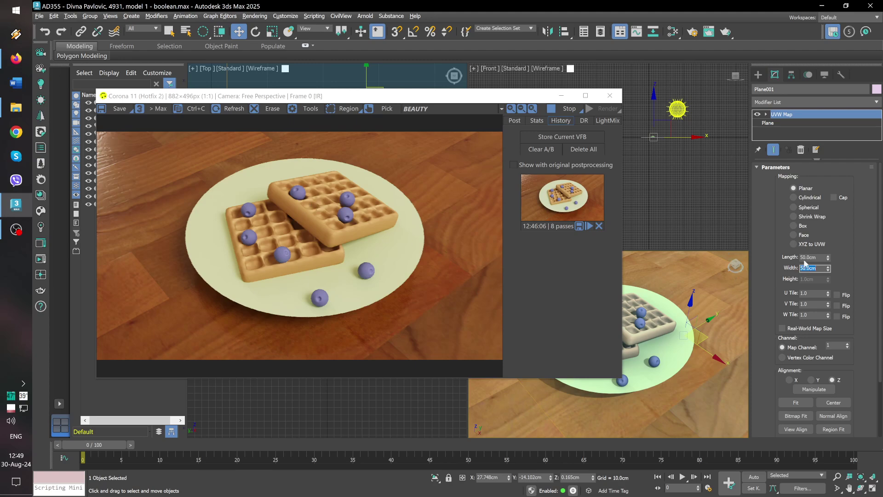
pyautogui.hotkey('shift', 'Tab')
pyautogui.write('5')
pyautogui.press('Tab')
pyautogui.write('25')
pyautogui.press('Return')
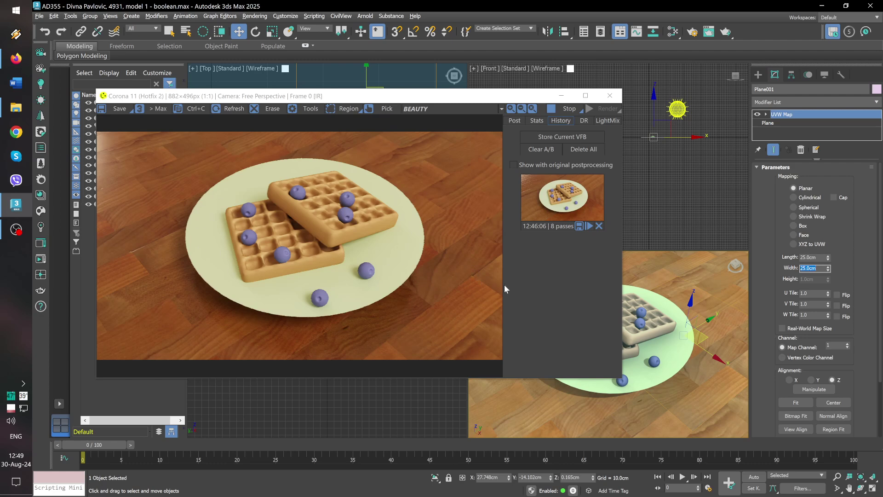
pyautogui.rightClick(673, 304)
# - Open the Slate editor full-screen and delete the bitmap and Map #26 nodes
pyautogui.press('m')
pyautogui.moveTo(487, 258); pyautogui.dragTo(593, 282, button='middle')
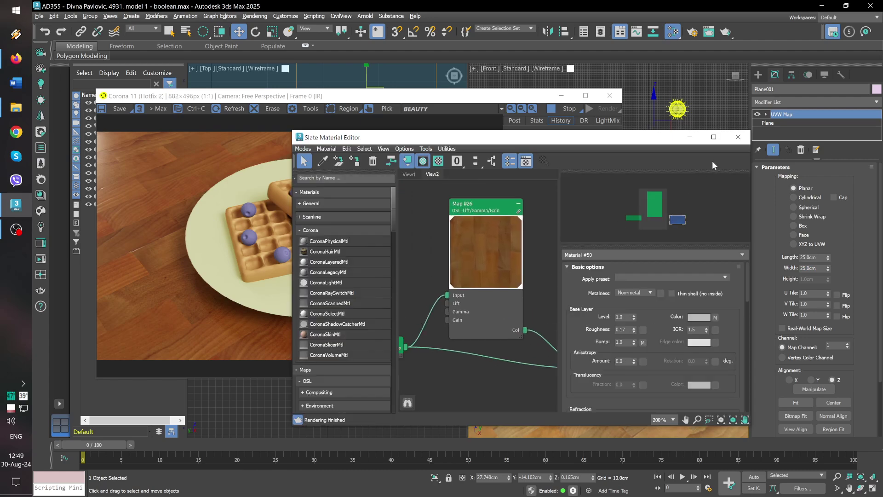
pyautogui.click(713, 137)
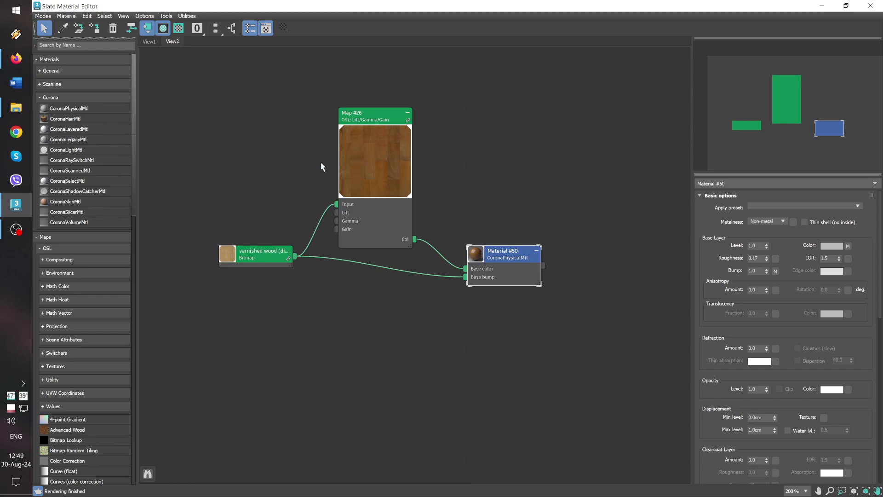
pyautogui.moveTo(214, 88); pyautogui.dragTo(392, 345)
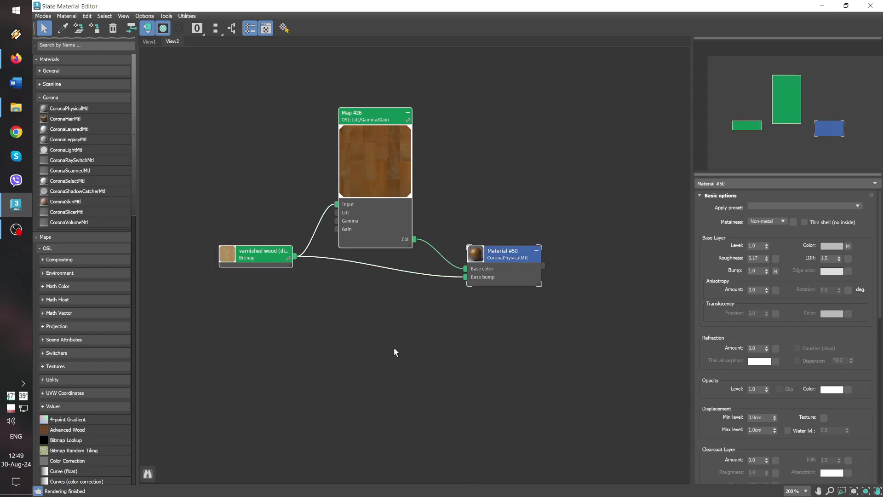
pyautogui.press('Delete')
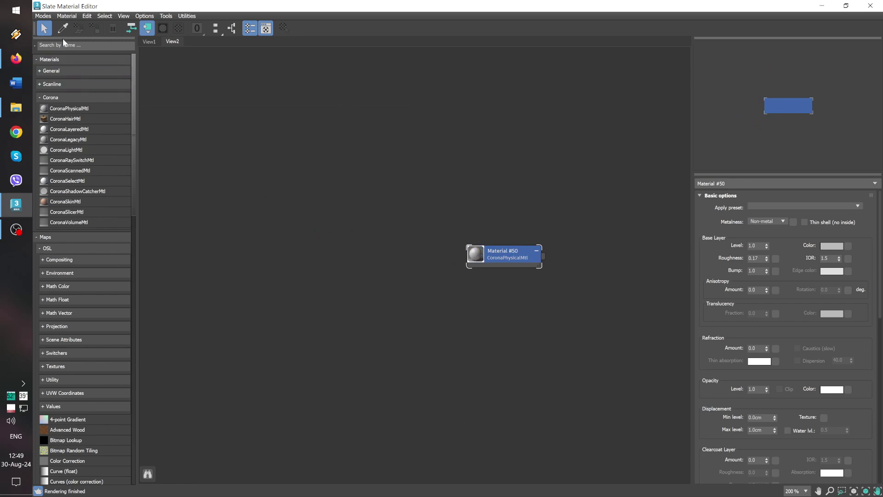
# - Add a Substance map node and load Wood_Rhododendron.sbsar into it
pyautogui.click(64, 45)
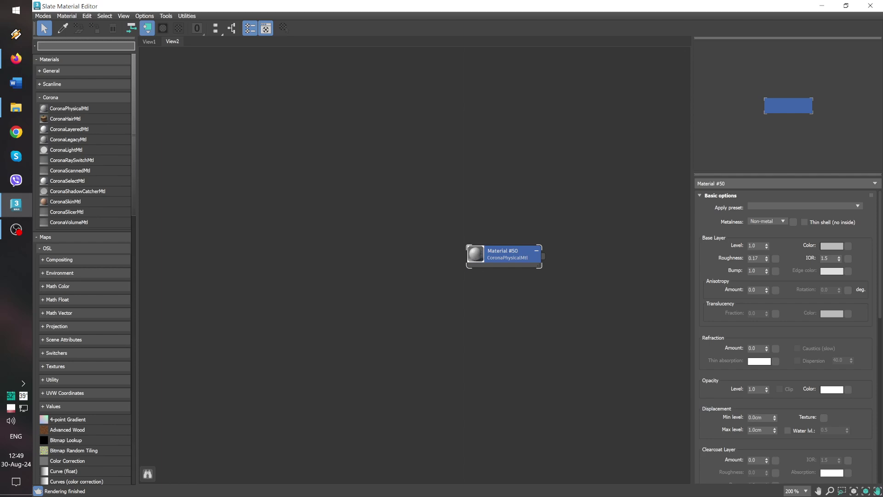
pyautogui.write('subs')
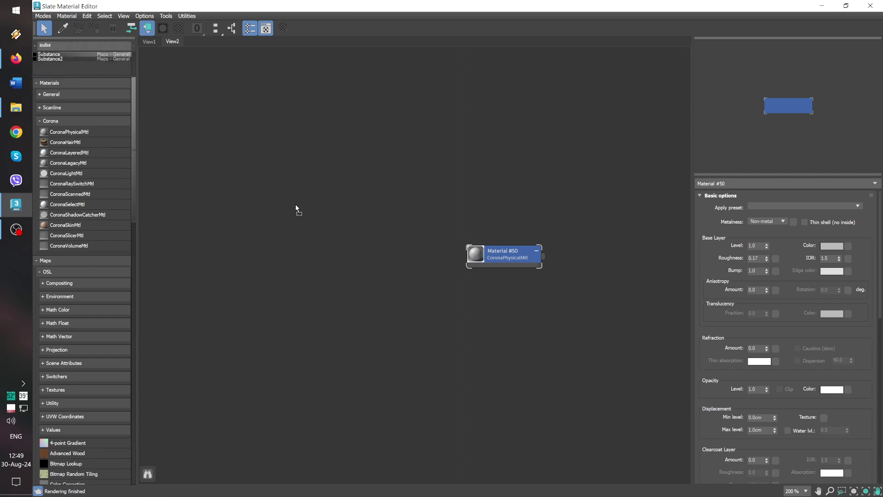
pyautogui.moveTo(50, 55); pyautogui.dragTo(297, 210)
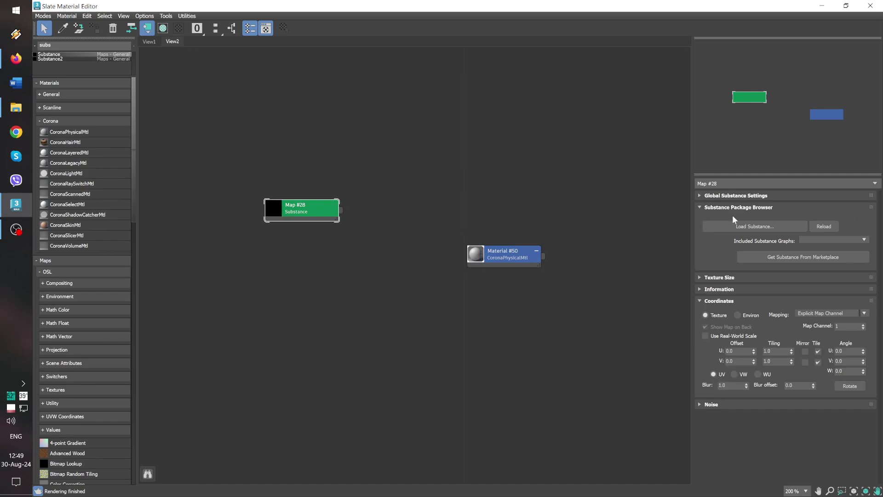
pyautogui.click(754, 226)
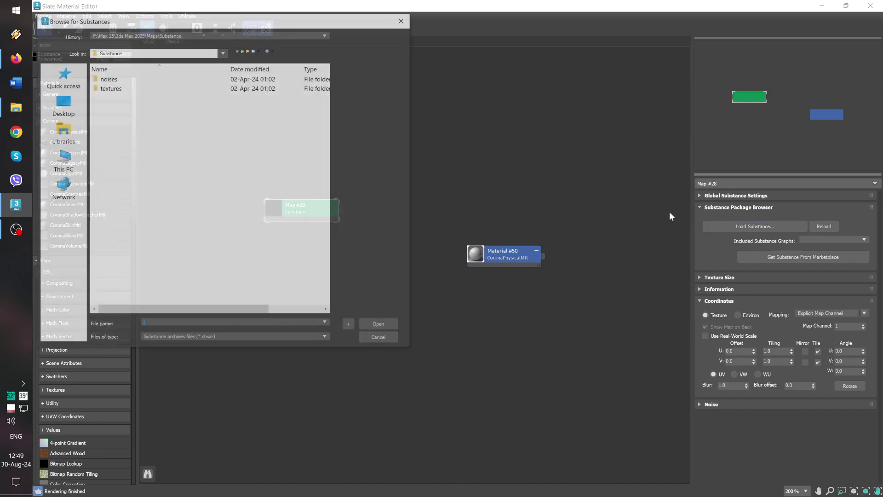
pyautogui.doubleClick(117, 89)
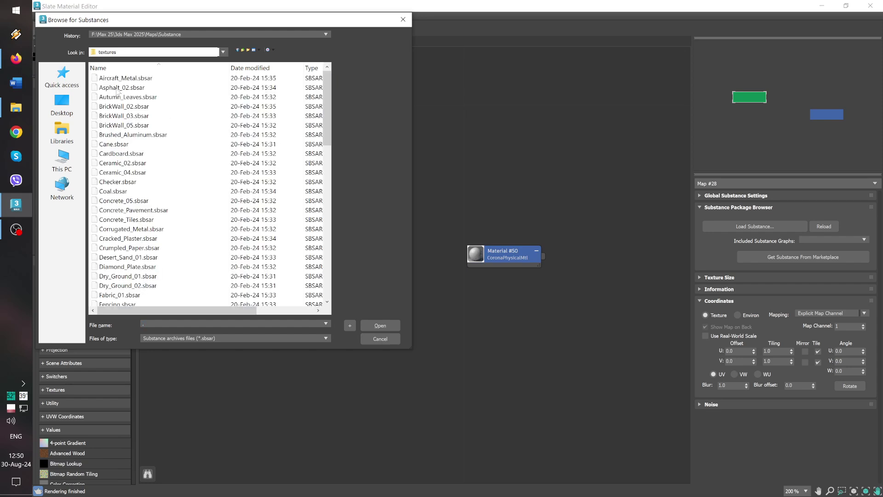
pyautogui.click(118, 107)
pyautogui.press('w')
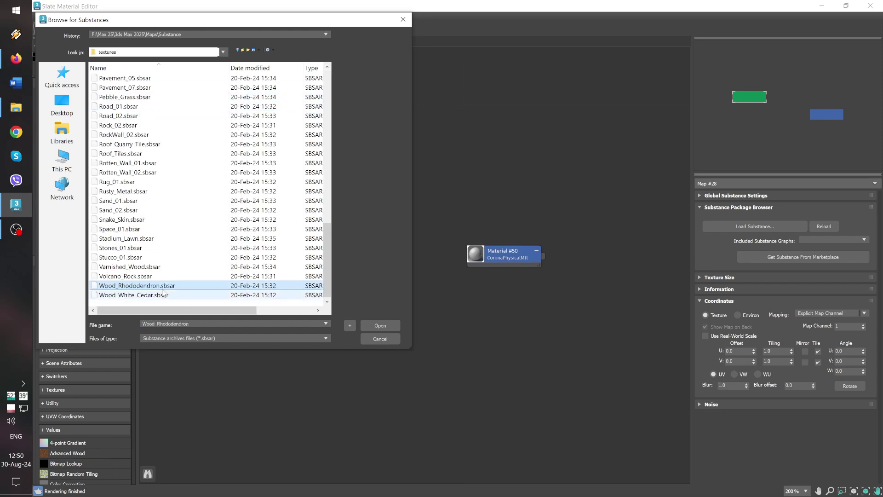
pyautogui.doubleClick(138, 285)
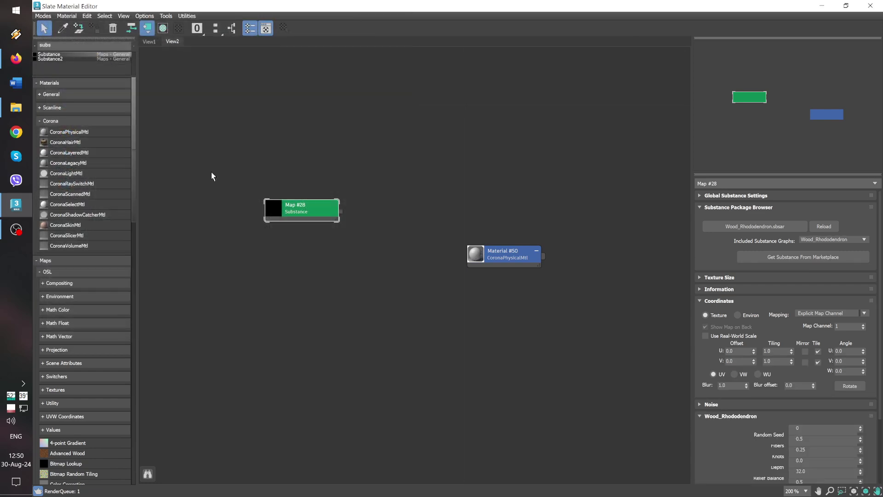
# - Line up Map #28 beside Material #50 and wire its Diffuse into Base color
pyautogui.doubleClick(273, 211)
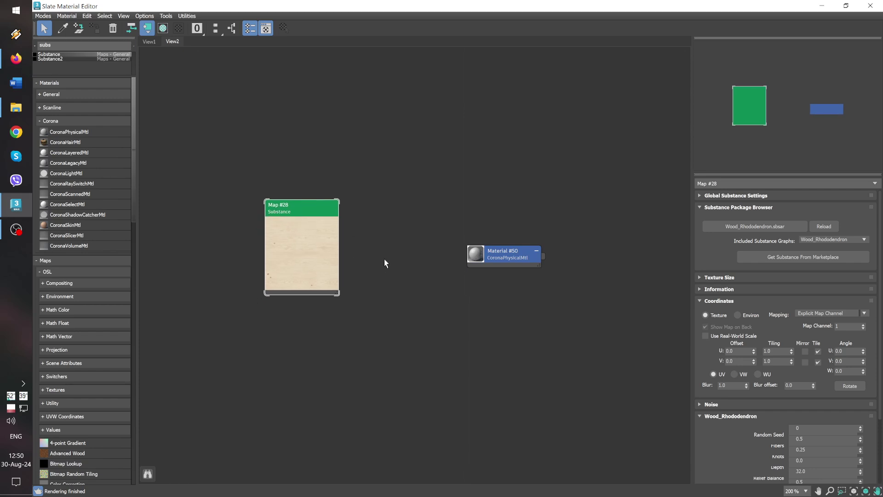
pyautogui.moveTo(297, 209); pyautogui.dragTo(316, 209)
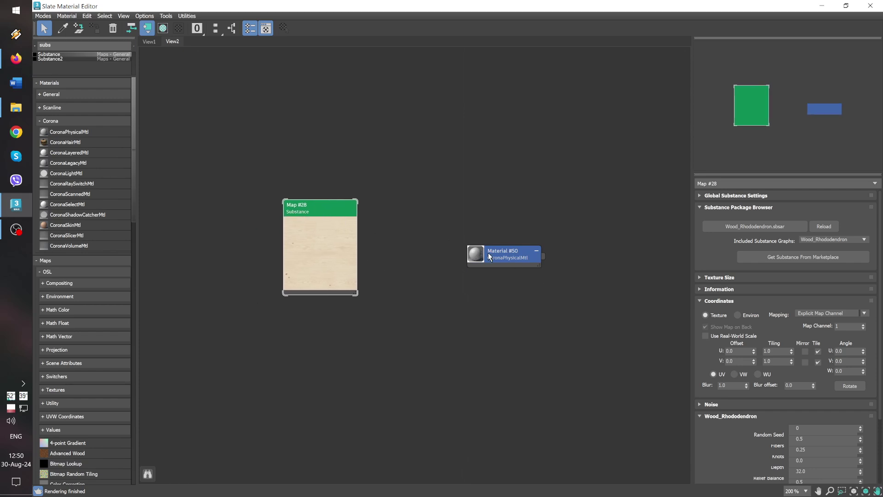
pyautogui.moveTo(482, 252)
pyautogui.mouseDown()
pyautogui.moveTo(464, 252)
pyautogui.moveTo(473, 257)
pyautogui.mouseUp()
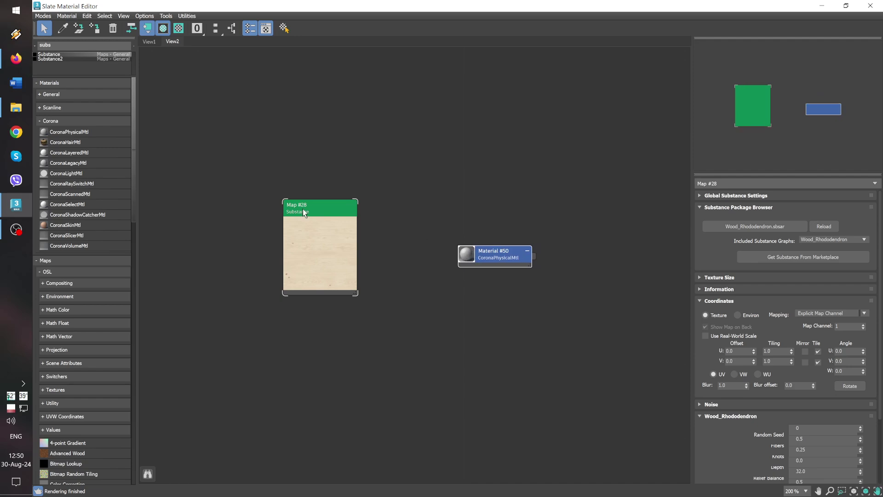
pyautogui.moveTo(304, 208); pyautogui.dragTo(304, 217)
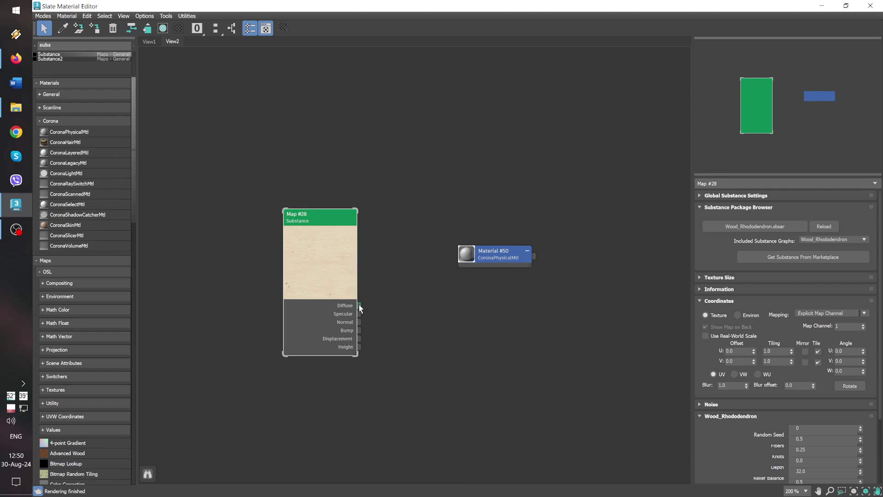
pyautogui.moveTo(359, 306); pyautogui.dragTo(470, 257)
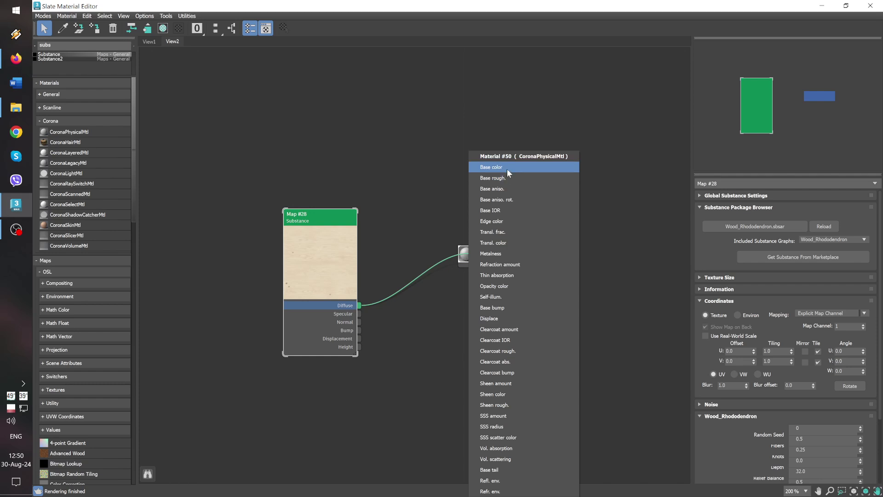
pyautogui.click(507, 169)
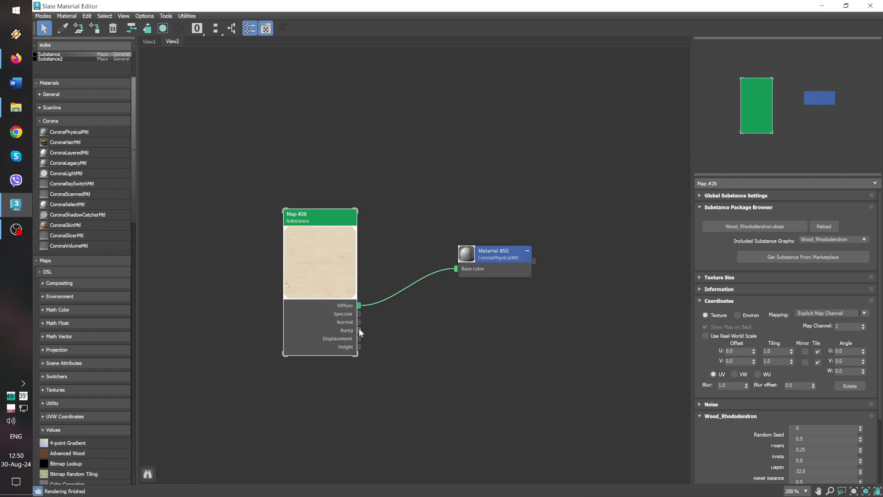
# - Wire Map #28's Bump into Material #50's Base bump and close the editor
pyautogui.moveTo(359, 330); pyautogui.dragTo(479, 249)
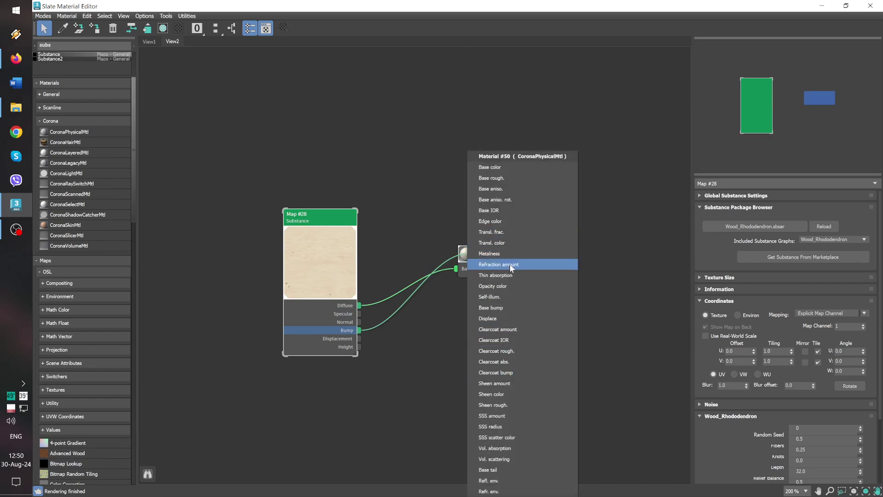
pyautogui.click(503, 307)
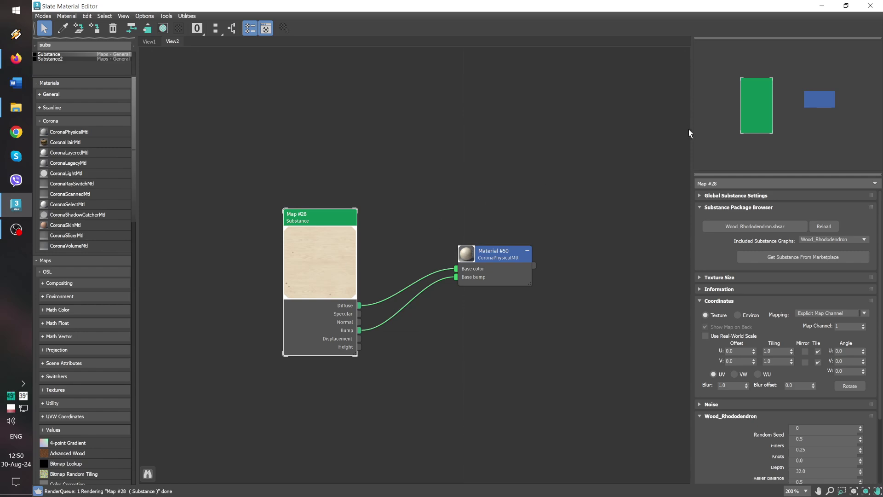
pyautogui.click(821, 5)
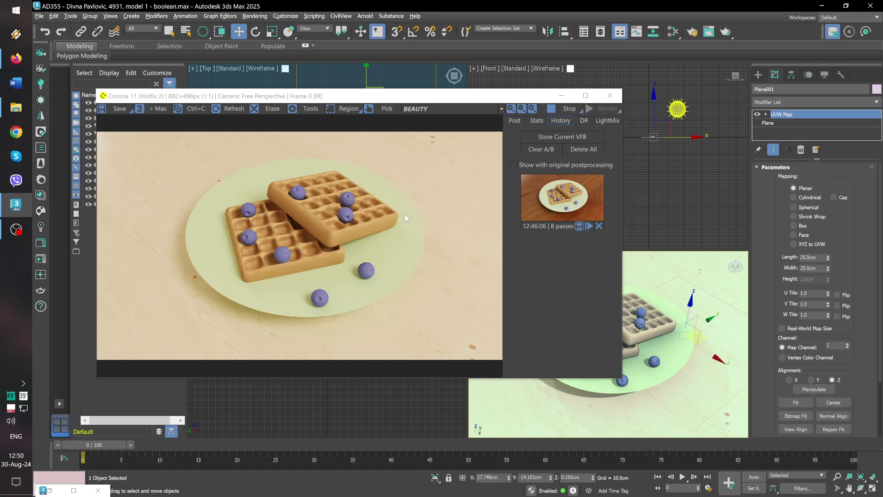
# - In the Corona VFB Post tone mapping, lower Simple Exposure to -1.191
pyautogui.click(537, 121)
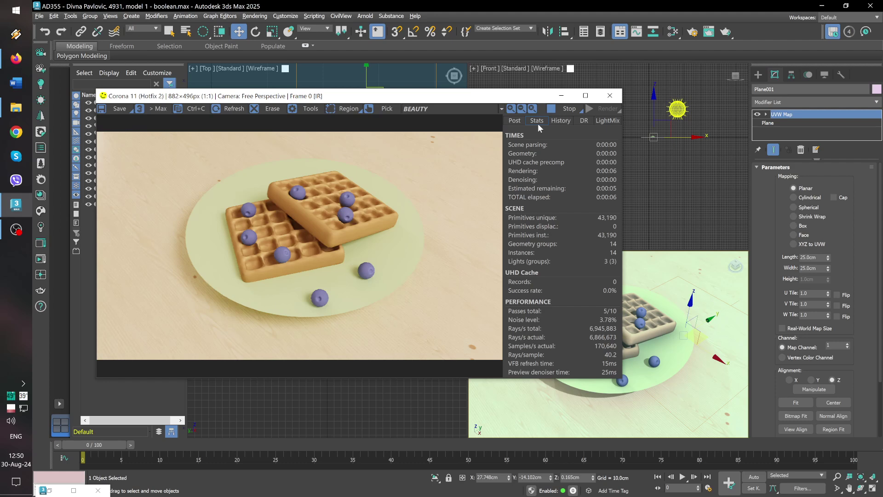
pyautogui.click(522, 121)
pyautogui.click(512, 153)
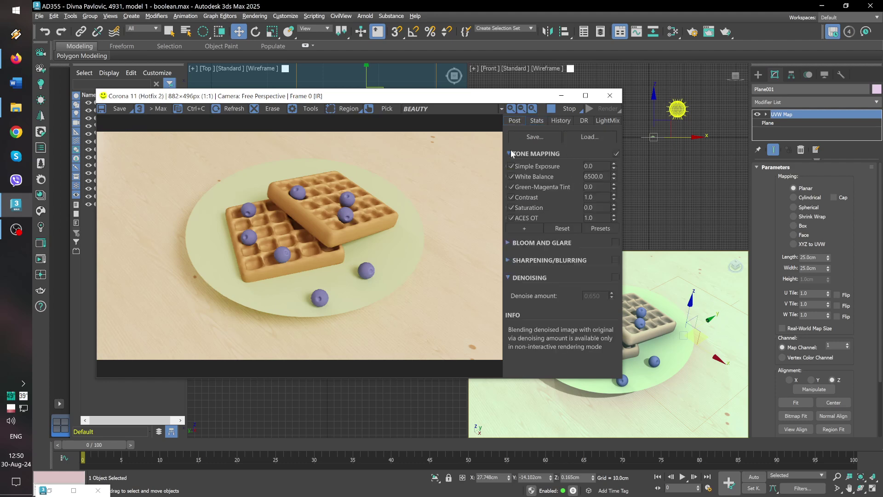
pyautogui.click(511, 219)
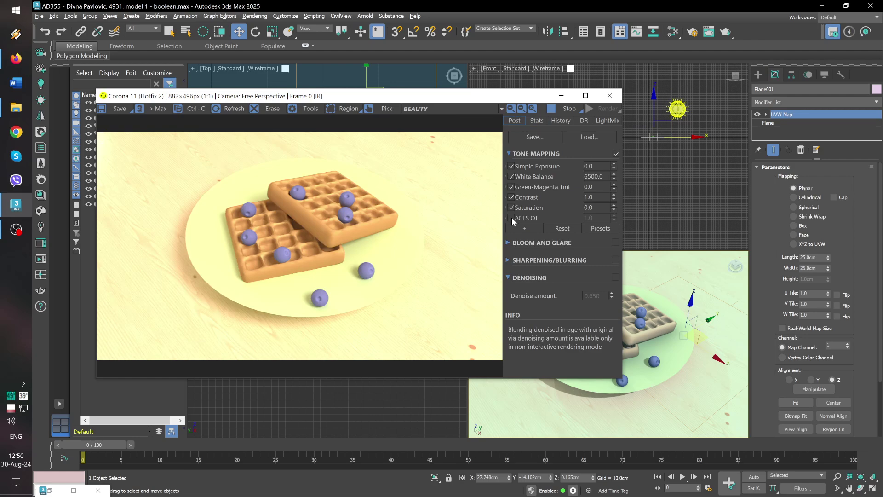
pyautogui.click(512, 218)
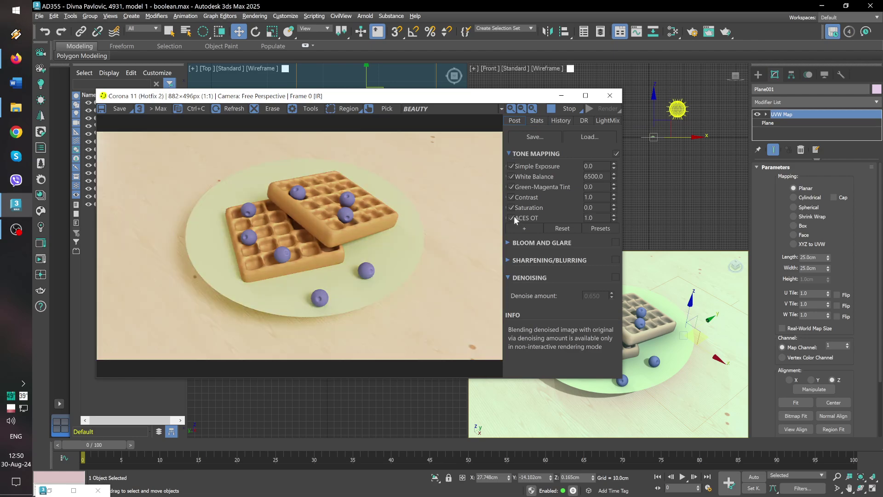
pyautogui.moveTo(614, 165); pyautogui.dragTo(607, 199)
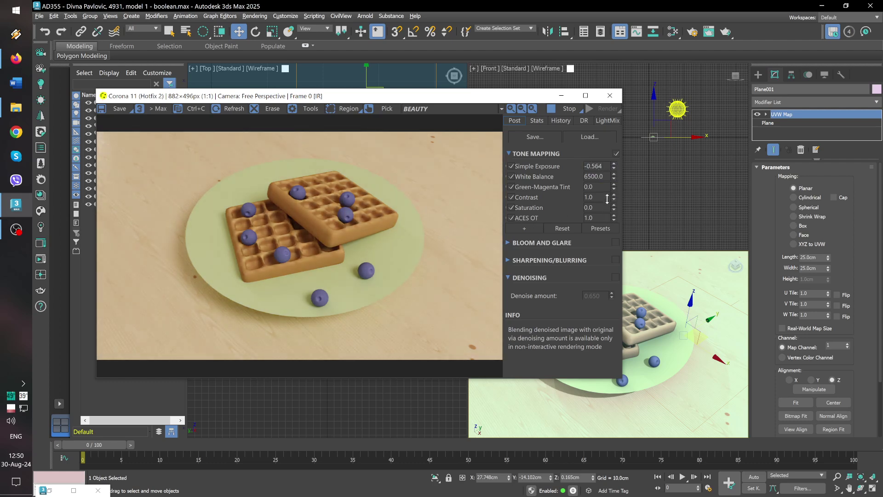
# - Turn off ACES OT and set White Balance to 6136.697
pyautogui.click(512, 218)
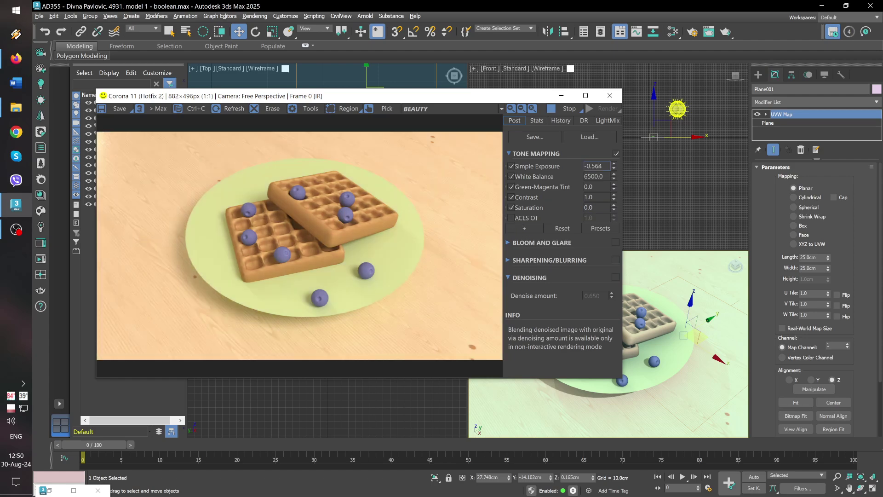
pyautogui.moveTo(614, 177); pyautogui.dragTo(615, 197)
pyautogui.rightClick(615, 175)
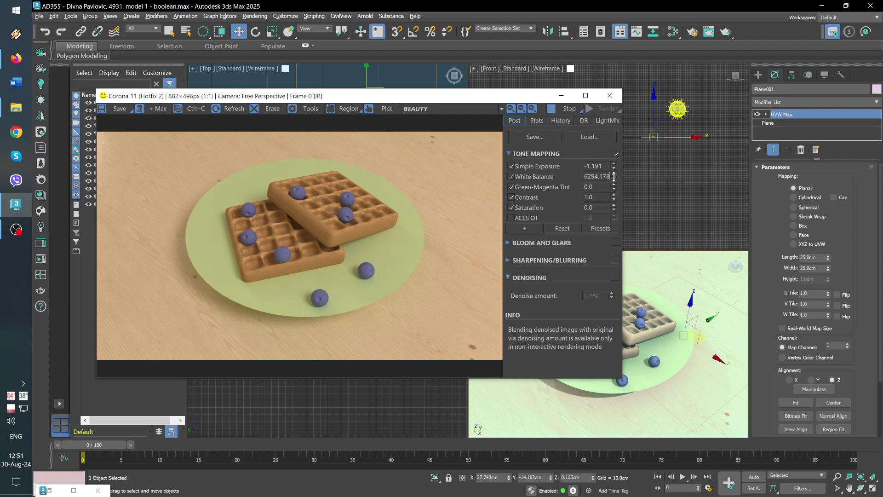
pyautogui.moveTo(614, 176)
pyautogui.mouseDown()
pyautogui.moveTo(610, 147)
pyautogui.moveTo(613, 176)
pyautogui.mouseUp()
# - Rename Material #50 to drvo in the Slate Material Editor
pyautogui.click(665, 322)
pyautogui.press('m')
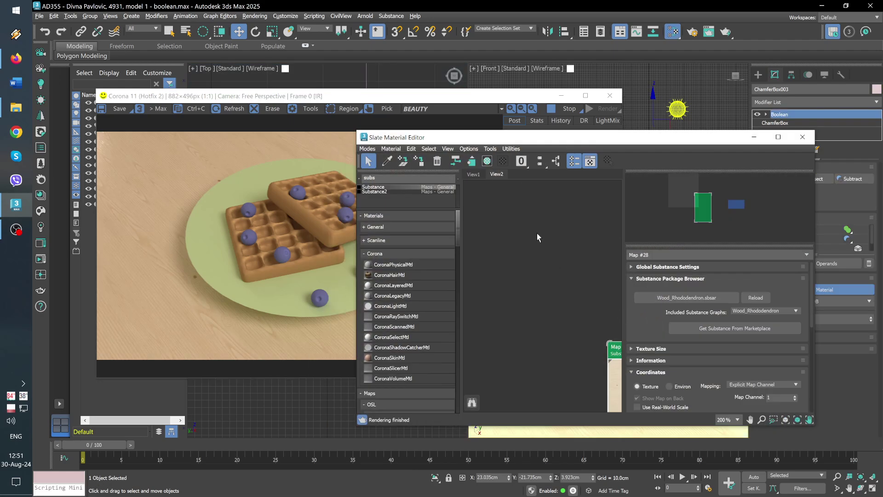
pyautogui.moveTo(489, 226)
pyautogui.mouseDown(button='middle')
pyautogui.moveTo(556, 264)
pyautogui.moveTo(559, 280)
pyautogui.mouseUp(button='middle')
pyautogui.moveTo(592, 307); pyautogui.dragTo(553, 311)
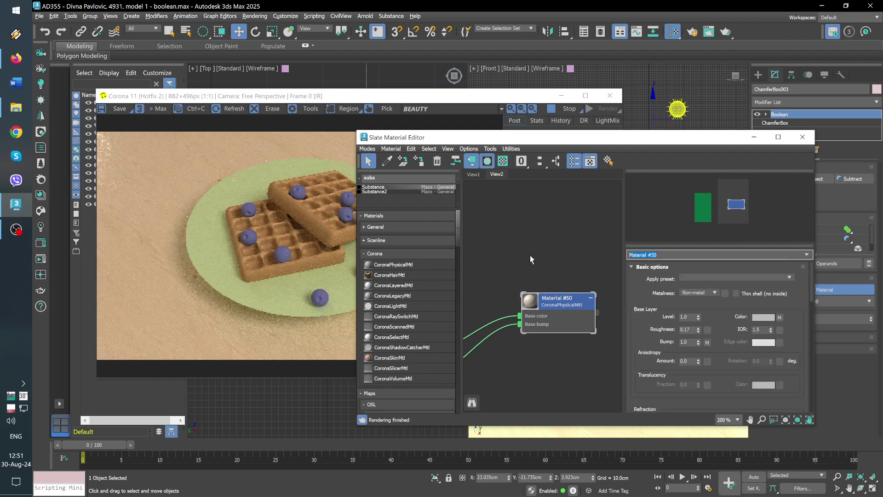
pyautogui.write('drvo')
pyautogui.press('Return')
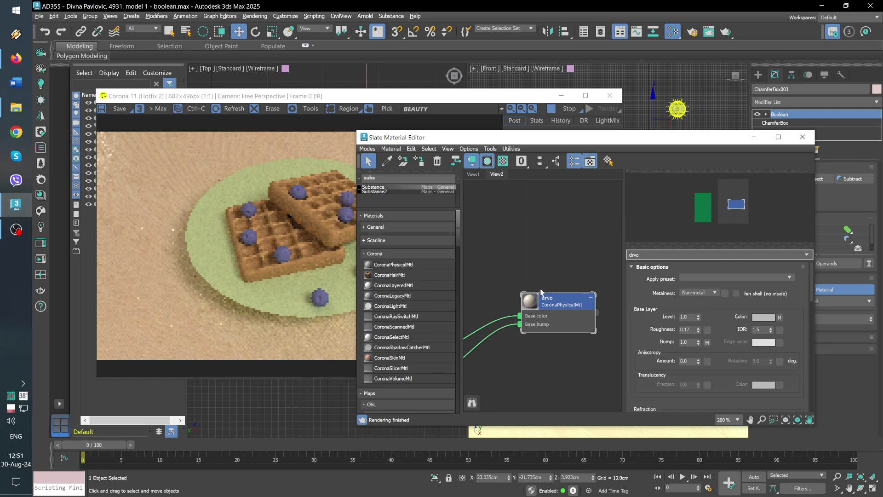
pyautogui.moveTo(475, 295); pyautogui.dragTo(511, 272, button='middle')
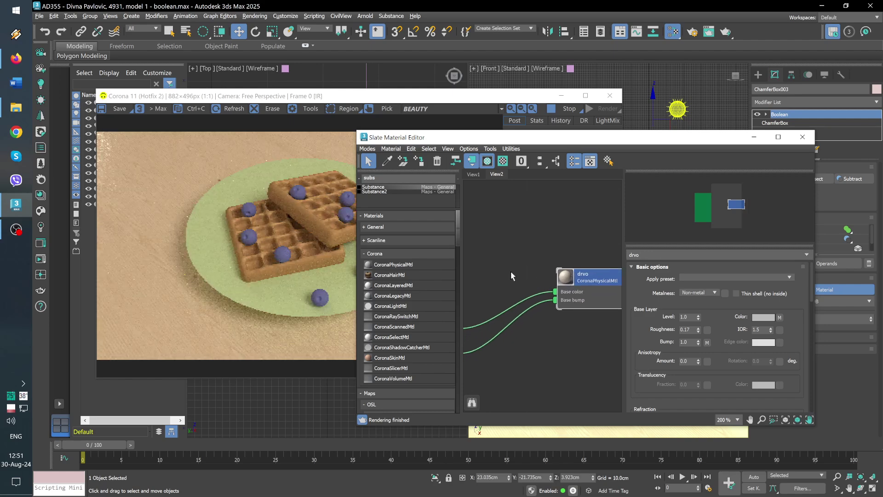
# - Select Plane001 and set its UVW Map Length and Width to 50 cm
pyautogui.moveTo(518, 141); pyautogui.dragTo(169, 184)
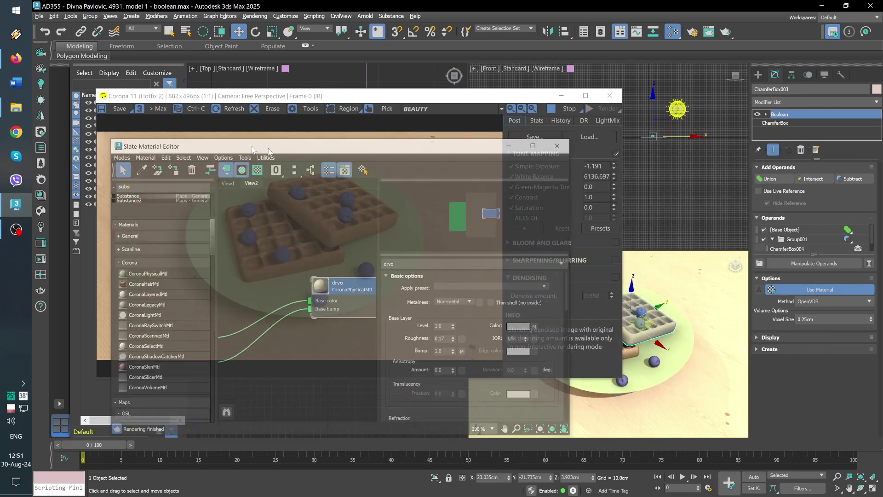
pyautogui.click(330, 139)
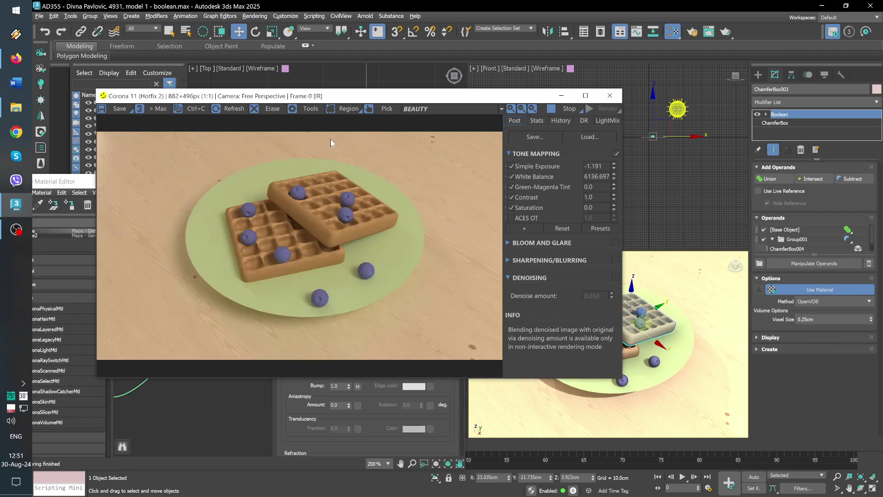
pyautogui.click(689, 321)
pyautogui.doubleClick(808, 257)
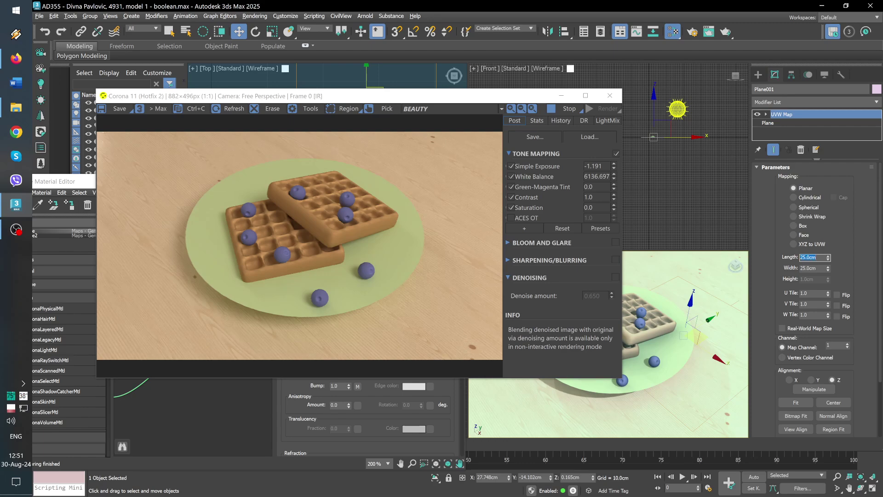
pyautogui.write('50')
pyautogui.press('Tab')
pyautogui.write('50')
pyautogui.press('Return')
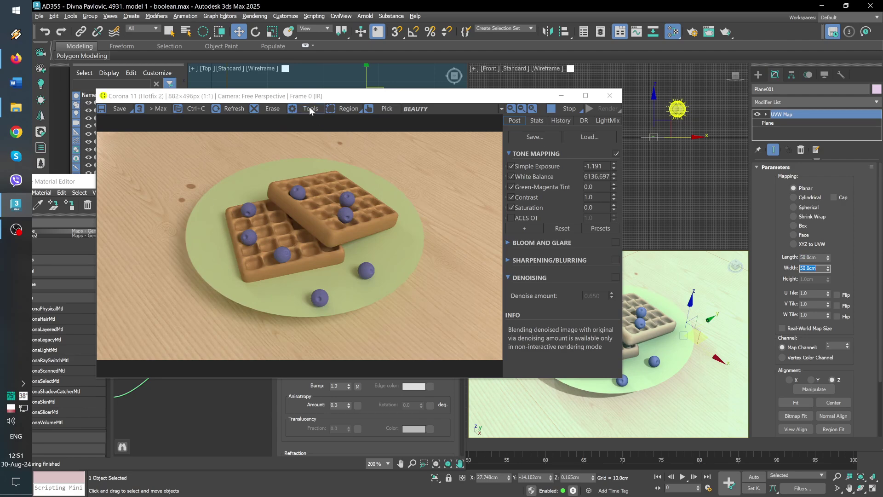
pyautogui.moveTo(342, 103); pyautogui.dragTo(511, 91)
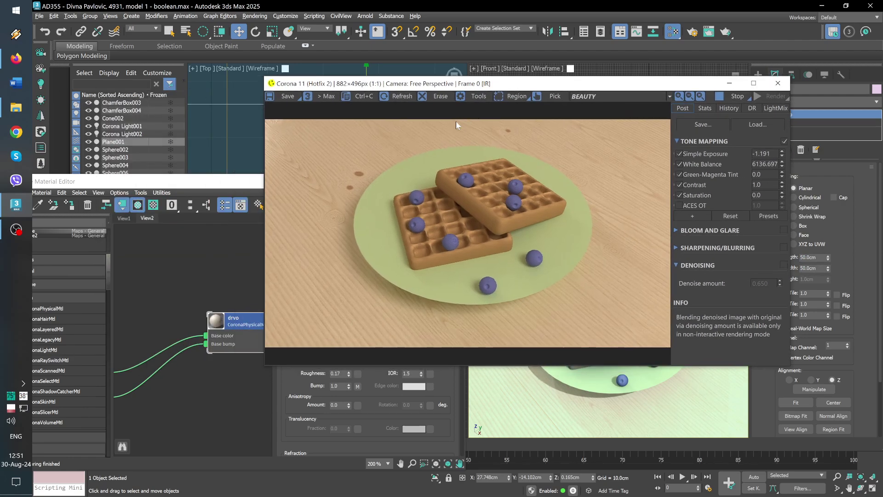
# - Pick the waffle's Physical material into the Slate editor as Material #25 and open its Base Color options
pyautogui.moveTo(185, 184); pyautogui.dragTo(220, 116)
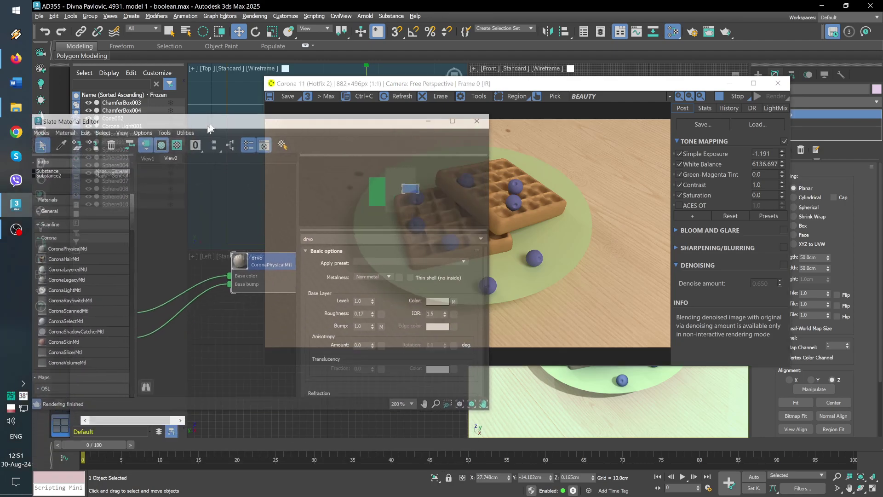
pyautogui.moveTo(270, 218); pyautogui.dragTo(230, 211, button='middle')
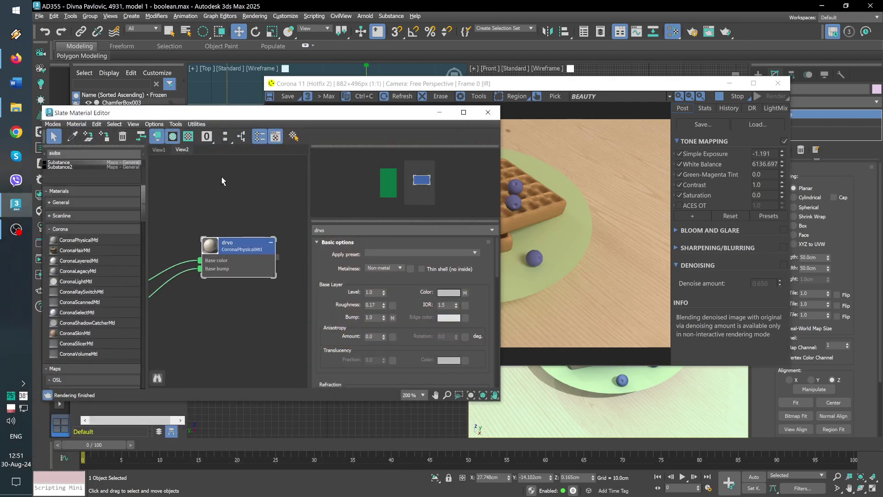
pyautogui.moveTo(537, 90); pyautogui.dragTo(569, 66)
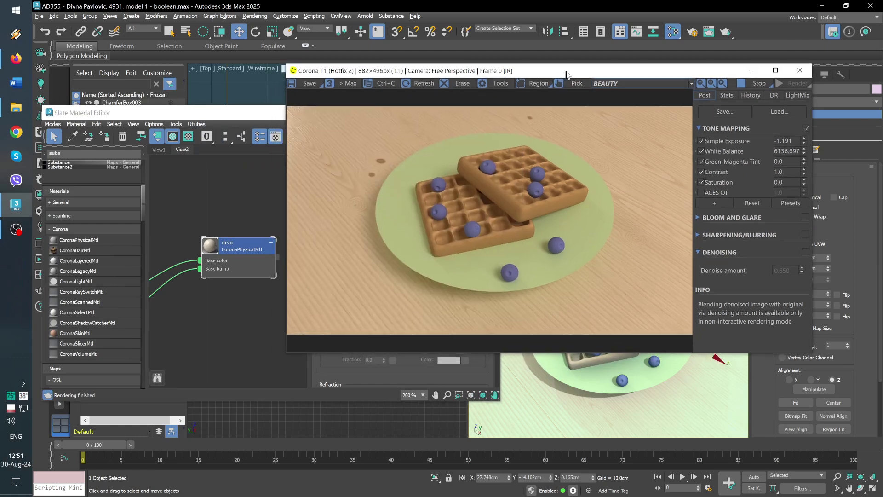
pyautogui.click(74, 137)
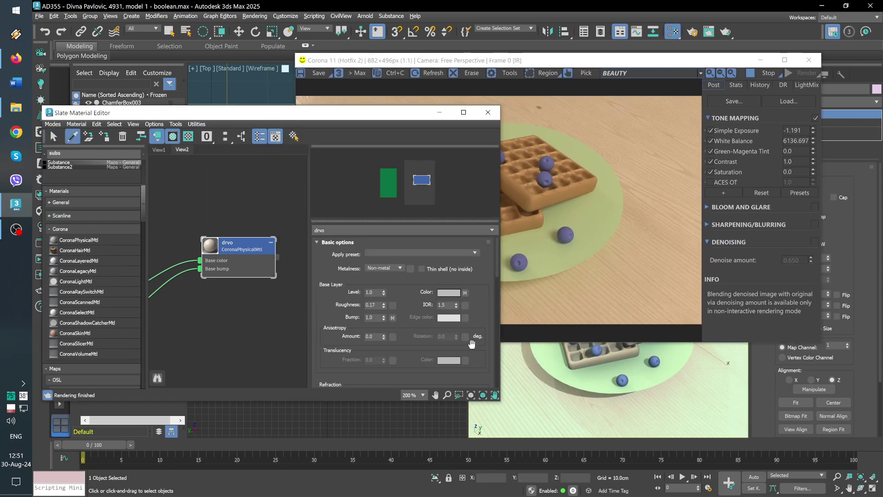
pyautogui.click(580, 349)
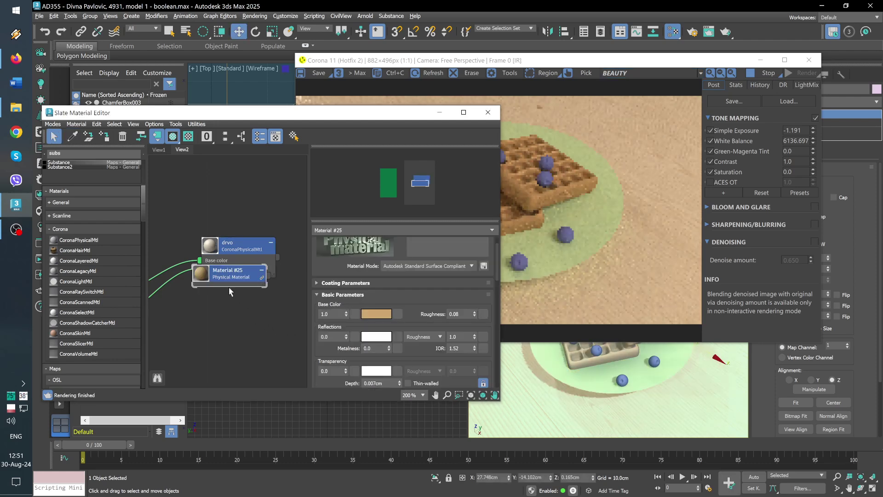
pyautogui.moveTo(228, 286); pyautogui.dragTo(246, 346)
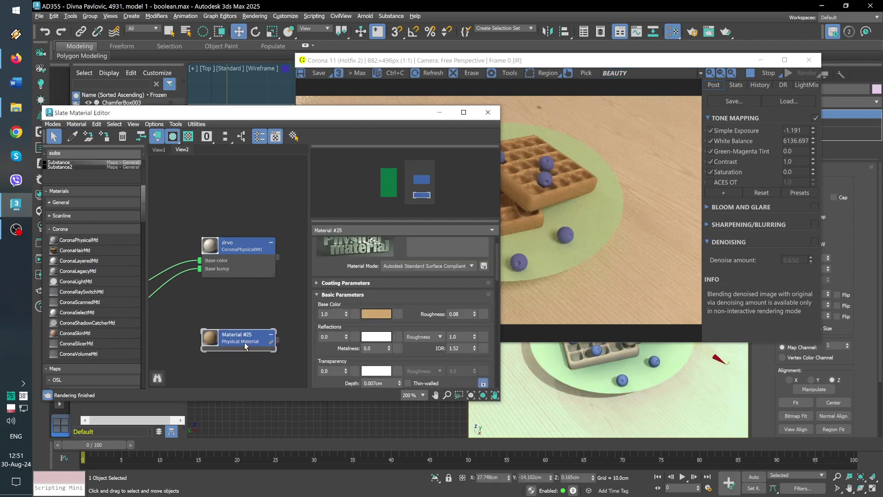
pyautogui.rightClick(380, 315)
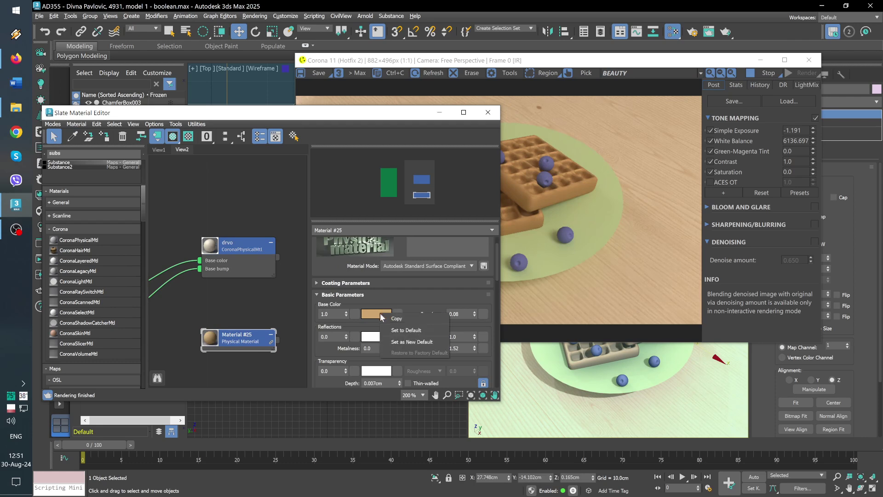
# - Copy the tan base colour, convert Material #25 to CoronaPhysicalMtl, and paste the colour back in
pyautogui.click(420, 321)
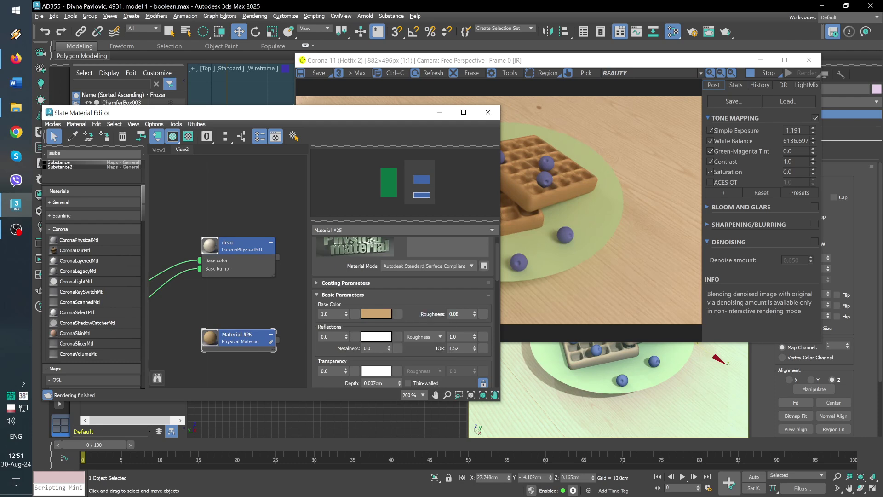
pyautogui.rightClick(241, 340)
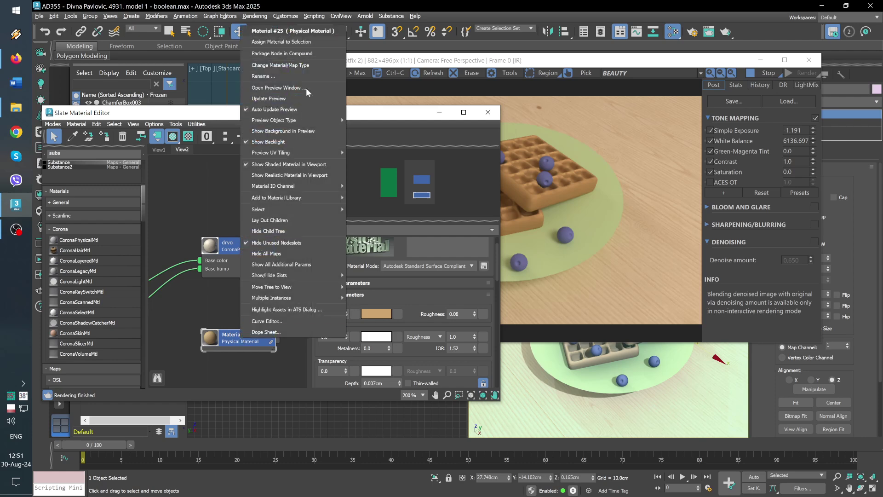
pyautogui.click(274, 66)
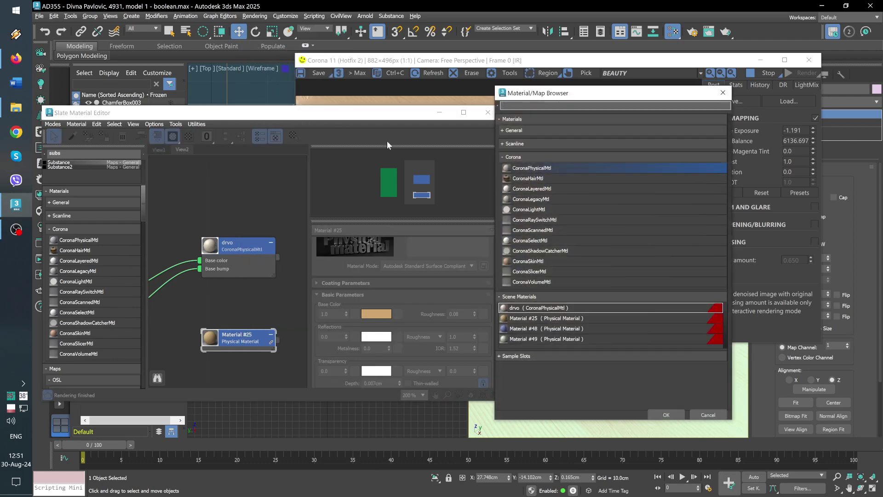
pyautogui.doubleClick(548, 166)
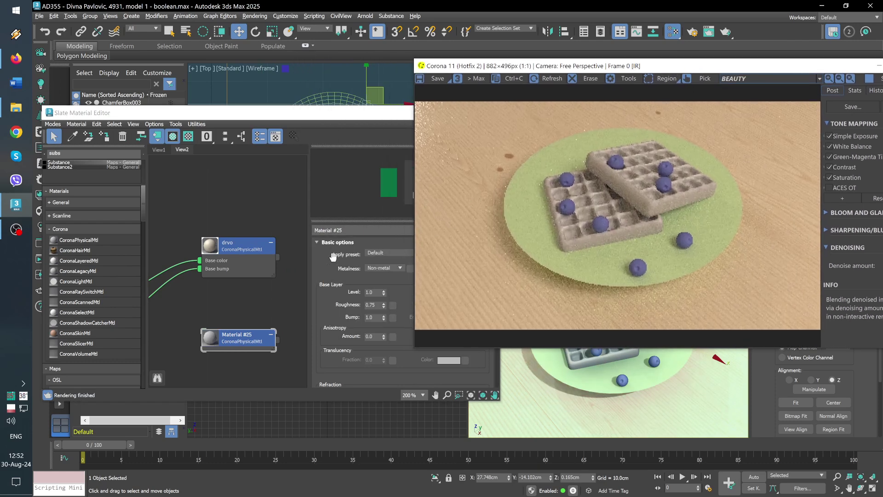
pyautogui.rightClick(448, 292)
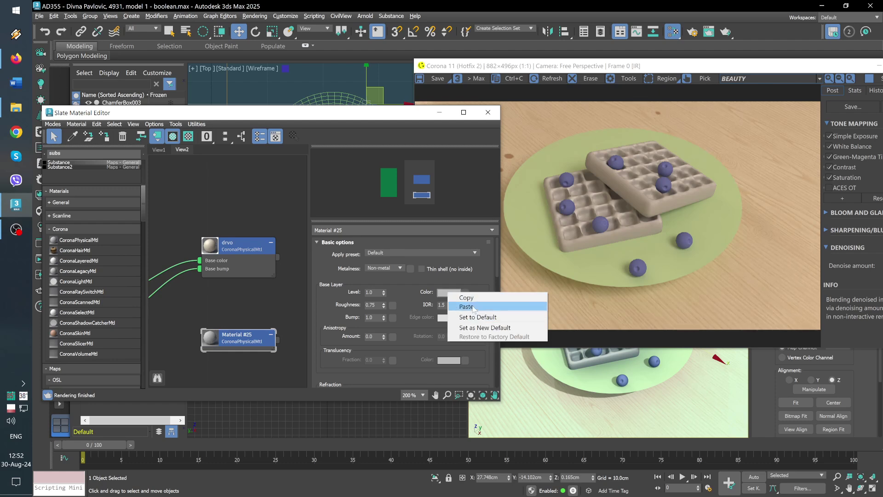
pyautogui.click(473, 307)
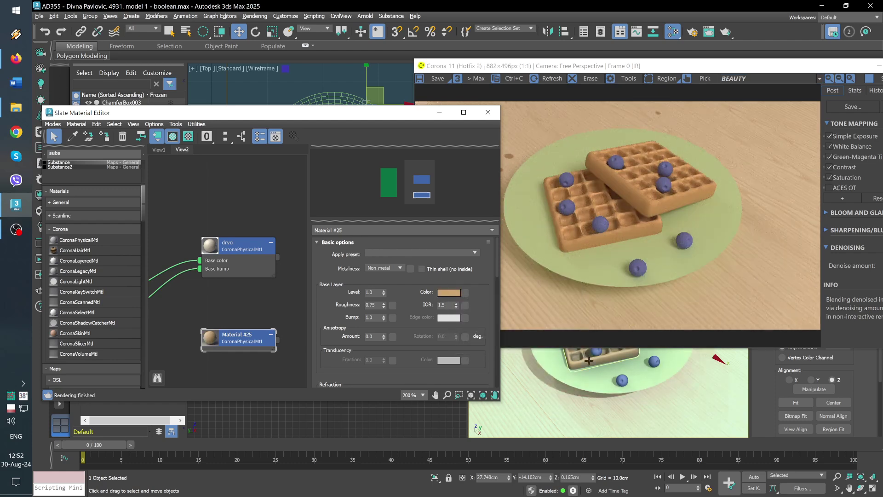
pyautogui.click(488, 112)
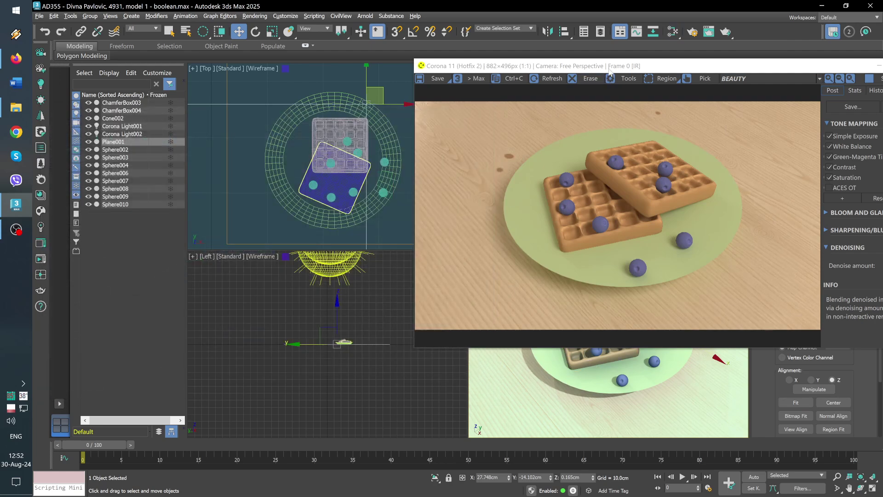
# - Check the Booleans on waffle ChamferBox003 and blueberry Sphere010, then close the frame buffer and deselect
pyautogui.moveTo(605, 70); pyautogui.dragTo(238, 88)
pyautogui.click(613, 325)
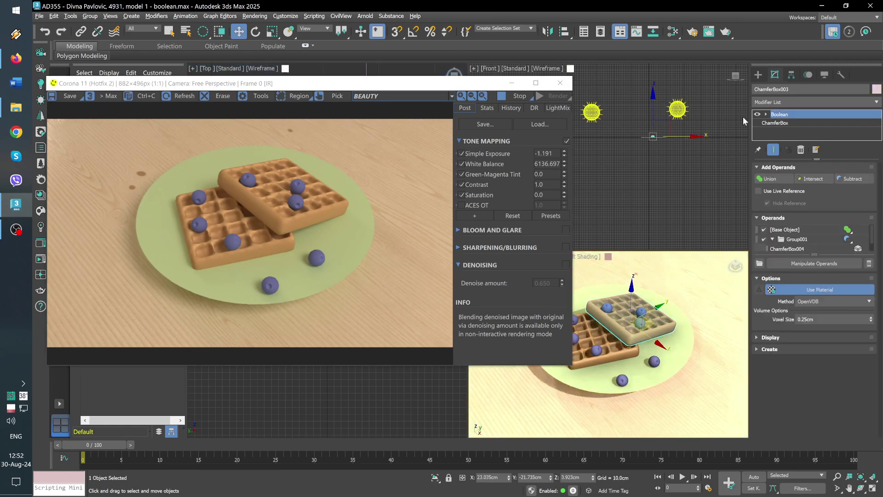
pyautogui.click(757, 114)
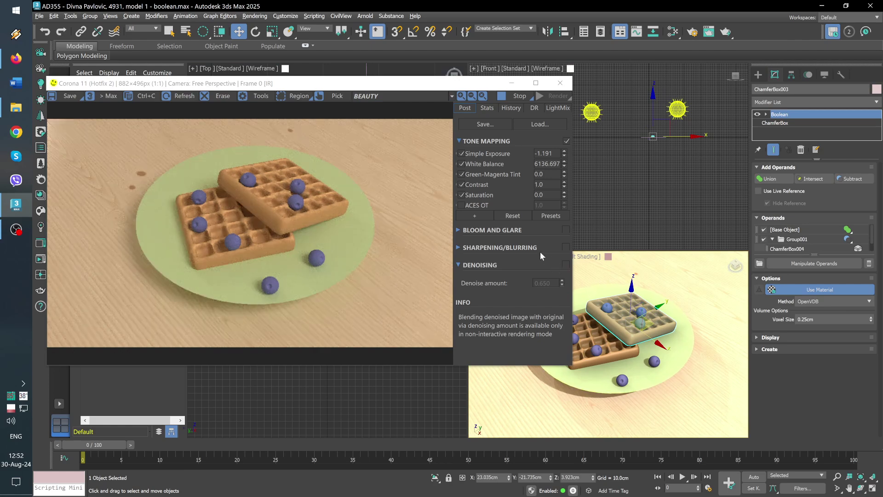
pyautogui.click(652, 361)
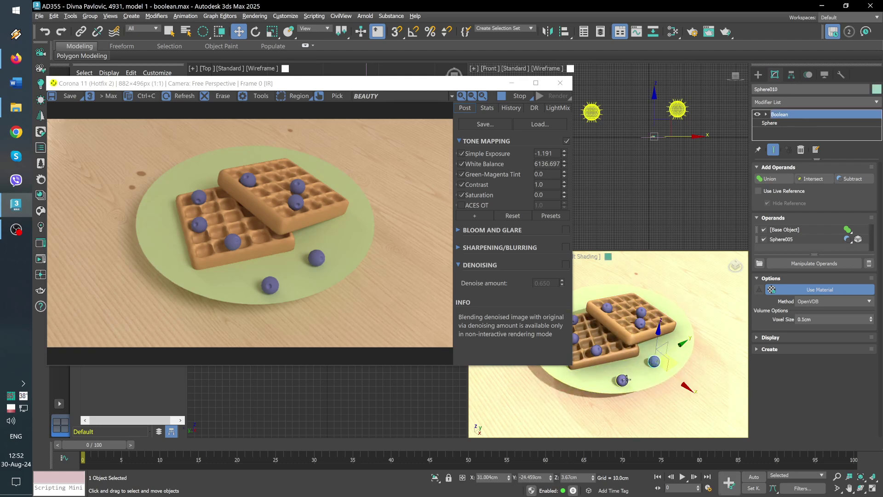
pyautogui.click(560, 83)
pyautogui.click(506, 281)
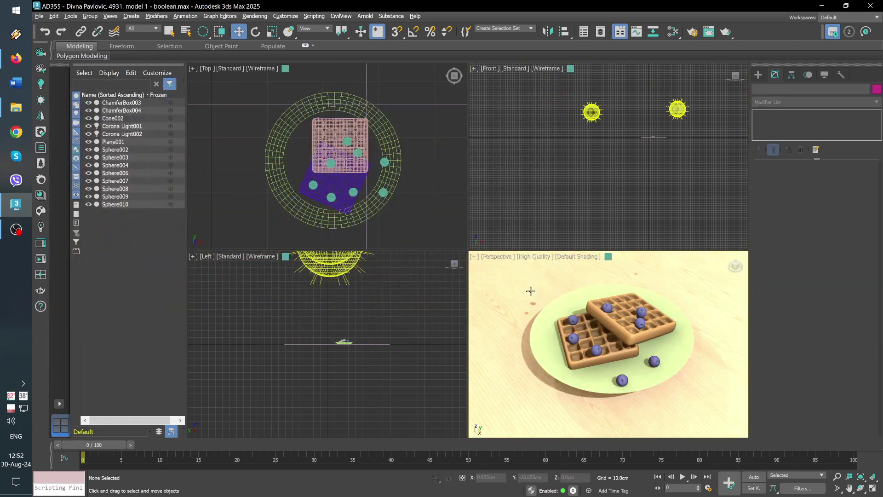
# - Create PhysCamera001 from the Perspective view and restore perspective views in the right-hand viewports
pyautogui.hotkey('ctrl', 'c')
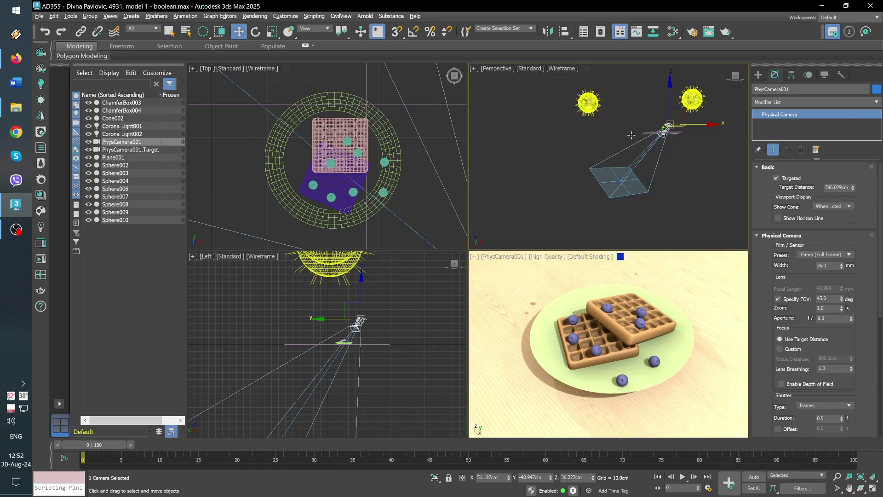
pyautogui.press('p')
pyautogui.rightClick(621, 315)
pyautogui.press('p')
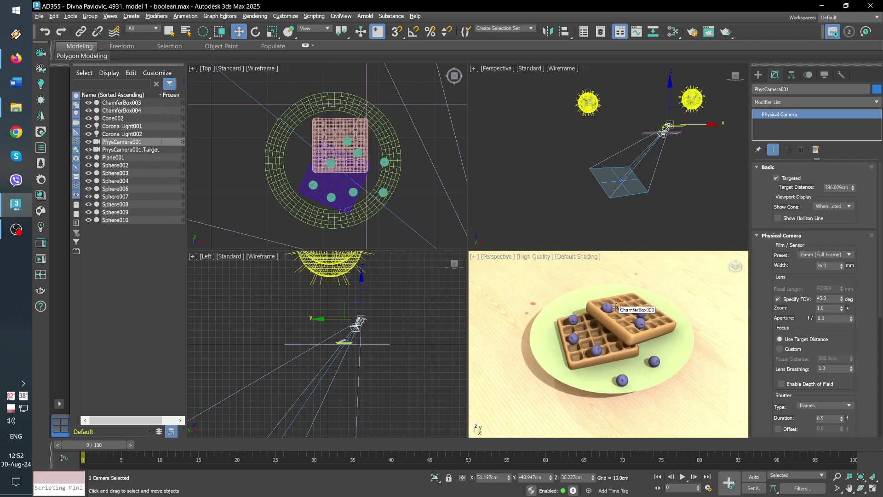
pyautogui.press('z')
pyautogui.hotkey('alt', 'w')
pyautogui.scroll(-5, 605, 304)
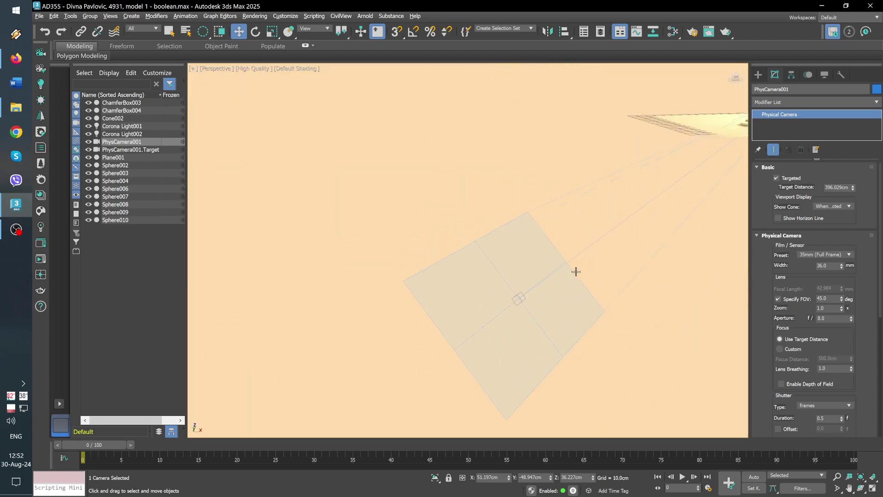
pyautogui.scroll(2, 575, 258)
pyautogui.scroll(3, 526, 276)
pyautogui.scroll(3, 524, 280)
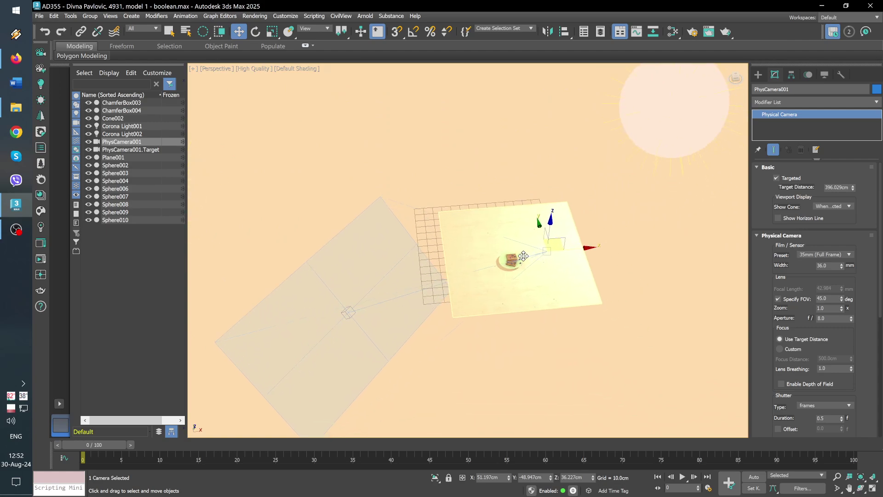
pyautogui.scroll(3, 522, 285)
# - Inspect waffle ChamferBox004 from a low angle, then view through PhysCamera001 and start an interactive render
pyautogui.click(467, 220)
pyautogui.scroll(5, 465, 212)
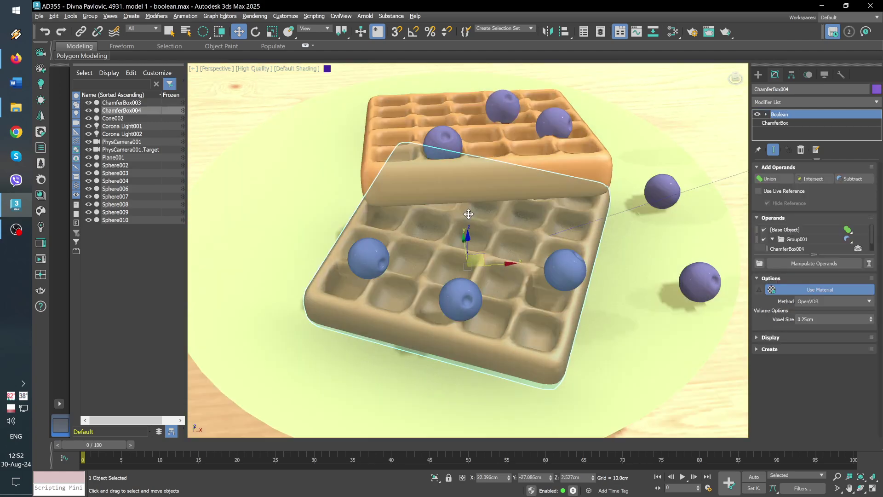
pyautogui.scroll(-2, 455, 208)
pyautogui.scroll(-5, 454, 207)
pyautogui.moveTo(463, 280)
pyautogui.keyDown('alt'); pyautogui.mouseDown(button='middle')
pyautogui.moveTo(532, 205)
pyautogui.moveTo(622, 132)
pyautogui.moveTo(556, 179)
pyautogui.mouseUp(button='middle'); pyautogui.keyUp('alt')
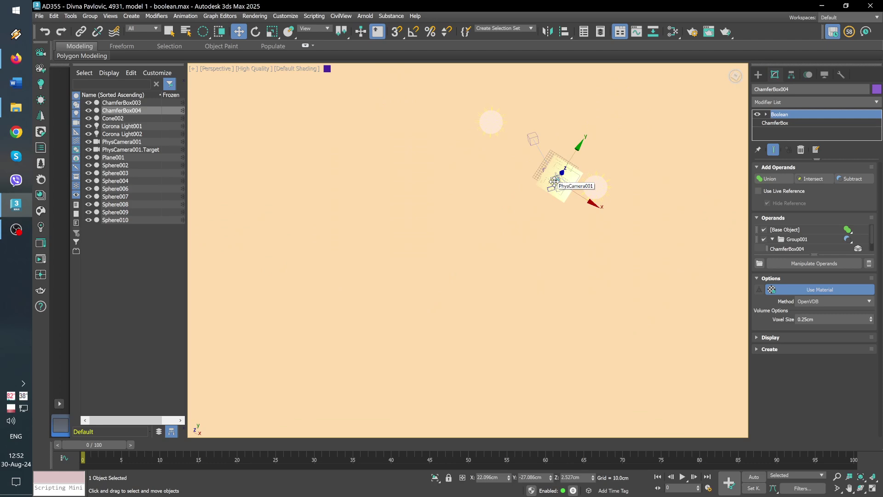
pyautogui.hotkey('alt', 'w')
pyautogui.rightClick(591, 291)
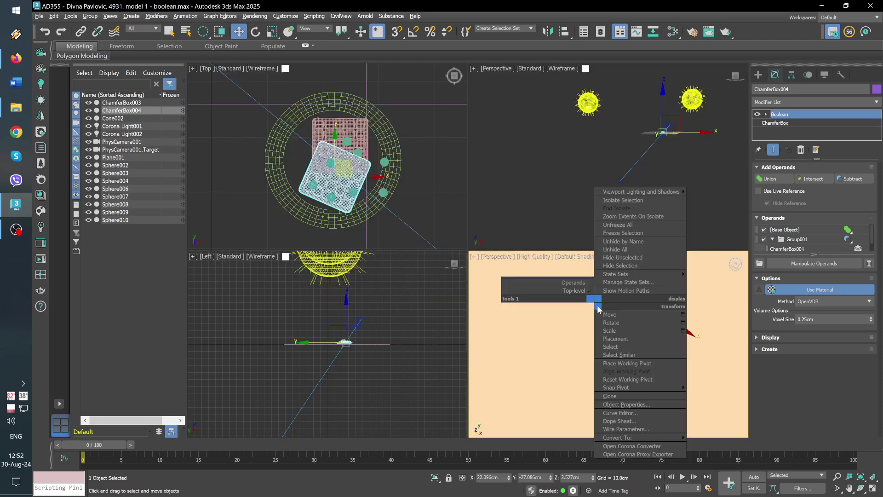
pyautogui.press('z')
pyautogui.press('c')
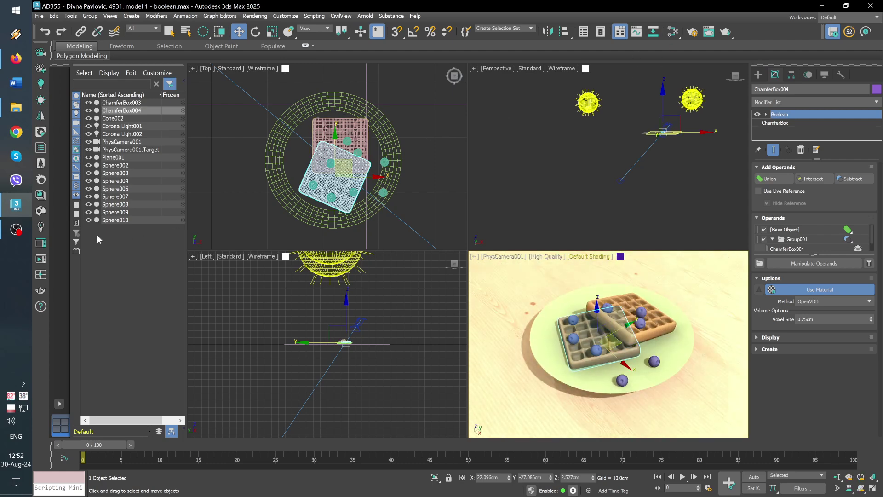
pyautogui.click(40, 259)
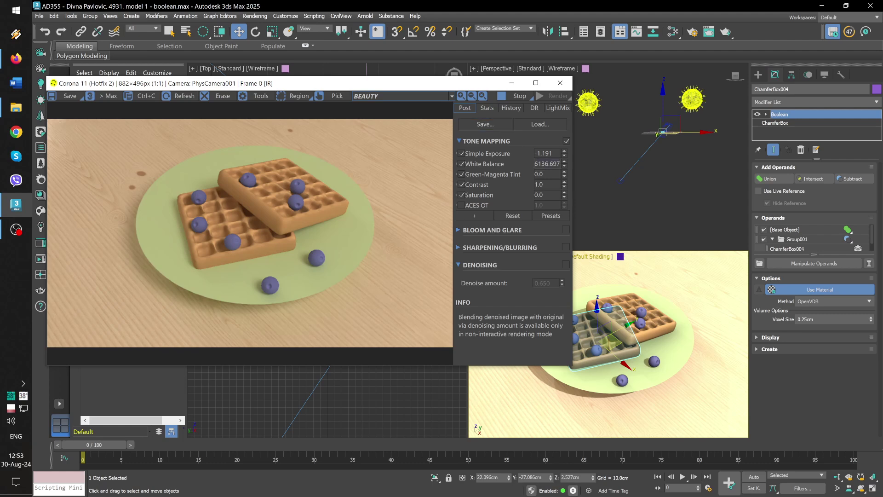
# - Reset exposure to 0.0 and white balance to 6500, then toggle and lower the Corona light
pyautogui.rightClick(564, 156)
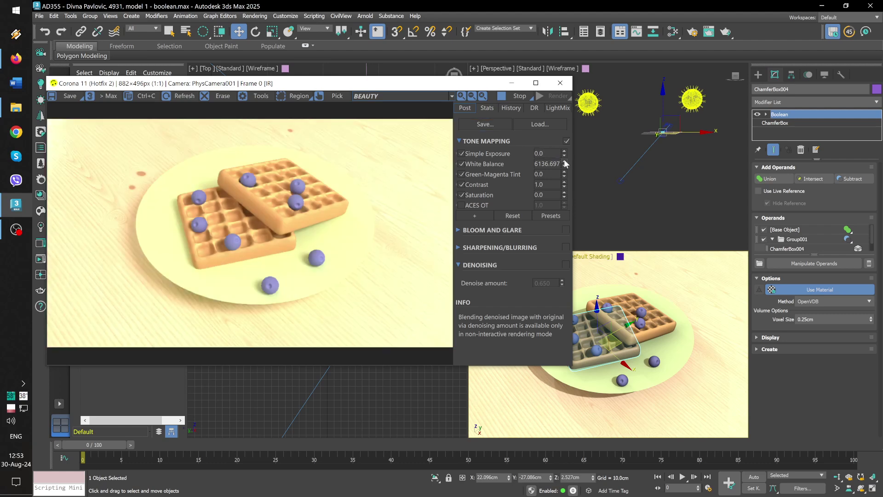
pyautogui.rightClick(565, 164)
pyautogui.click(692, 99)
pyautogui.click(792, 181)
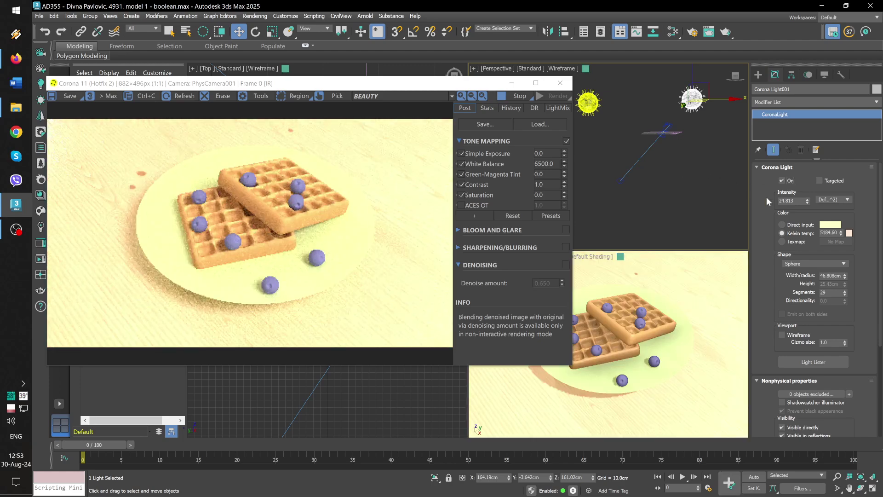
pyautogui.moveTo(806, 201); pyautogui.dragTo(807, 239)
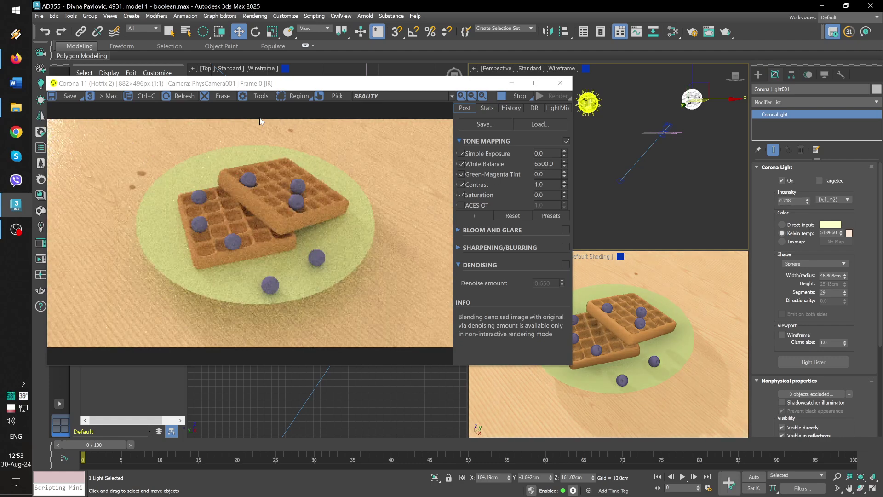
# - Raise Corona Light001's intensity to 9.076 and open the material editor for plate Cone002
pyautogui.moveTo(286, 84); pyautogui.dragTo(321, 88)
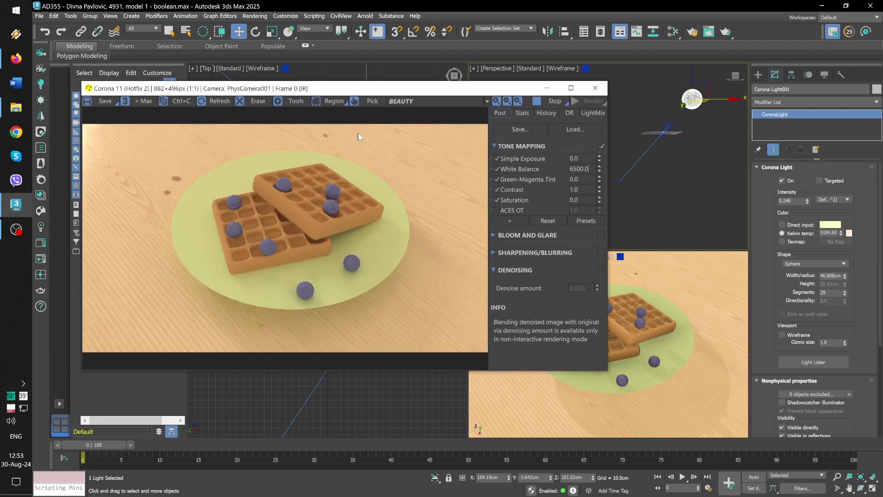
pyautogui.moveTo(808, 200); pyautogui.dragTo(807, 186)
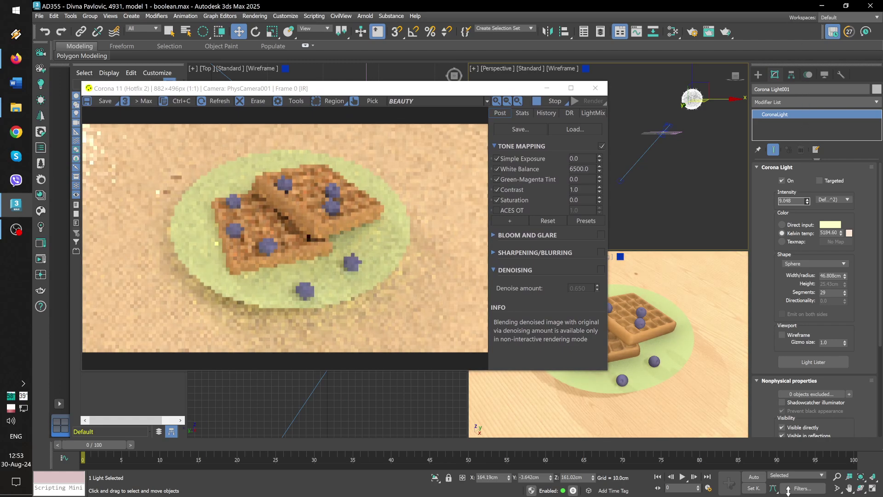
pyautogui.moveTo(802, 89); pyautogui.dragTo(758, 258)
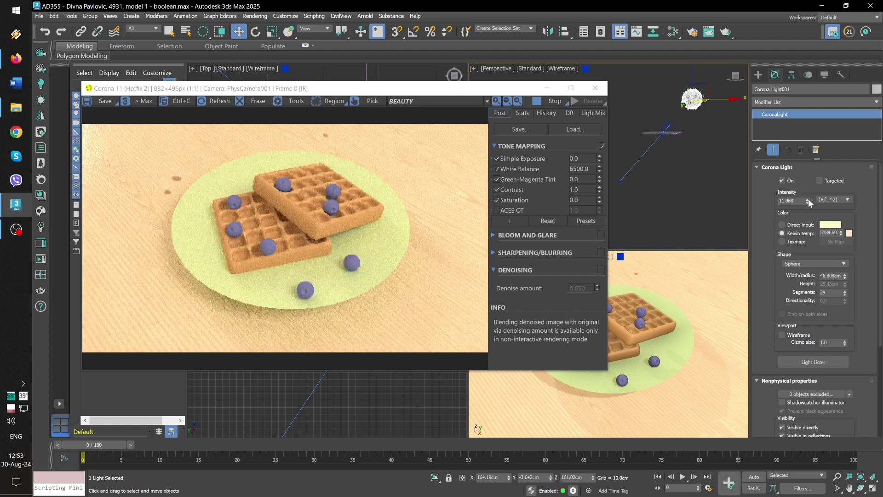
pyautogui.moveTo(808, 201)
pyautogui.mouseDown()
pyautogui.moveTo(805, 182)
pyautogui.moveTo(802, 205)
pyautogui.mouseUp()
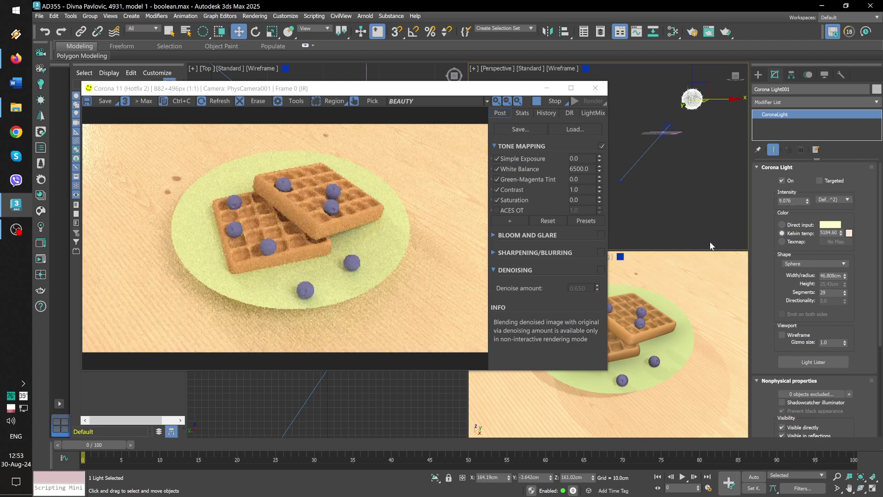
pyautogui.click(665, 359)
pyautogui.press('m')
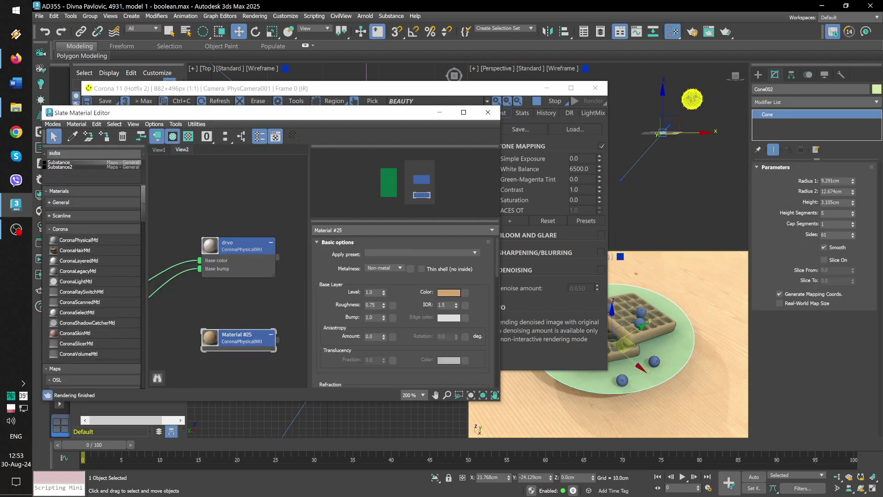
# - Create a new CoronaPhysicalMtl and assign it to the plate
pyautogui.moveTo(78, 240); pyautogui.dragTo(229, 200)
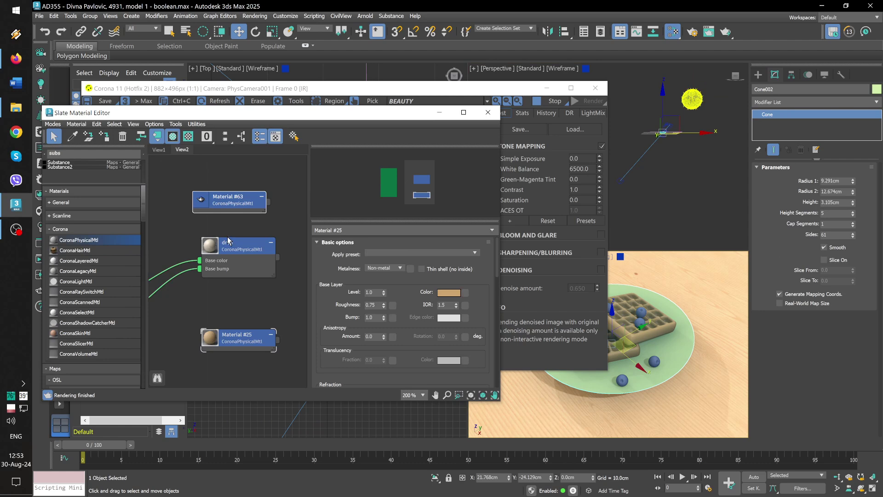
pyautogui.moveTo(266, 240)
pyautogui.mouseDown()
pyautogui.moveTo(683, 383)
pyautogui.moveTo(674, 354)
pyautogui.mouseUp()
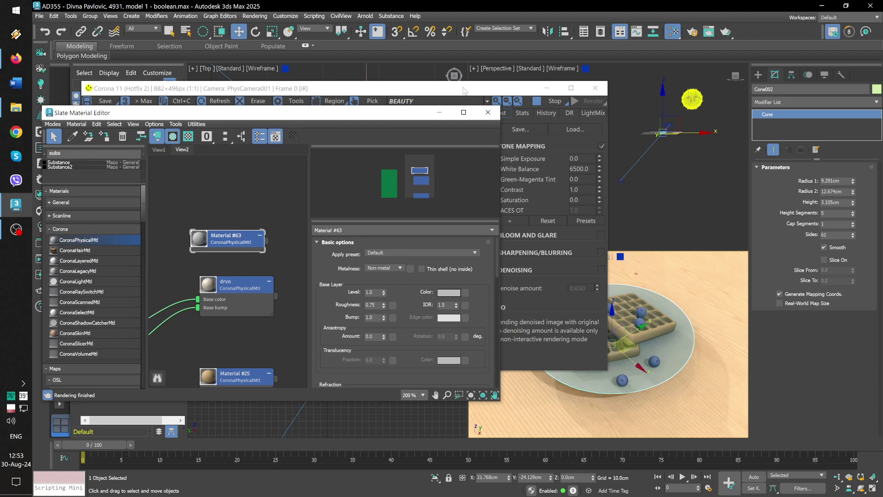
pyautogui.moveTo(463, 91); pyautogui.dragTo(755, 97)
pyautogui.click(247, 247)
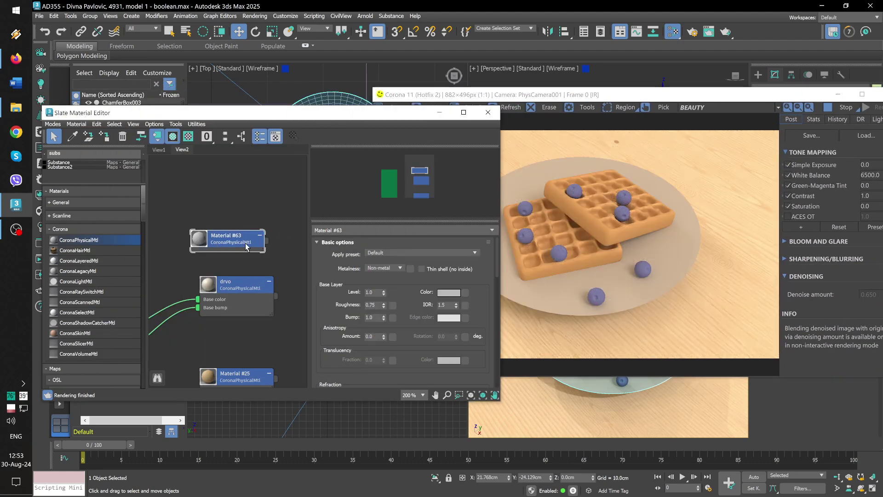
# - Try the Aluminium brushed and Brass satin presets, then apply Plastic polyamide nylon
pyautogui.click(406, 252)
pyautogui.click(403, 270)
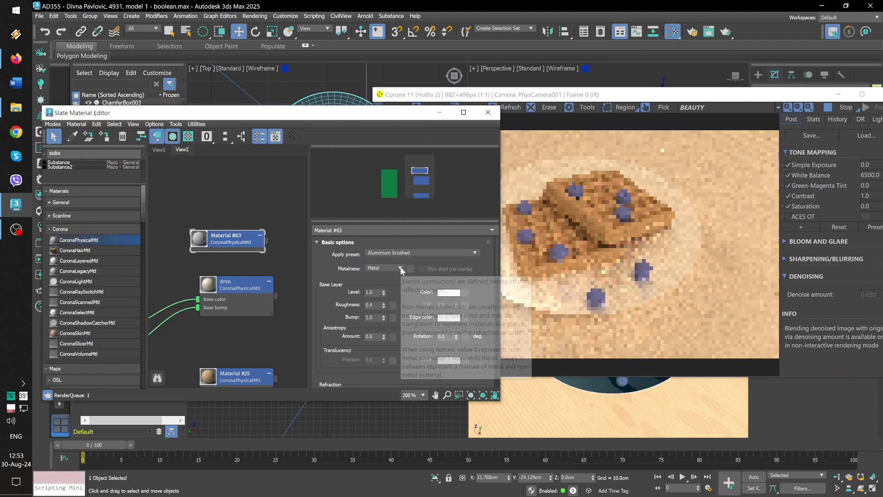
pyautogui.click(400, 253)
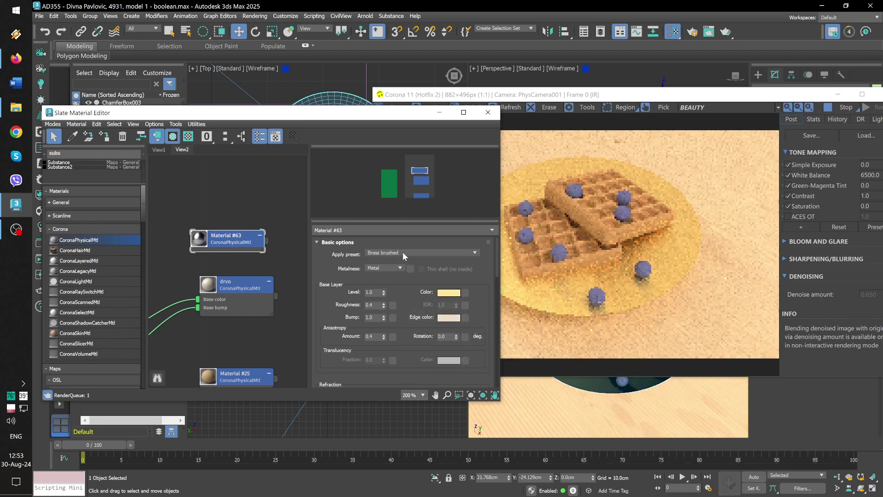
pyautogui.scroll(-2, 401, 252)
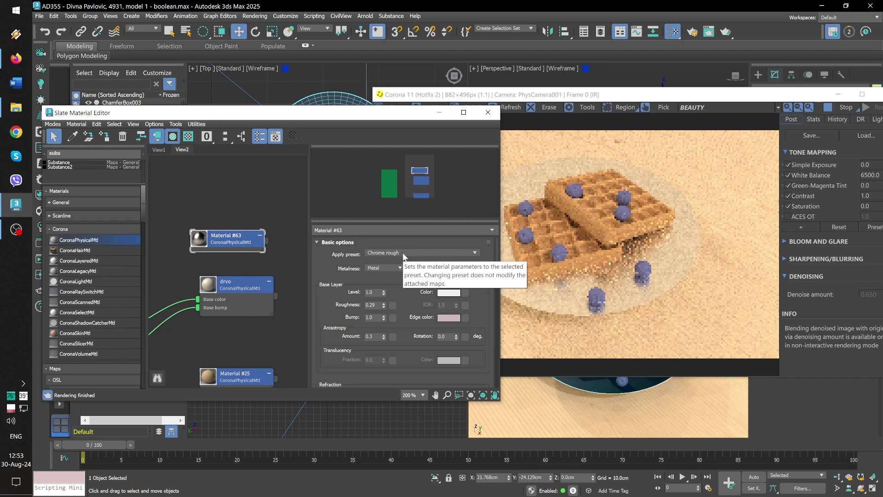
pyautogui.click(404, 254)
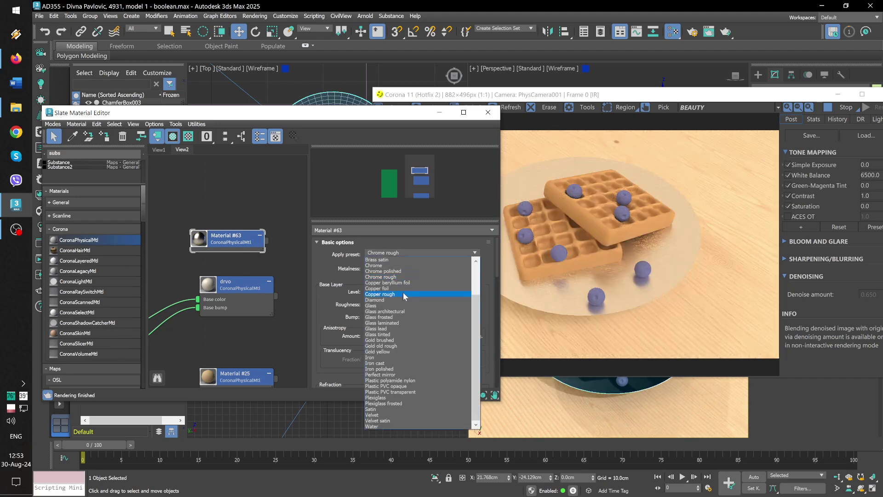
pyautogui.scroll(3, 412, 329)
pyautogui.scroll(1, 413, 327)
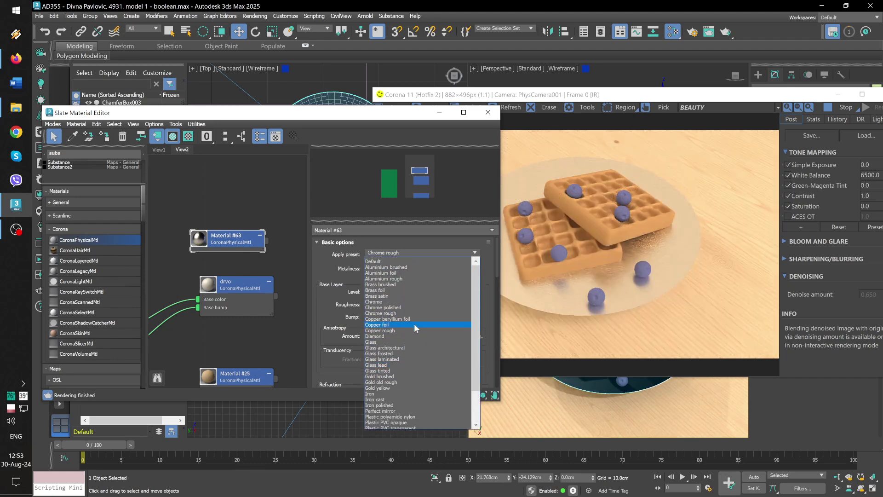
pyautogui.scroll(1, 414, 324)
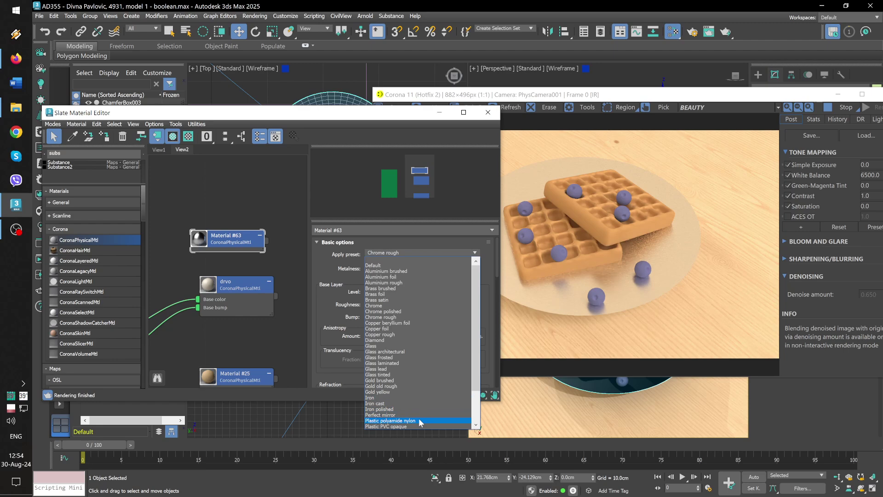
pyautogui.click(420, 420)
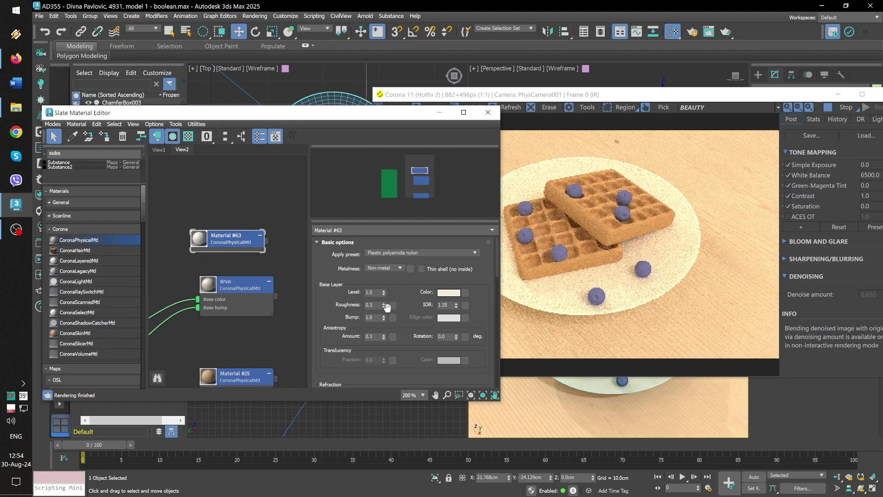
# - Set the plate's base colour to grey D0D0D0 by lowering Albedo to 0.639
pyautogui.click(451, 293)
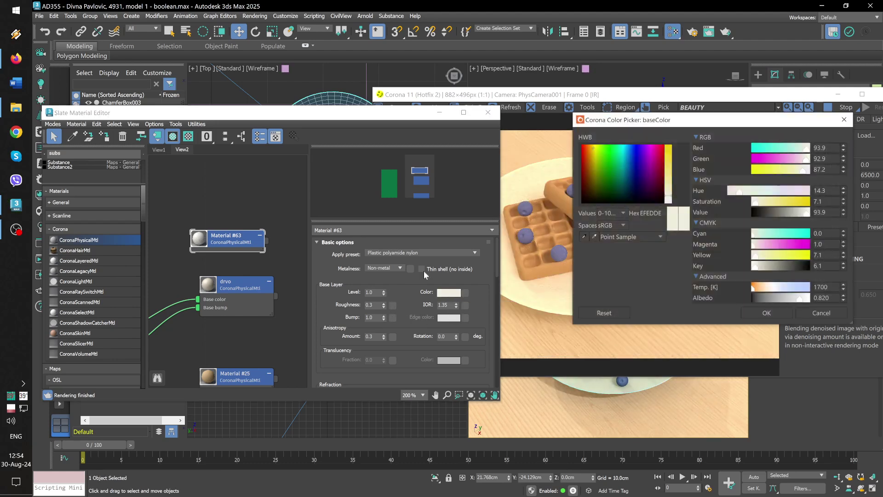
pyautogui.moveTo(698, 119); pyautogui.dragTo(713, 112)
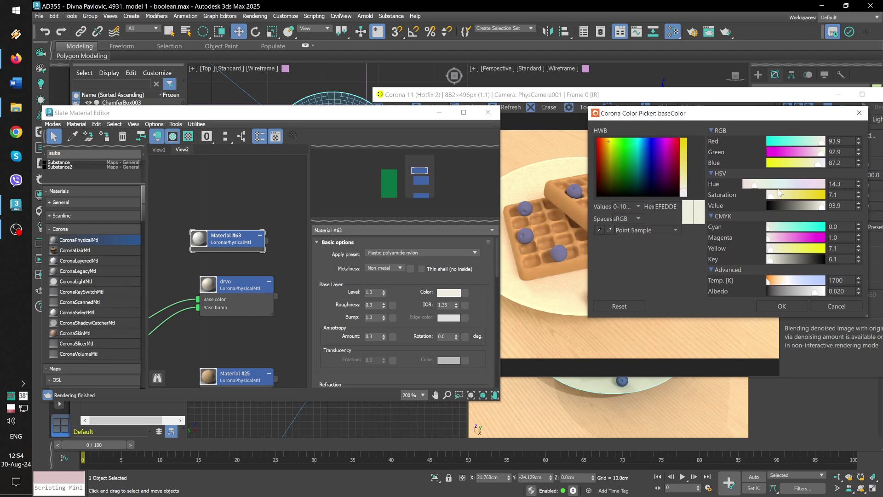
pyautogui.moveTo(813, 294); pyautogui.dragTo(804, 293)
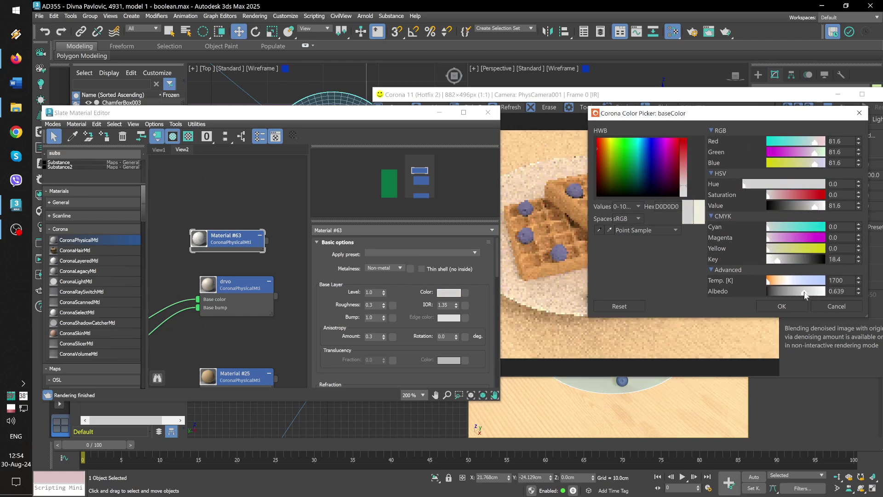
pyautogui.click(788, 306)
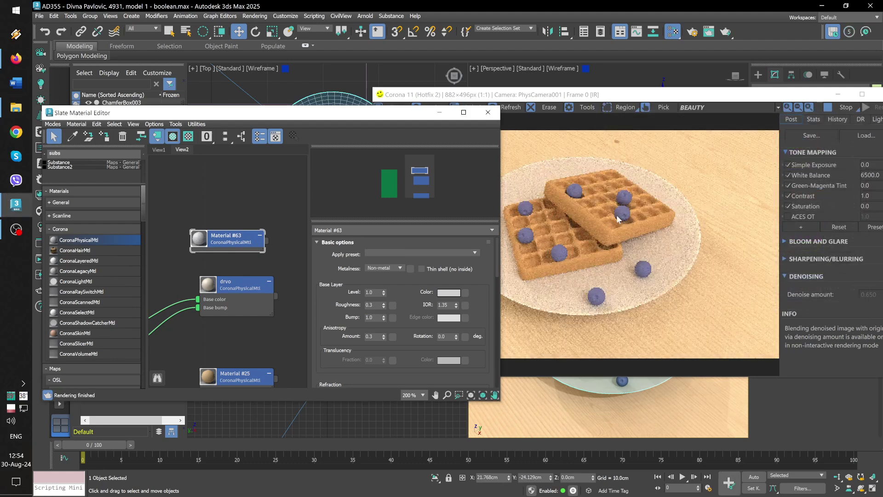
# - Close the material editor and render window, reselect the plate, and activate the Perspective view
pyautogui.click(488, 112)
pyautogui.moveTo(797, 97); pyautogui.dragTo(585, 99)
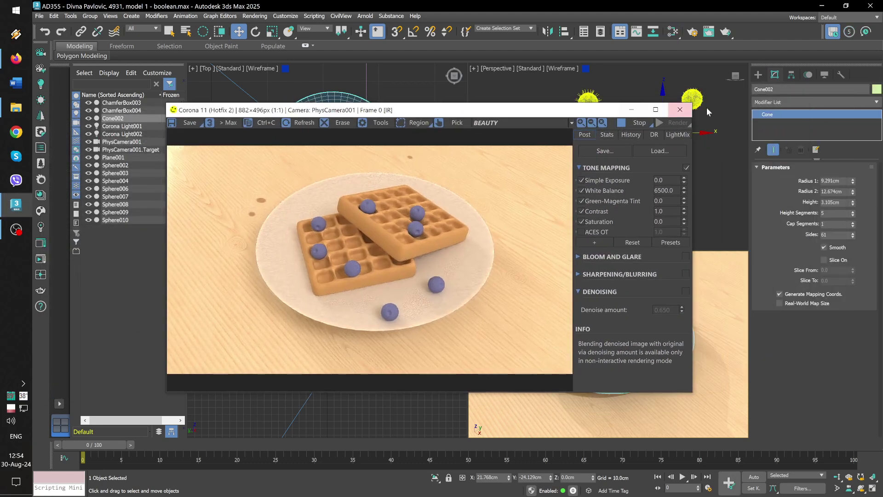
pyautogui.click(674, 105)
pyautogui.click(650, 363)
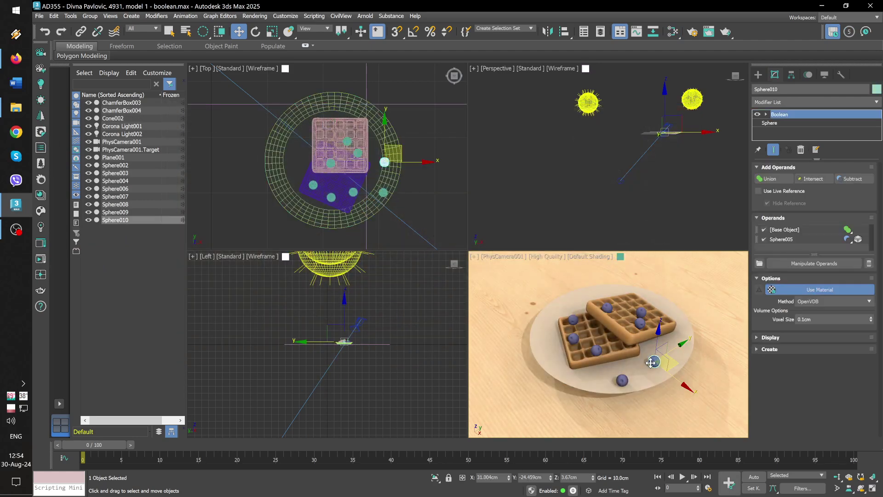
pyautogui.click(640, 382)
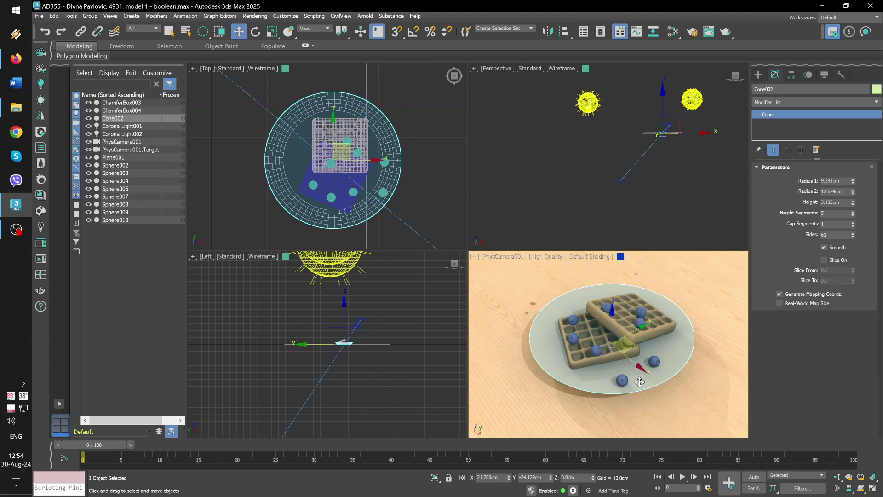
pyautogui.middleClick(569, 177)
# - Frame the plate, switch a view to Front, select the top waffle, and show edged faces
pyautogui.press('z')
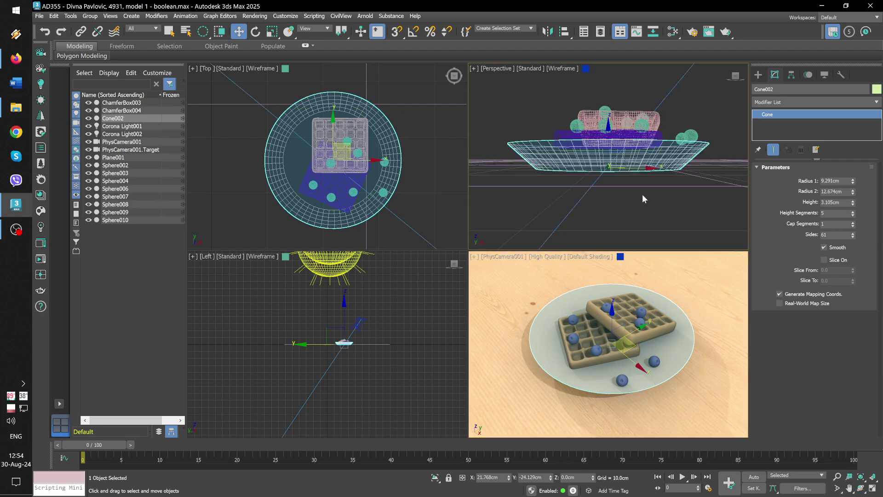
pyautogui.press('f')
pyautogui.press('z')
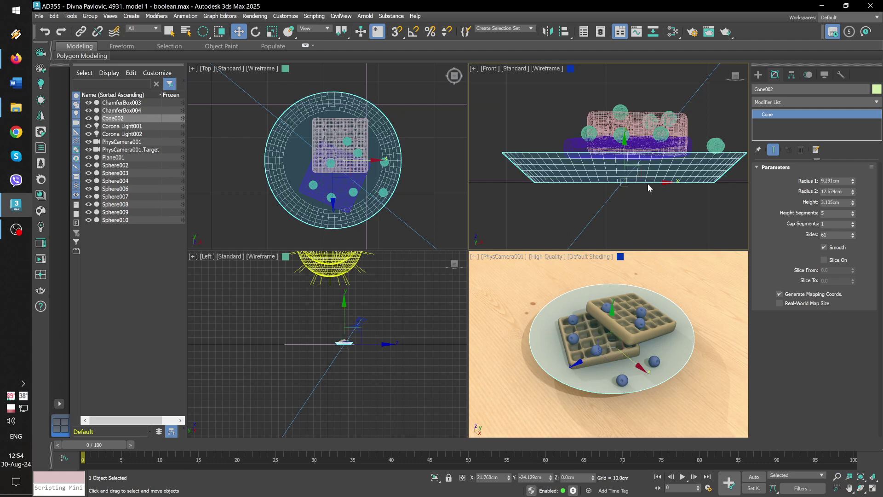
pyautogui.moveTo(636, 189); pyautogui.dragTo(593, 207, button='middle')
pyautogui.click(605, 348)
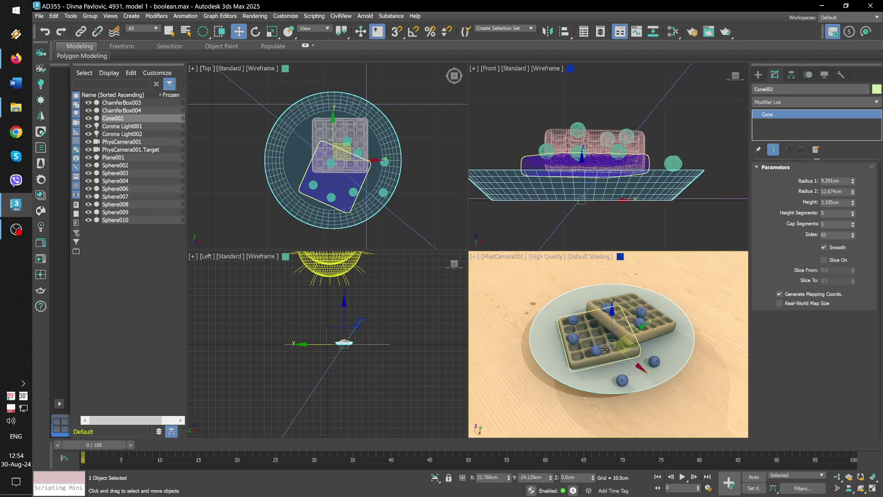
pyautogui.press('F4')
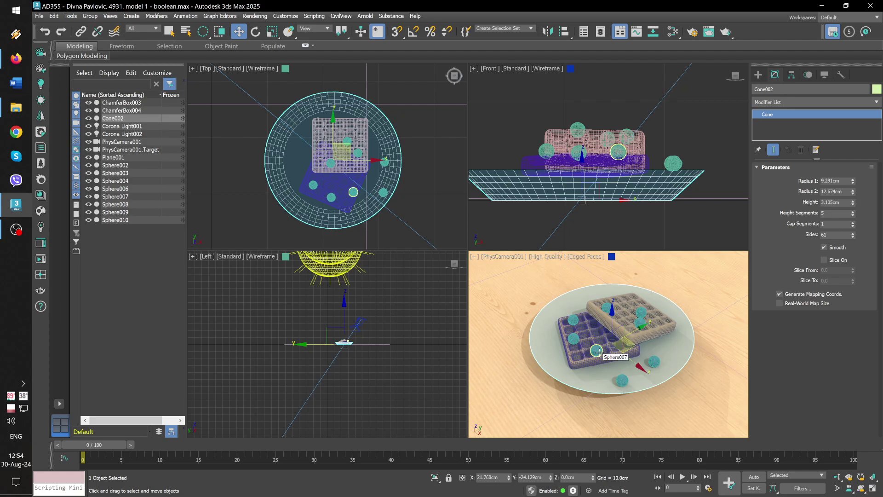
# - Maximize a free Perspective view and orbit and zoom to inspect the top waffle's surface
pyautogui.hotkey('alt', 'w')
pyautogui.press('p')
pyautogui.moveTo(560, 306)
pyautogui.keyDown('alt'); pyautogui.mouseDown(button='middle')
pyautogui.moveTo(586, 297)
pyautogui.moveTo(546, 276)
pyautogui.moveTo(611, 315)
pyautogui.moveTo(621, 312)
pyautogui.mouseUp(button='middle'); pyautogui.keyUp('alt')
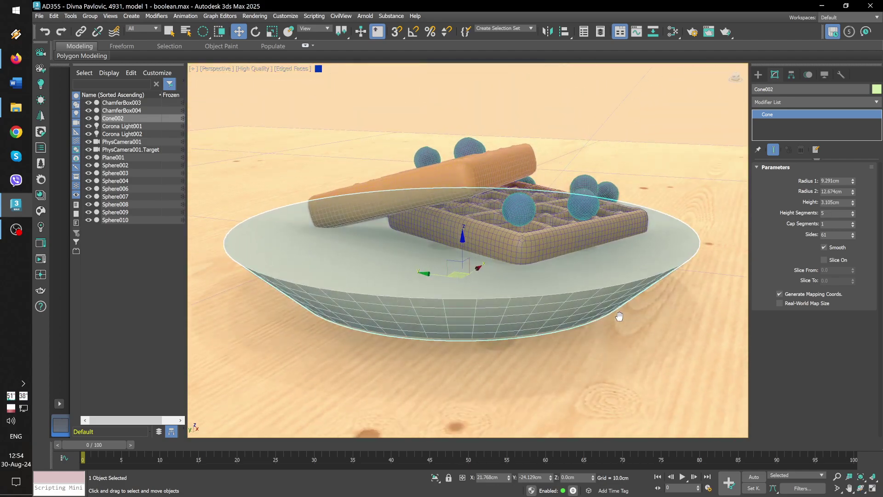
pyautogui.scroll(5, 563, 327)
pyautogui.moveTo(563, 328)
pyautogui.keyDown('alt'); pyautogui.mouseDown(button='middle')
pyautogui.moveTo(534, 322)
pyautogui.moveTo(561, 321)
pyautogui.moveTo(536, 241)
pyautogui.mouseUp(button='middle'); pyautogui.keyUp('alt')
pyautogui.scroll(4, 539, 322)
pyautogui.scroll(3, 544, 320)
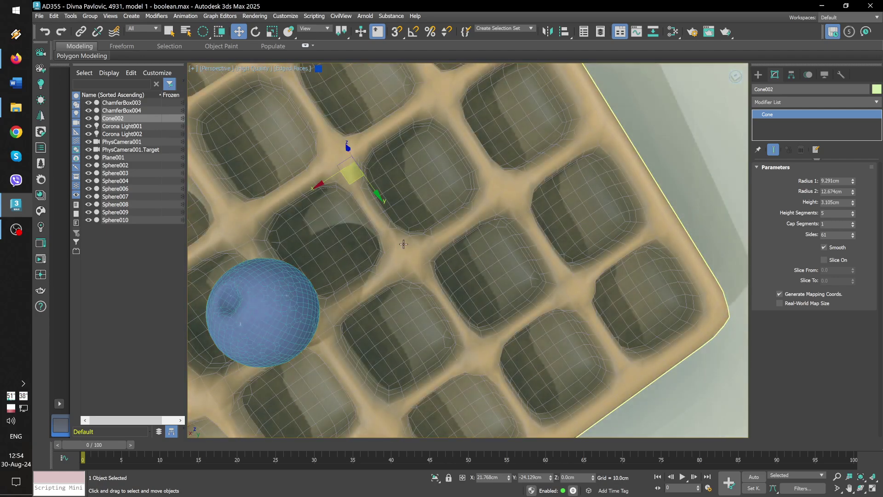
pyautogui.moveTo(403, 244)
pyautogui.keyDown('alt'); pyautogui.mouseDown(button='middle')
pyautogui.moveTo(456, 231)
pyautogui.moveTo(423, 237)
pyautogui.mouseUp(button='middle'); pyautogui.keyUp('alt')
pyautogui.scroll(3, 456, 231)
pyautogui.scroll(3, 423, 239)
pyautogui.scroll(3, 424, 239)
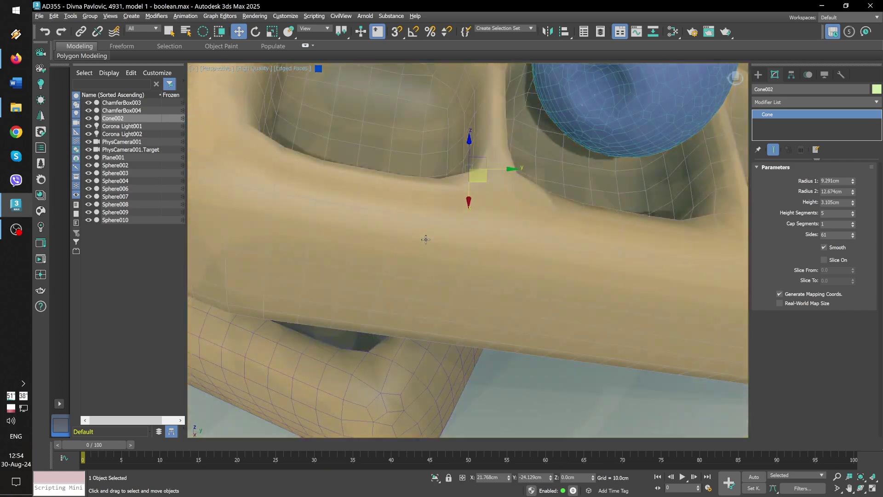
pyautogui.scroll(-5, 654, 157)
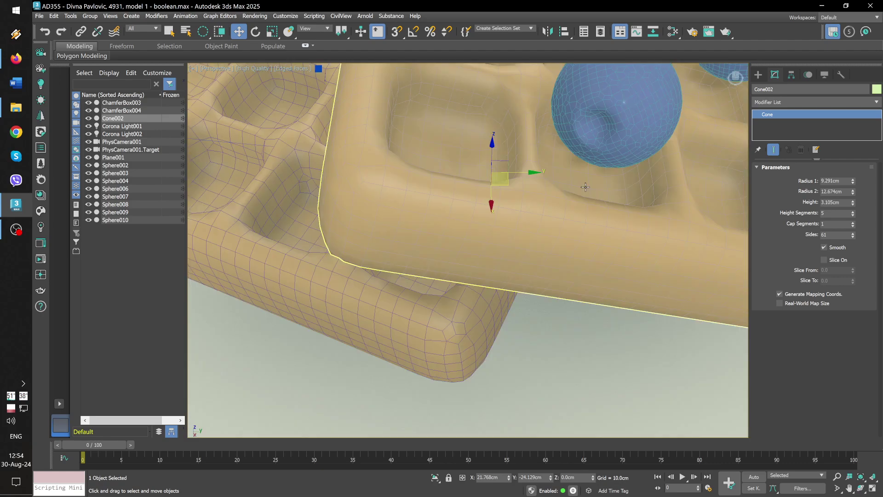
pyautogui.moveTo(653, 157)
pyautogui.keyDown('alt'); pyautogui.mouseDown(button='middle')
pyautogui.moveTo(526, 221)
pyautogui.moveTo(552, 216)
pyautogui.mouseUp(button='middle'); pyautogui.keyUp('alt')
pyautogui.scroll(2, 560, 214)
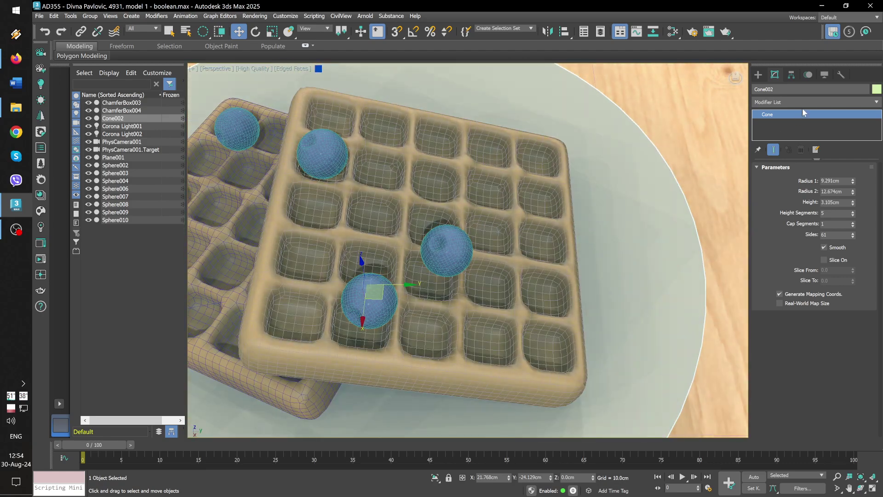
# - Add an OpenSubdiv modifier to plate Cone002 and turn off edged-faces display
pyautogui.click(806, 102)
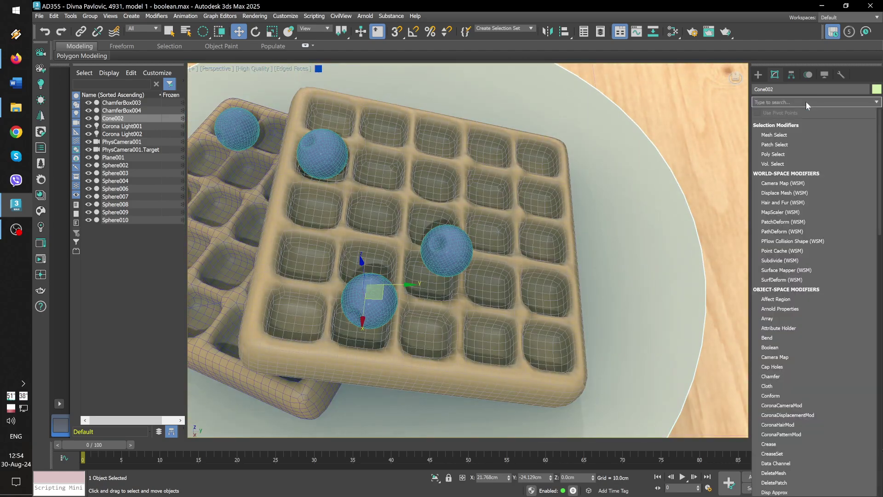
pyautogui.write('opensubdiv')
pyautogui.press('Return')
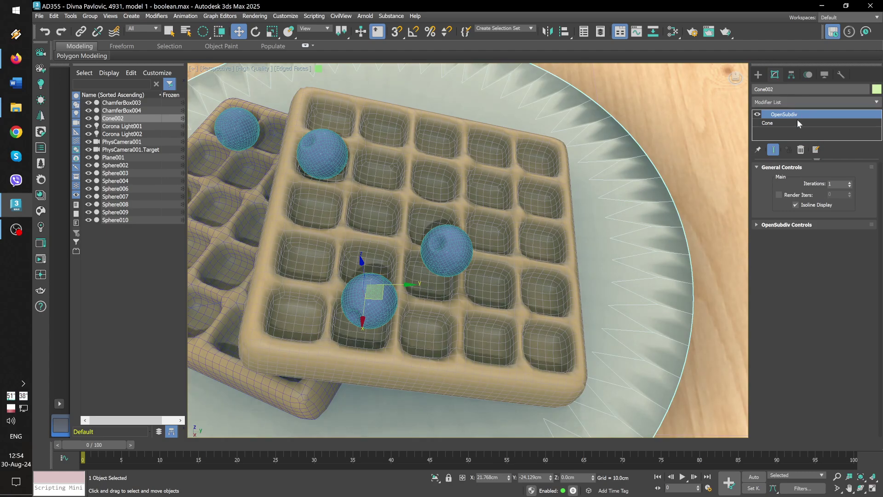
pyautogui.press('F4')
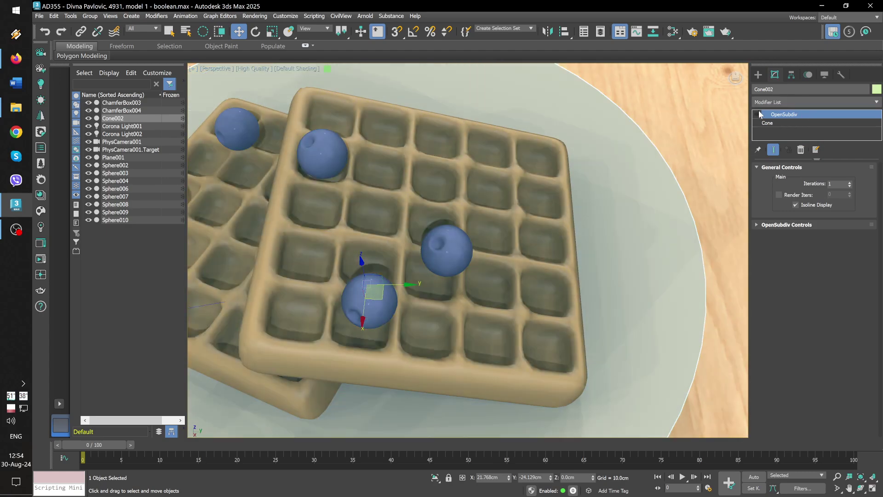
pyautogui.click(801, 150)
# - Add an OpenSubdiv modifier to the front waffle ChamferBox003
pyautogui.click(537, 217)
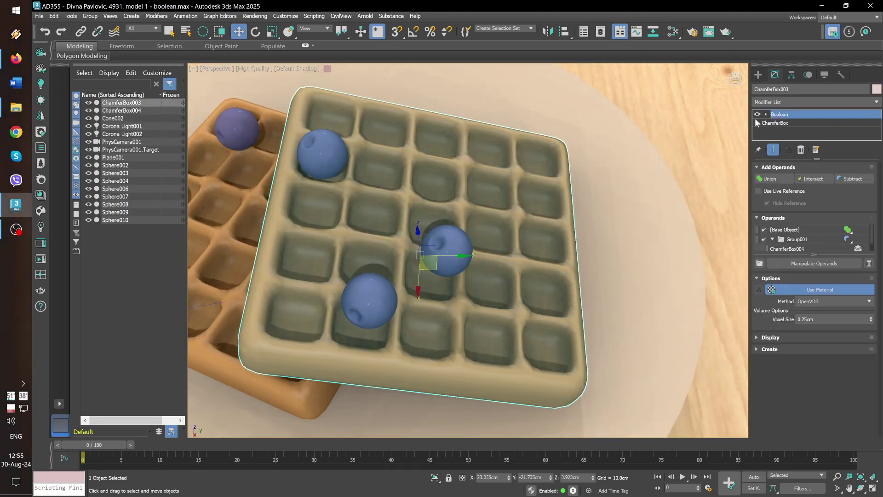
pyautogui.click(790, 102)
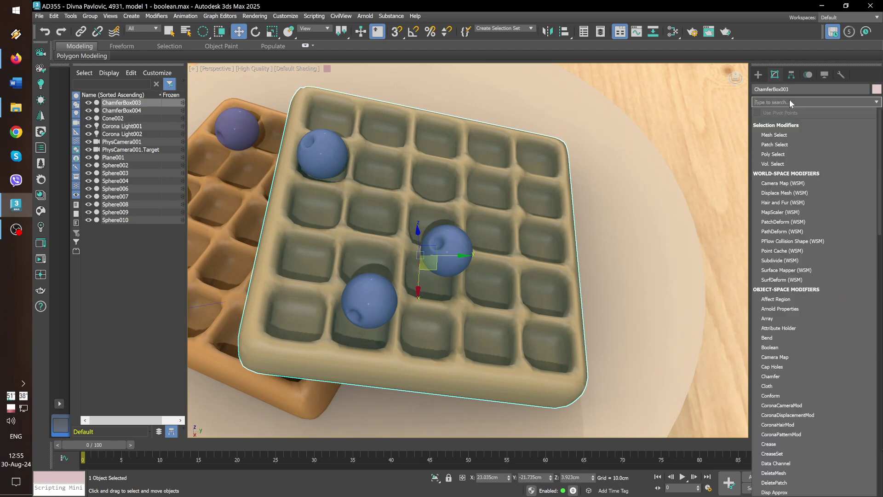
pyautogui.write('open')
pyautogui.press('Return')
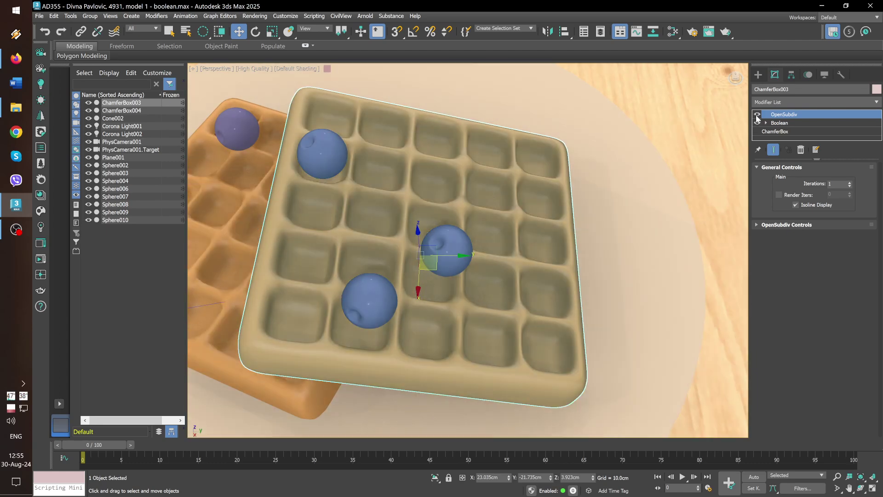
pyautogui.scroll(5, 506, 350)
pyautogui.scroll(3, 493, 325)
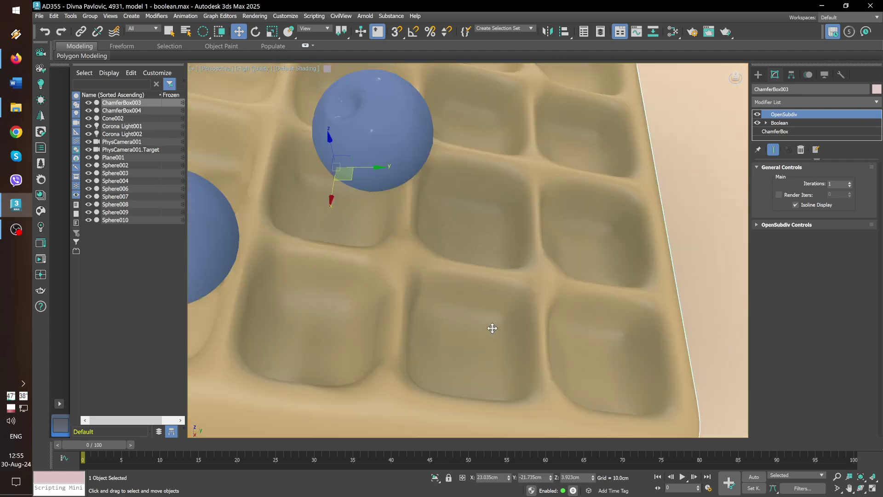
pyautogui.scroll(1, 394, 260)
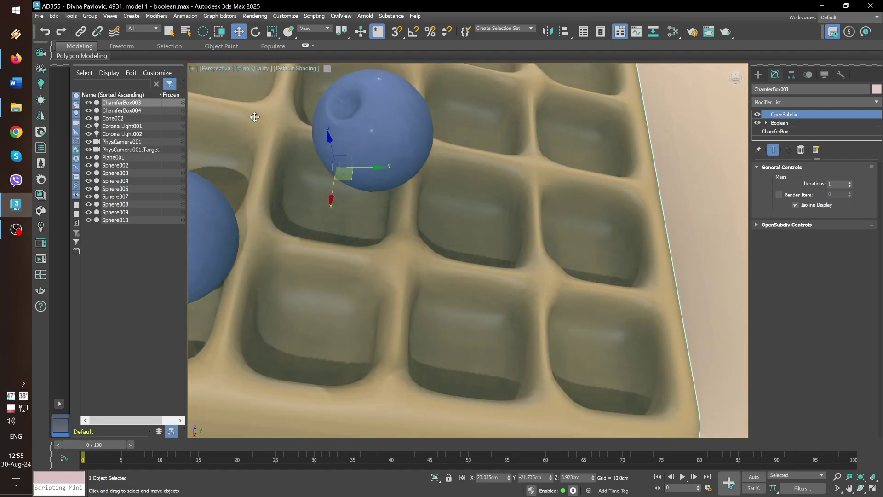
# - Switch the viewport to Standard shading and raise OpenSubdiv iterations to 2
pyautogui.click(255, 69)
pyautogui.click(265, 105)
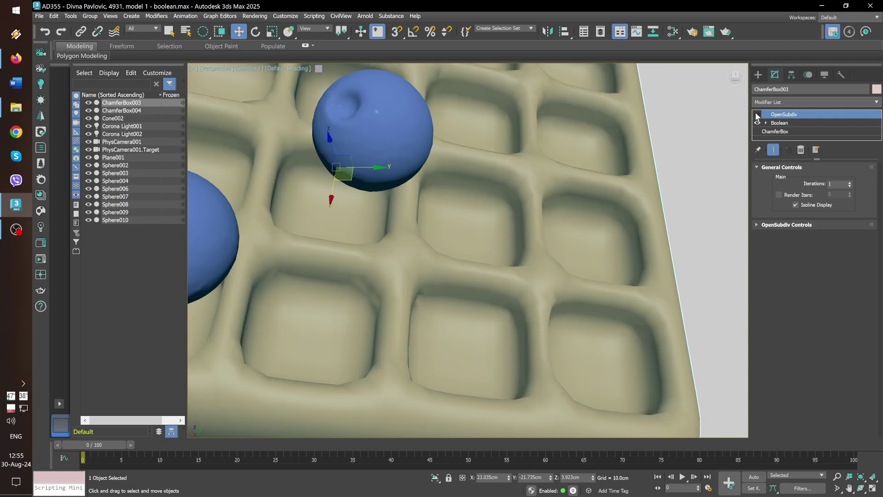
pyautogui.click(850, 183)
pyautogui.scroll(-5, 629, 222)
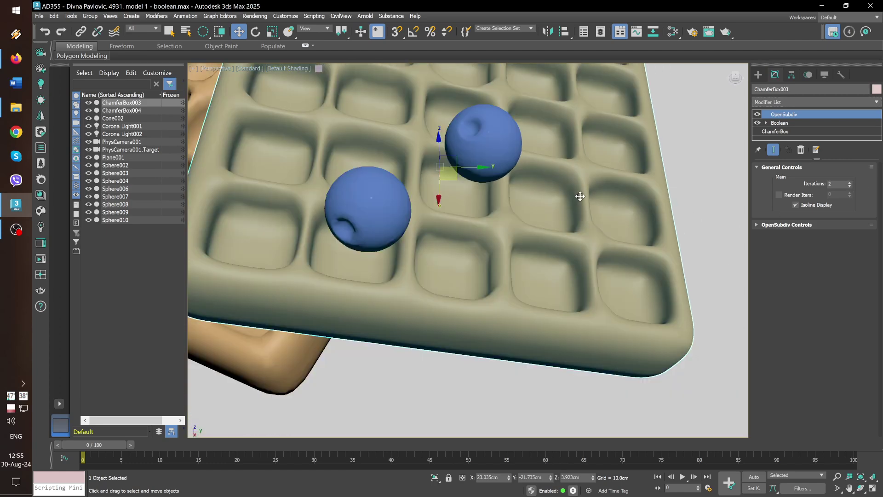
pyautogui.keyDown('alt'); pyautogui.moveTo(579, 195); pyautogui.dragTo(571, 209, button='middle'); pyautogui.keyUp('alt')
pyautogui.scroll(2, 571, 209)
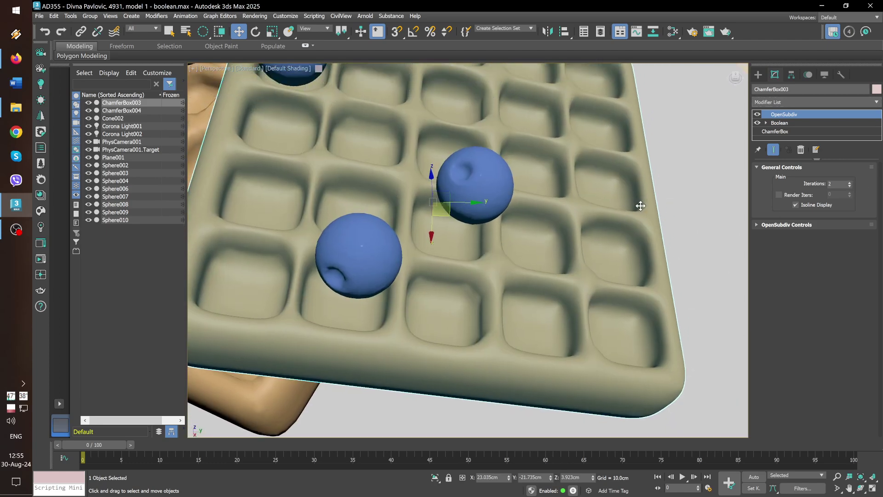
pyautogui.keyDown('alt'); pyautogui.moveTo(640, 206); pyautogui.dragTo(615, 211, button='middle'); pyautogui.keyUp('alt')
pyautogui.click(796, 102)
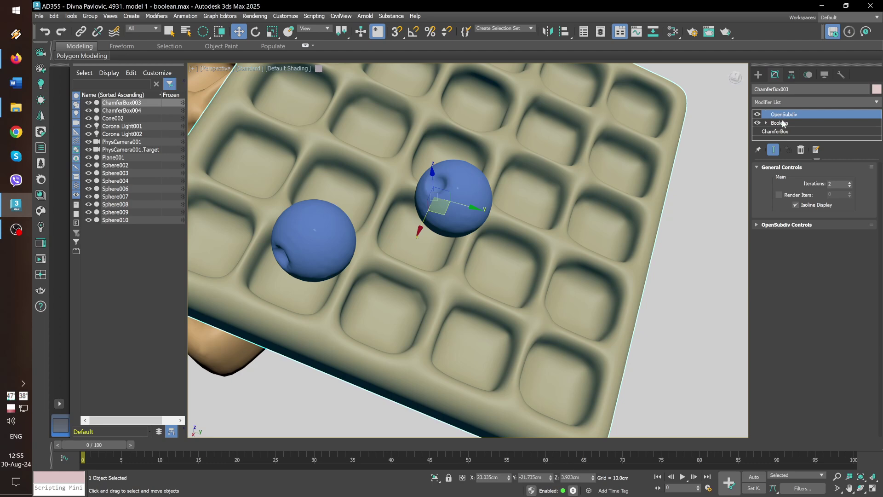
# - Add a Relax modifier with Relax Value 1.0 and 350 iterations, then select it together with OpenSubdiv
pyautogui.click(788, 101)
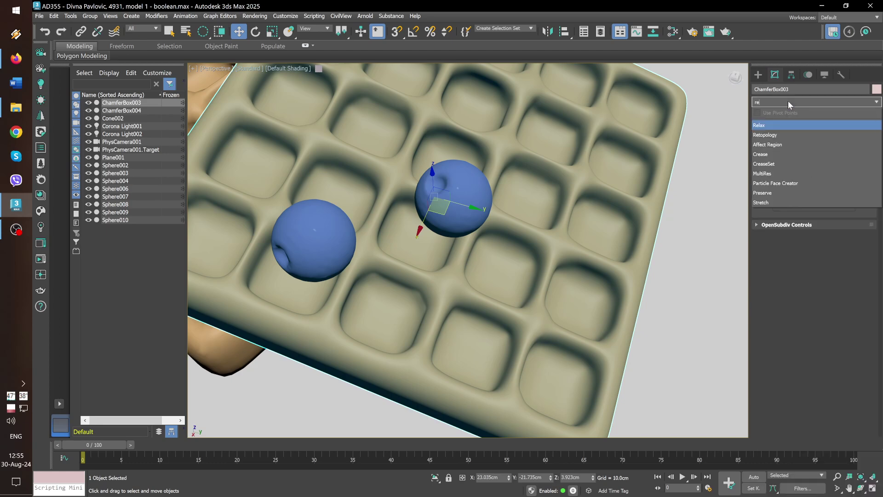
pyautogui.write('relax')
pyautogui.press('Return')
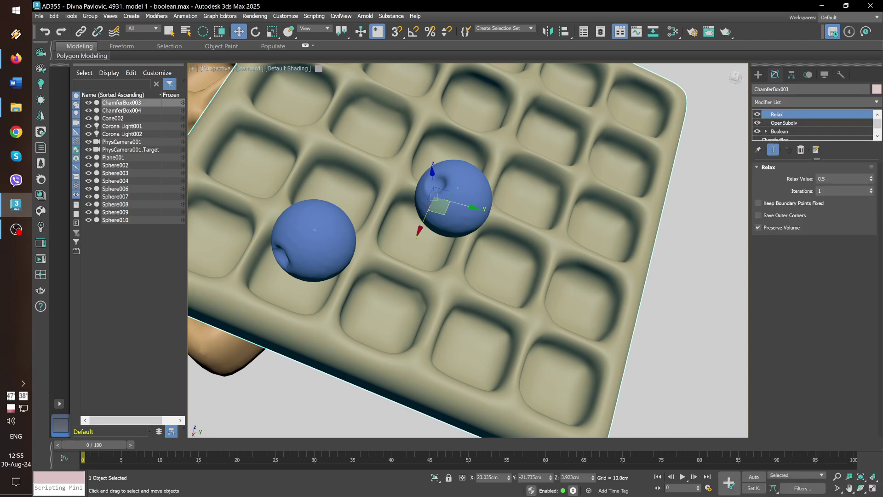
pyautogui.moveTo(871, 180); pyautogui.dragTo(864, 160)
pyautogui.moveTo(871, 190)
pyautogui.mouseDown()
pyautogui.moveTo(863, 212)
pyautogui.moveTo(853, 90)
pyautogui.mouseUp()
pyautogui.moveTo(854, 154)
pyautogui.mouseDown()
pyautogui.moveTo(845, 163)
pyautogui.moveTo(846, 136)
pyautogui.mouseUp()
pyautogui.scroll(-10, 654, 157)
pyautogui.scroll(2, 660, 199)
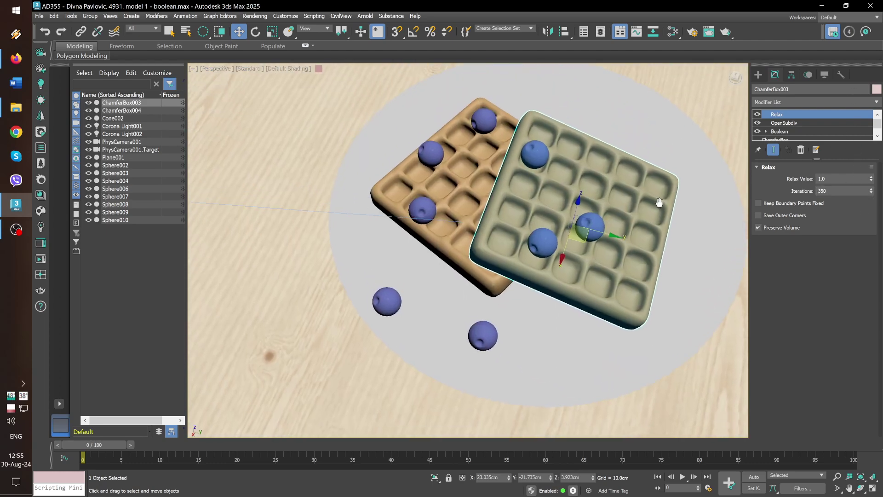
pyautogui.scroll(4, 657, 205)
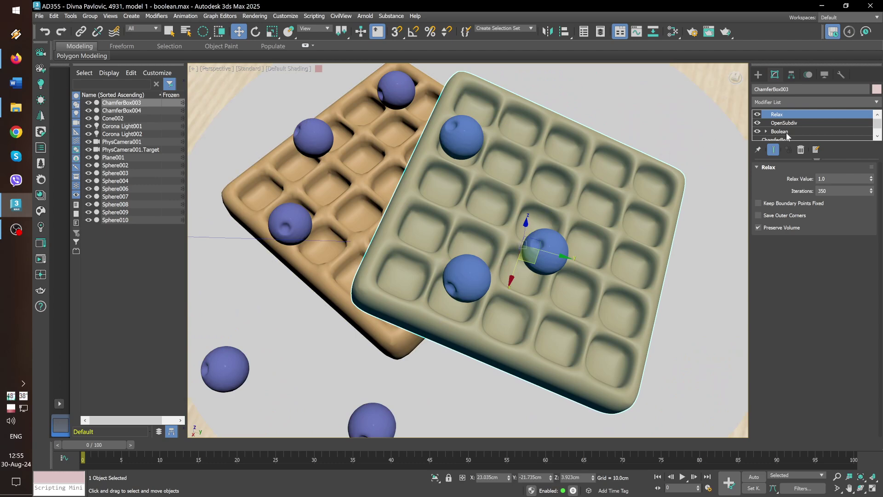
pyautogui.keyDown('ctrl'); pyautogui.click(797, 123); pyautogui.keyUp('ctrl')
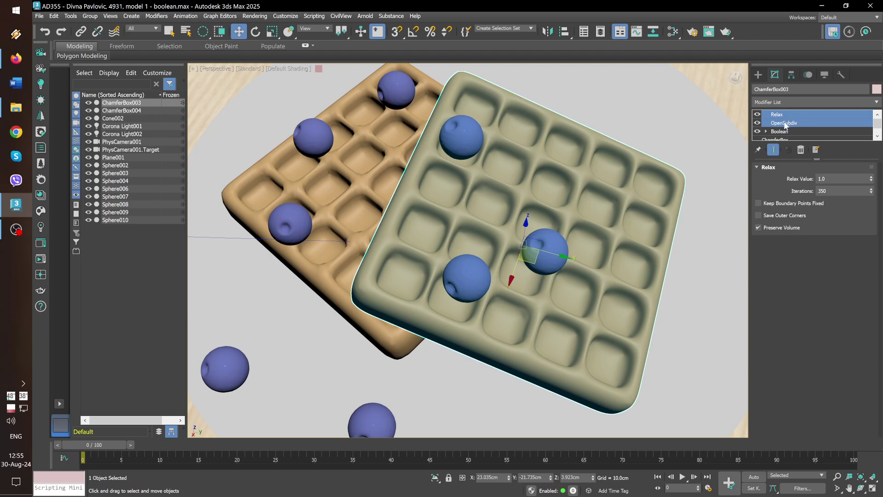
# - Copy the Relax (1.0, 350 iterations) and OpenSubdiv modifiers onto ChamferBox004, then show four viewports
pyautogui.rightClick(785, 124)
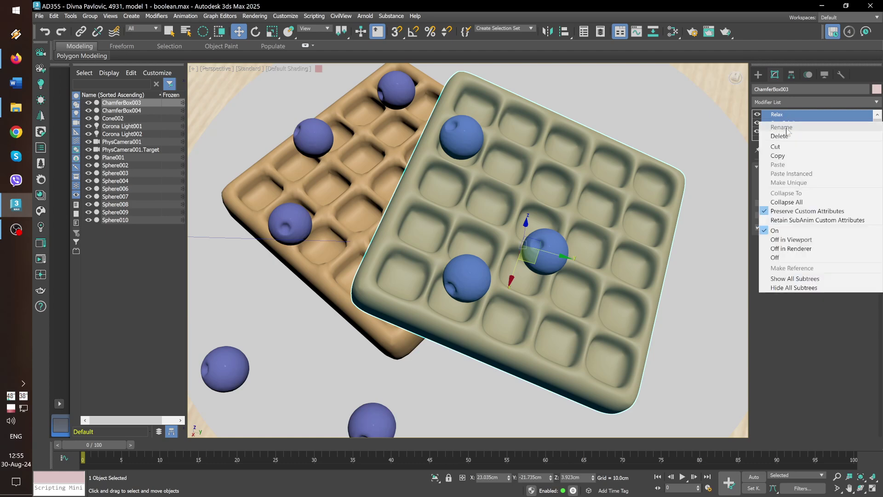
pyautogui.click(791, 153)
pyautogui.click(376, 178)
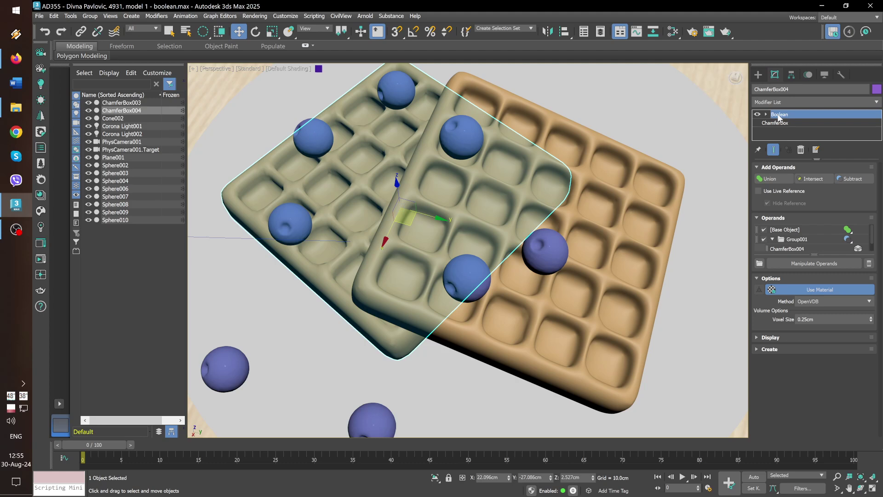
pyautogui.rightClick(779, 118)
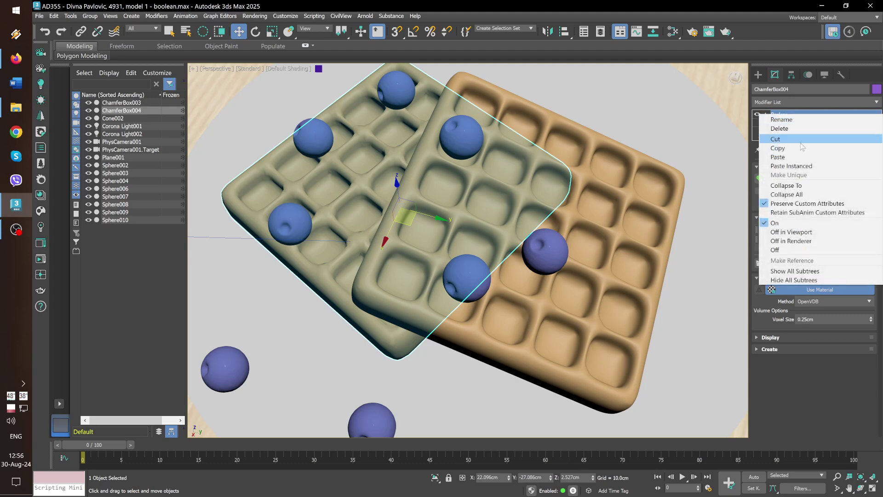
pyautogui.click(805, 157)
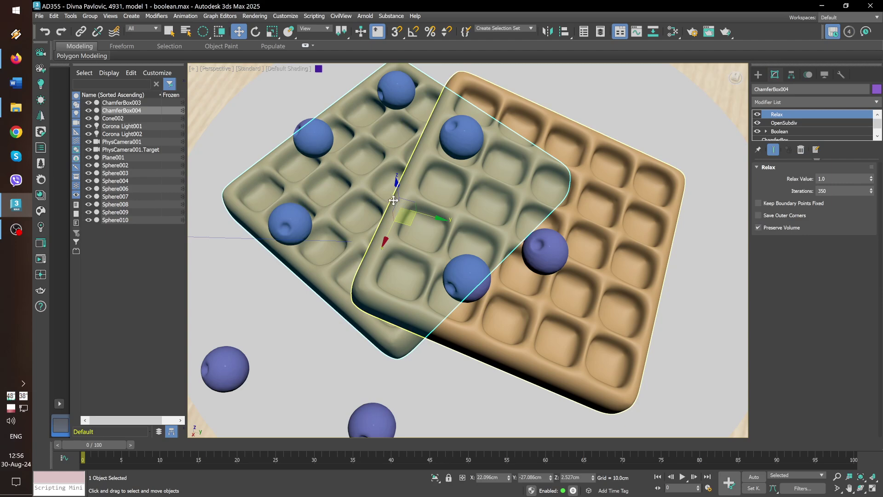
pyautogui.scroll(3, 382, 202)
pyautogui.scroll(3, 288, 224)
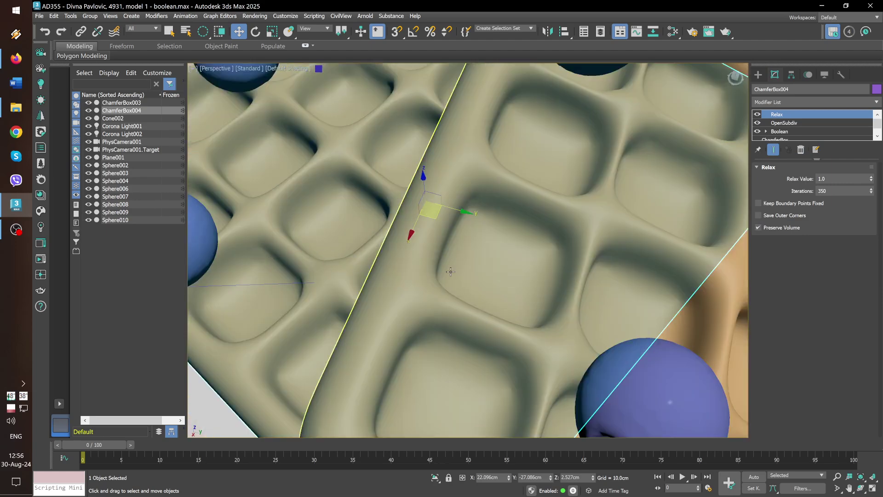
pyautogui.scroll(-3, 484, 268)
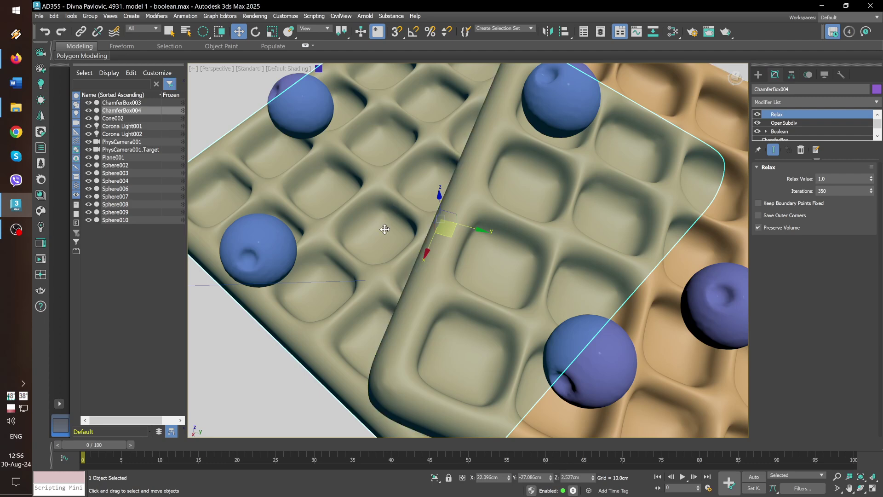
pyautogui.hotkey('alt', 'w')
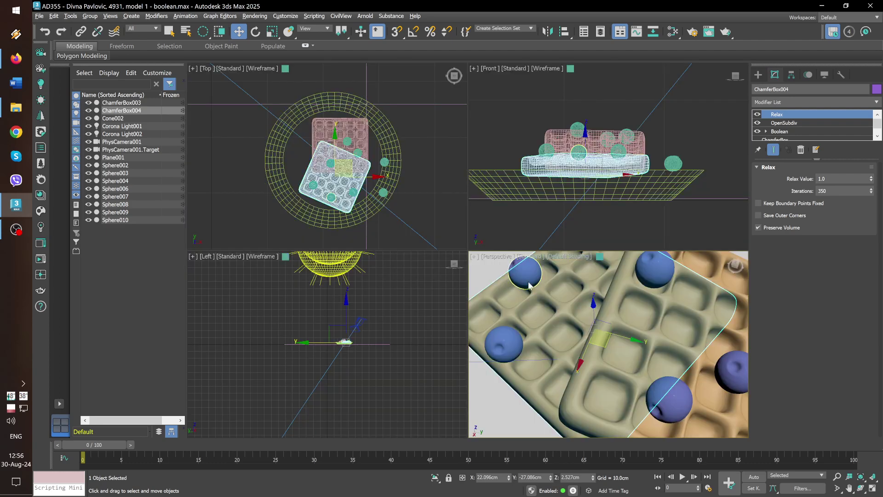
# - Look through PhysCamera001 and render an 800×450 Corona test image of the waffles
pyautogui.press('c')
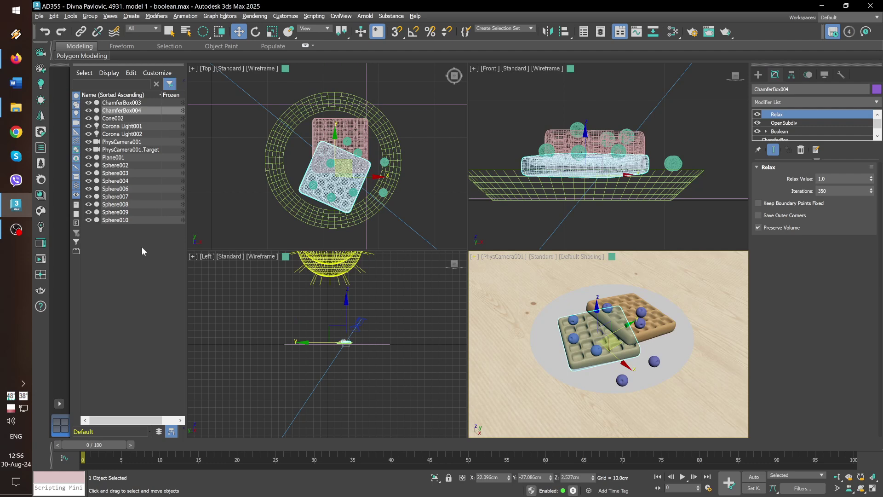
pyautogui.click(727, 32)
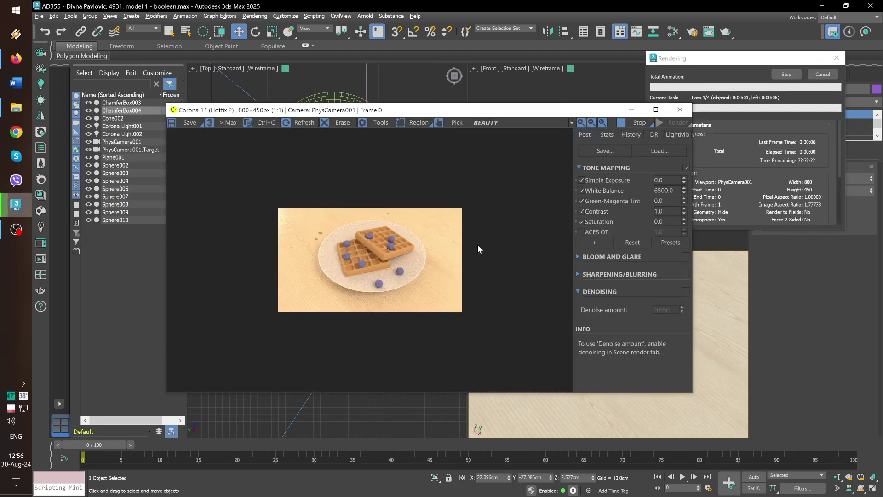
pyautogui.scroll(1, 380, 284)
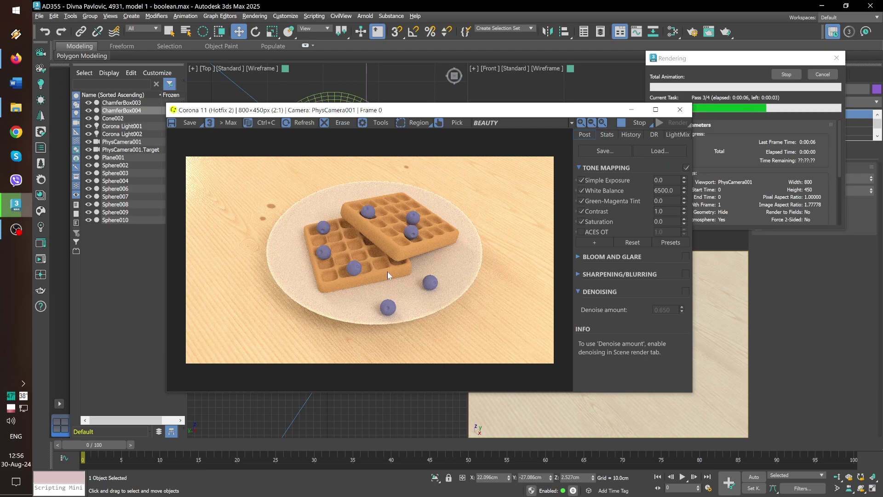
pyautogui.scroll(1, 387, 272)
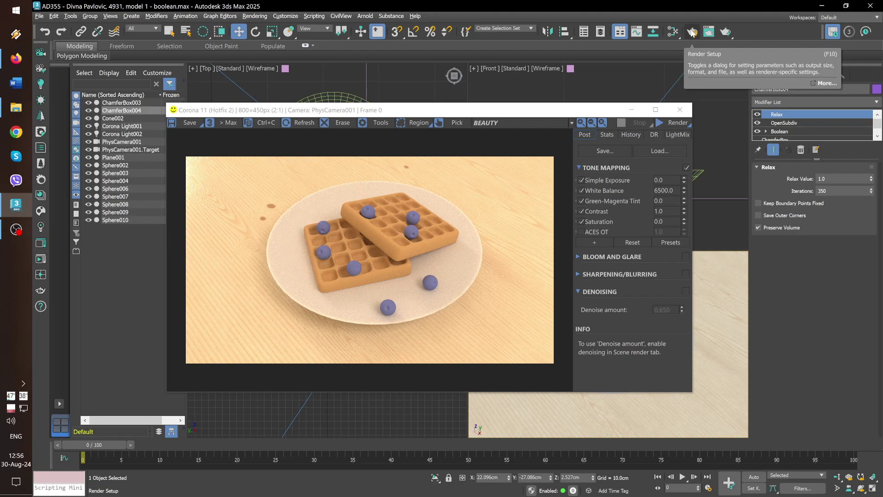
# - Set the render output size to 1920x1080 in Render Setup
pyautogui.click(693, 32)
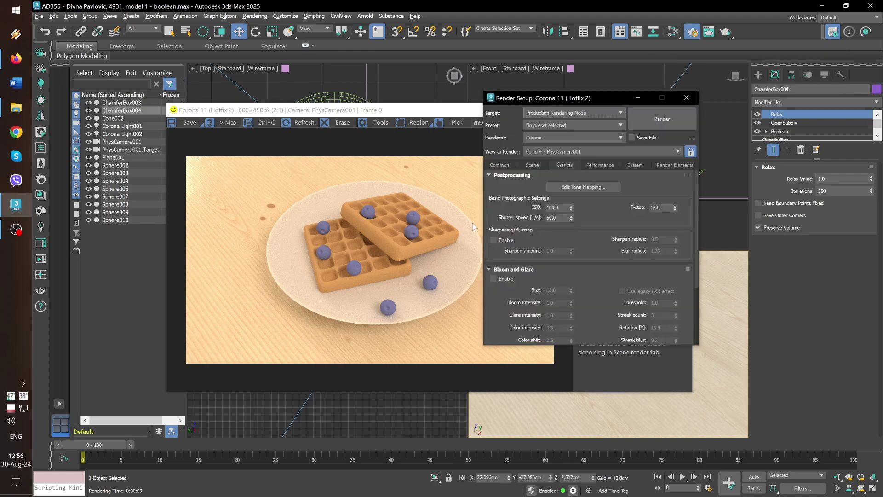
pyautogui.click(508, 166)
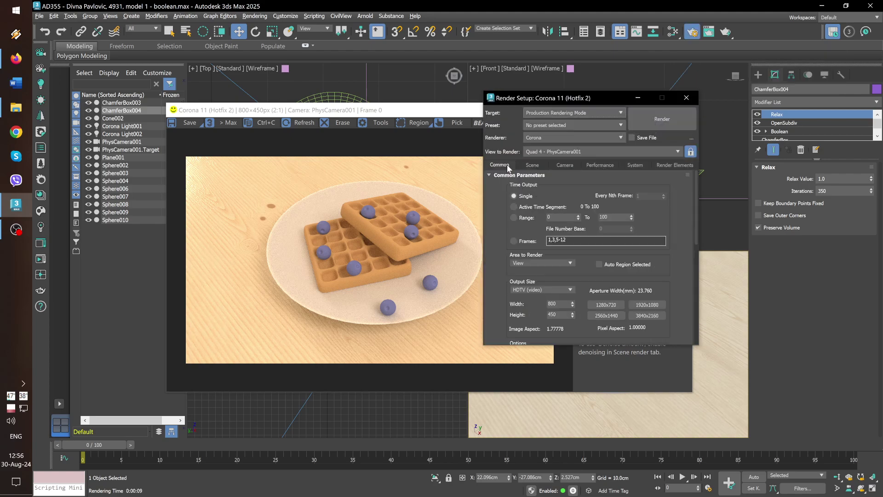
pyautogui.click(658, 306)
# - Set the Corona noise level limit to 3.0 and denoising mode to Corona High Quality
pyautogui.click(532, 165)
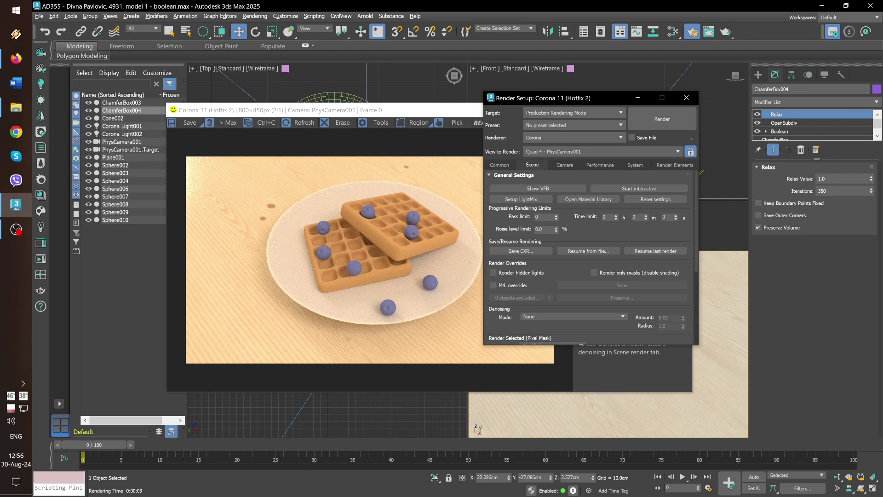
pyautogui.doubleClick(543, 229)
pyautogui.moveTo(524, 224); pyautogui.dragTo(518, 221)
pyautogui.write('3')
pyautogui.scroll(-1, 519, 221)
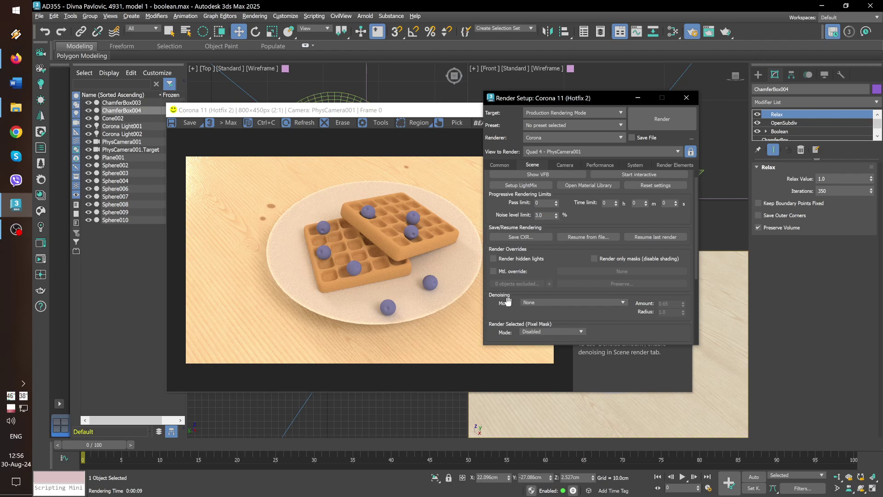
pyautogui.moveTo(559, 302)
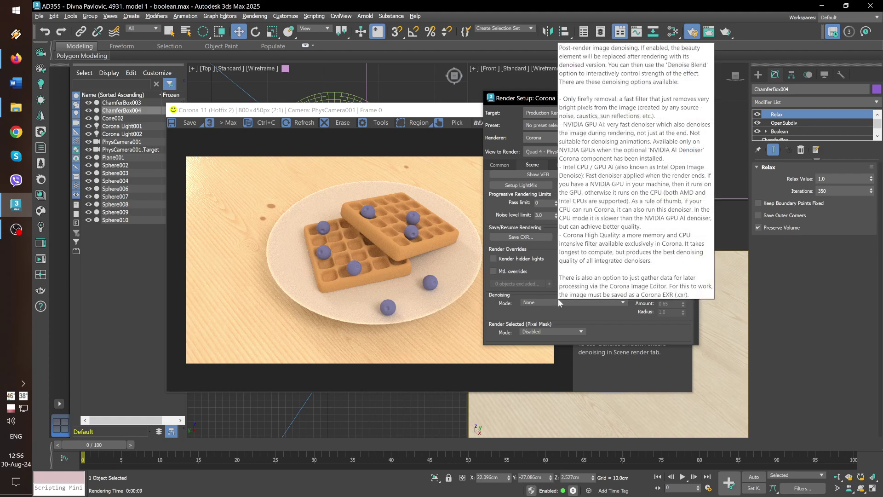
pyautogui.click(538, 302)
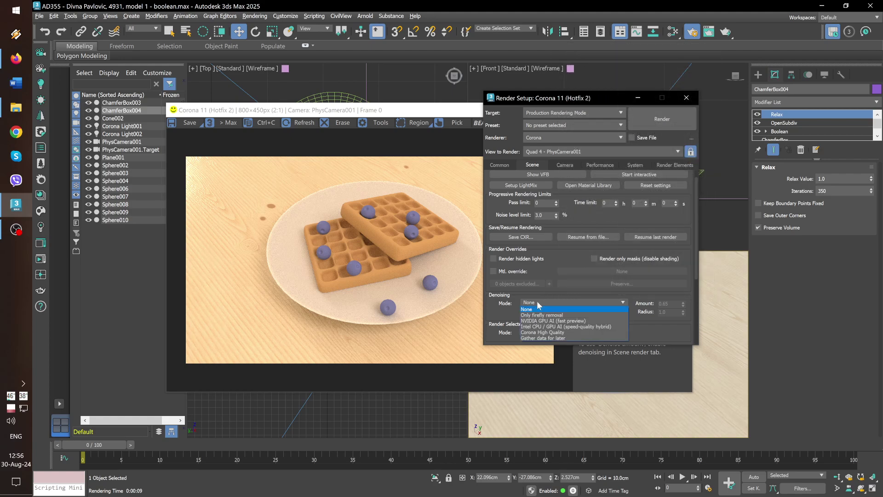
pyautogui.click(547, 331)
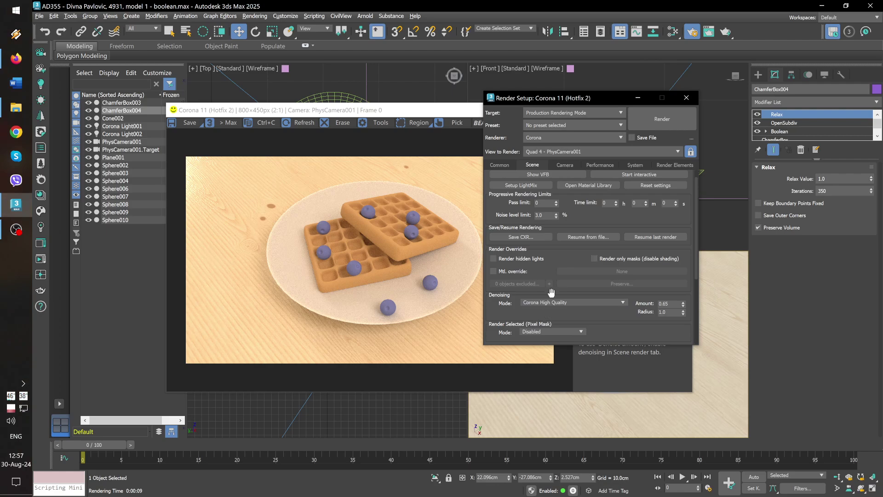
# - Start the 1920×1080 denoised Corona render through PhysCamera001
pyautogui.click(662, 119)
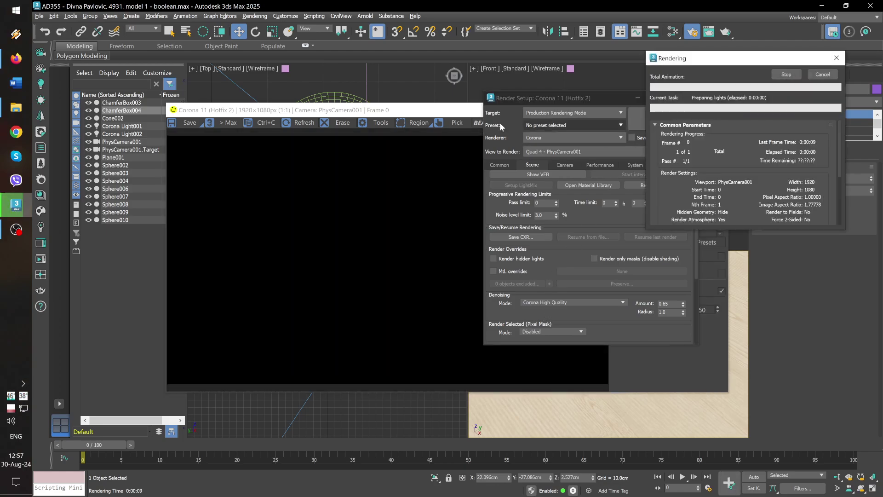